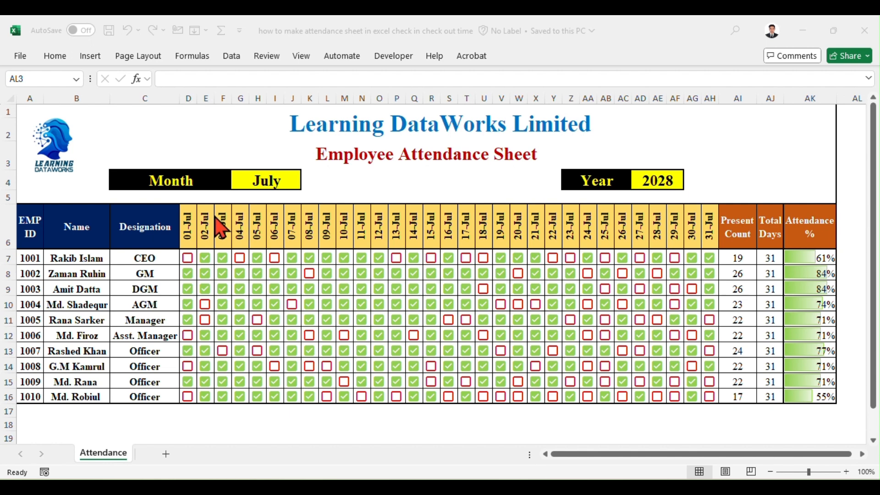
# - Set the attendance sheet's month to September and its year to 2027
pyautogui.click(271, 181)
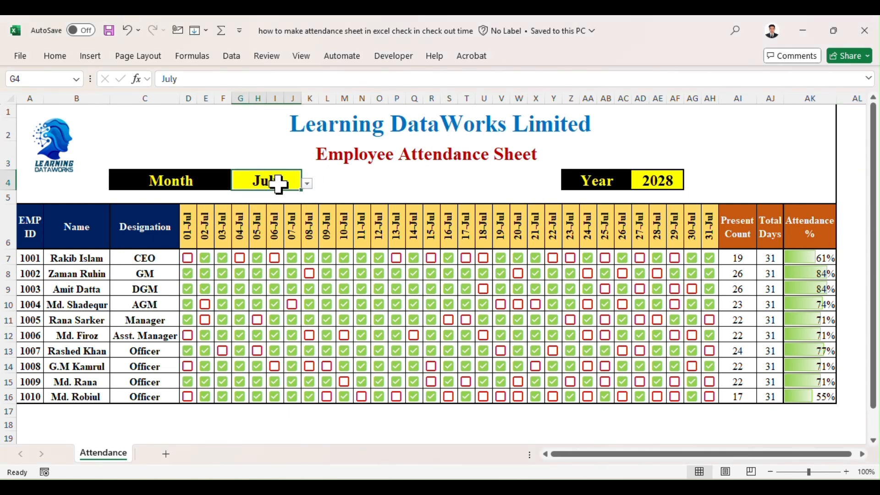
pyautogui.click(306, 184)
pyautogui.click(274, 282)
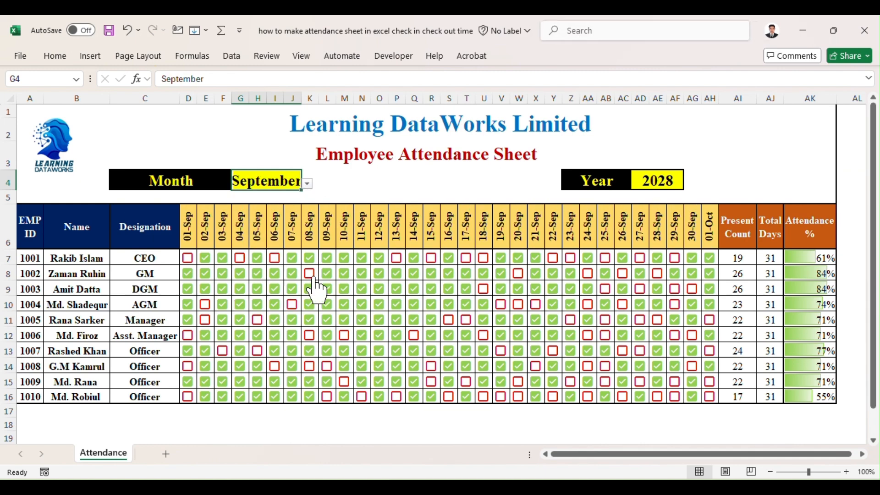
pyautogui.click(674, 180)
pyautogui.click(689, 185)
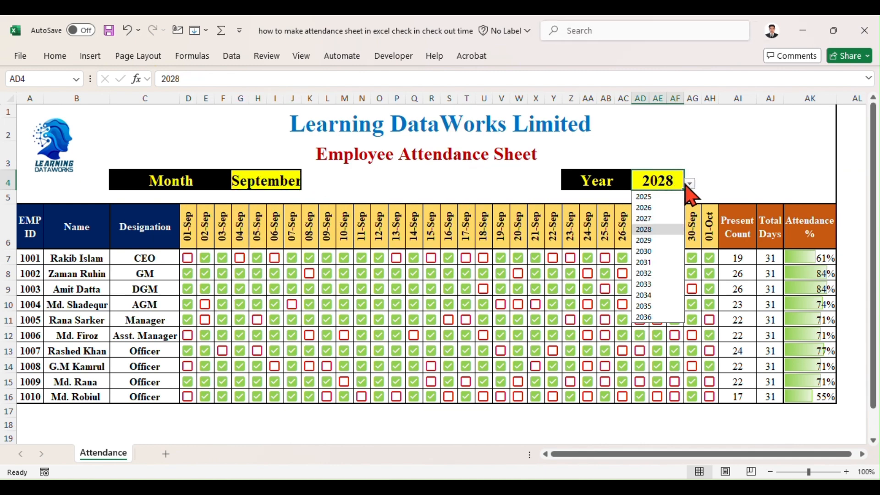
pyautogui.click(647, 218)
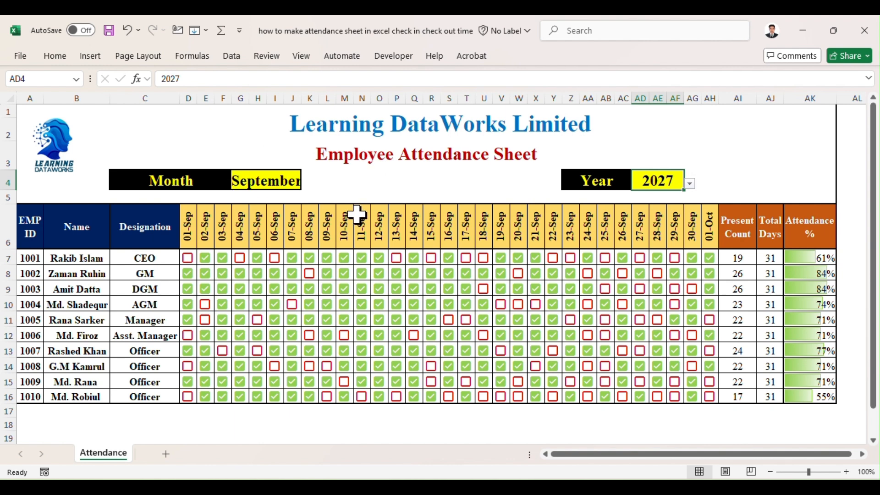
# - Toggle attendance checkboxes for several employees and dates, including marking the CEO present on 01-Sep and the AGM present on 19-Sep and 21-Sep
pyautogui.click(188, 266)
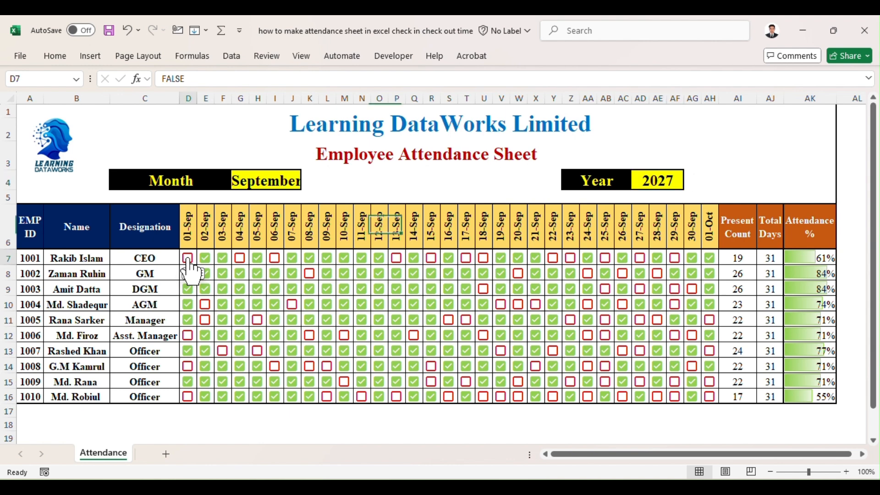
pyautogui.click(188, 262)
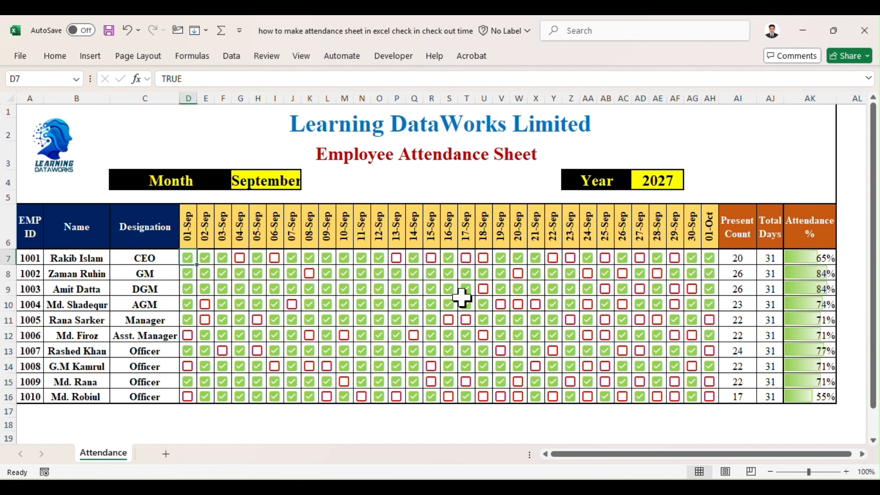
pyautogui.click(500, 304)
pyautogui.click(535, 305)
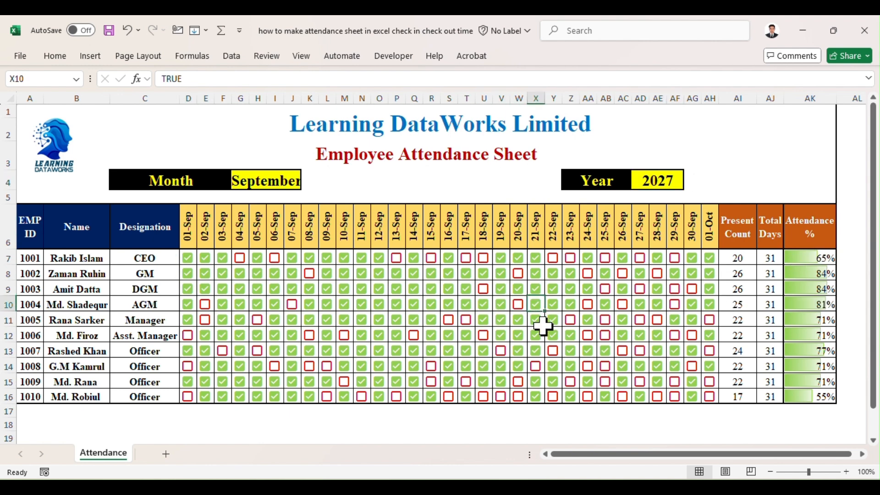
pyautogui.click(553, 320)
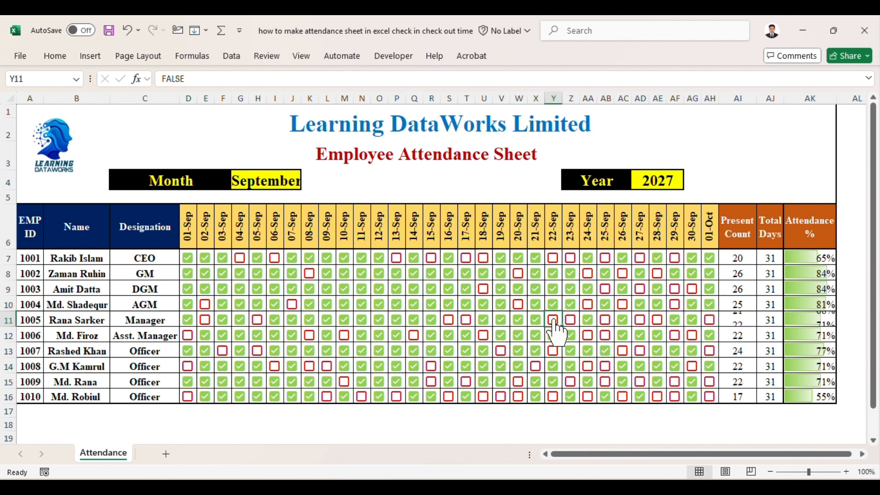
pyautogui.click(605, 335)
pyautogui.click(604, 320)
pyautogui.click(622, 305)
pyautogui.click(513, 381)
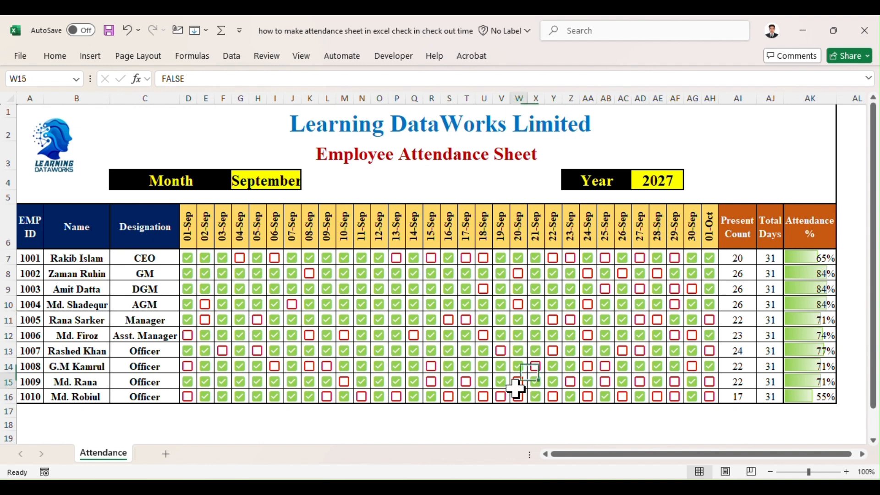
pyautogui.moveTo(496, 396); pyautogui.dragTo(487, 398)
pyautogui.click(486, 398)
pyautogui.click(431, 381)
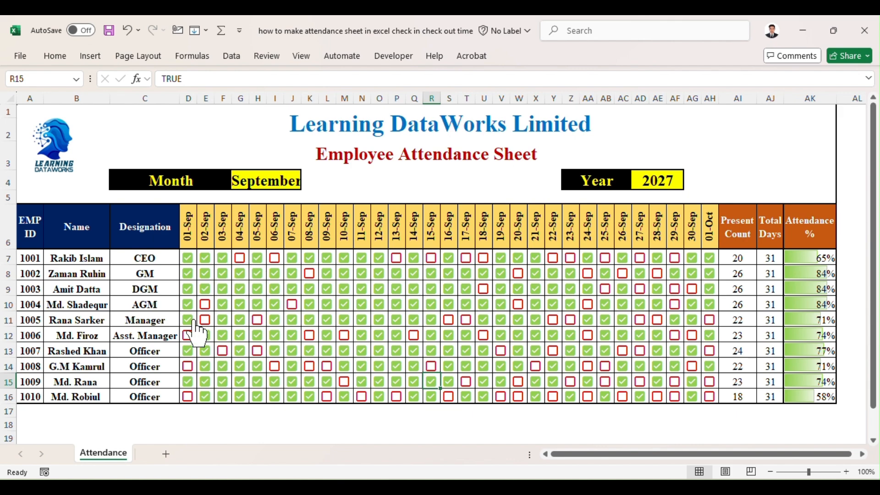
# - Add a new worksheet and name it Update
pyautogui.click(166, 454)
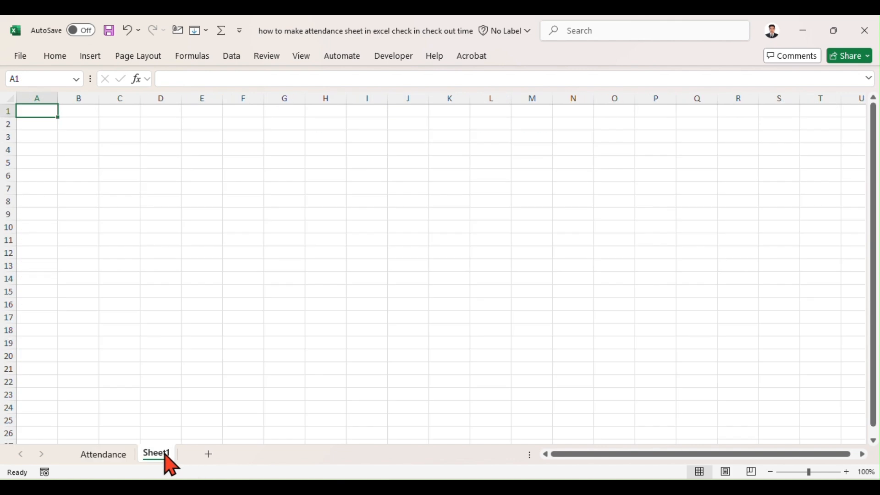
pyautogui.doubleClick(158, 454)
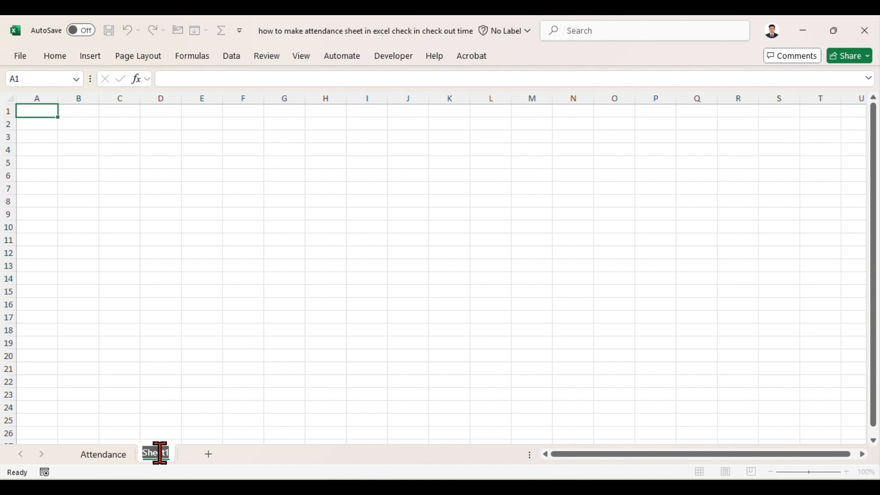
pyautogui.write('Update')
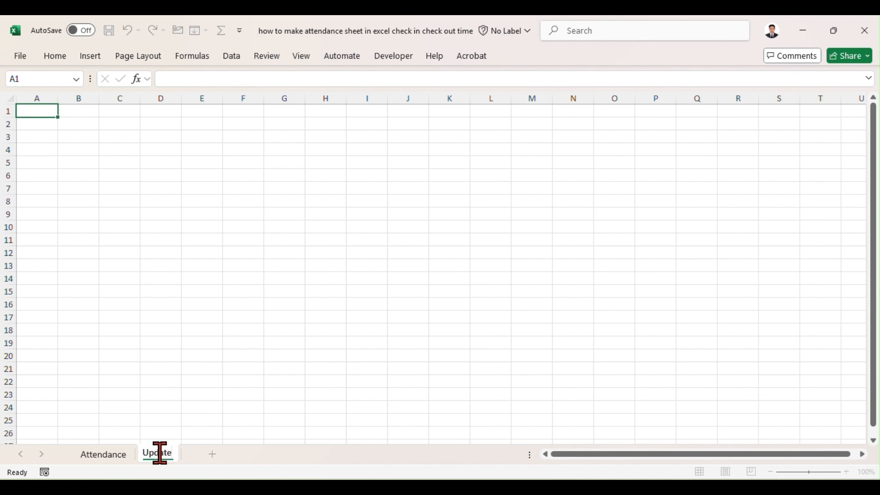
pyautogui.press('Return')
pyautogui.click(268, 310)
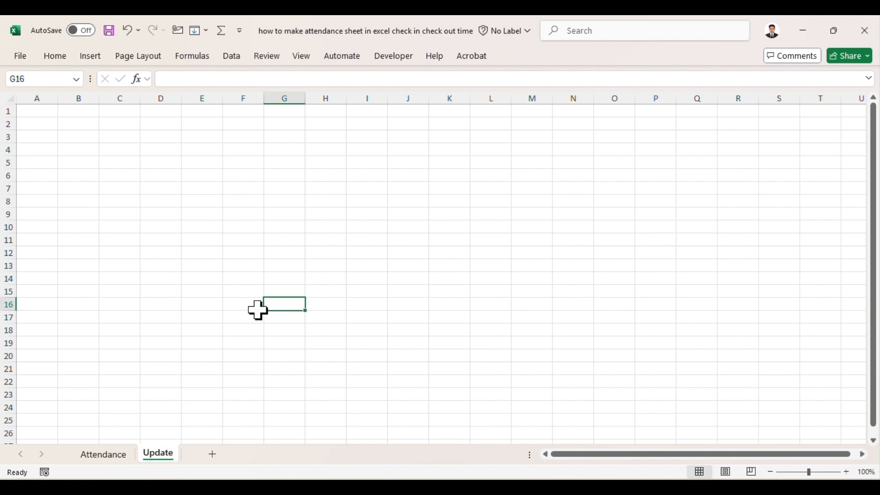
# - Enter the label "Month" in cell E5 of the Update sheet
pyautogui.click(55, 56)
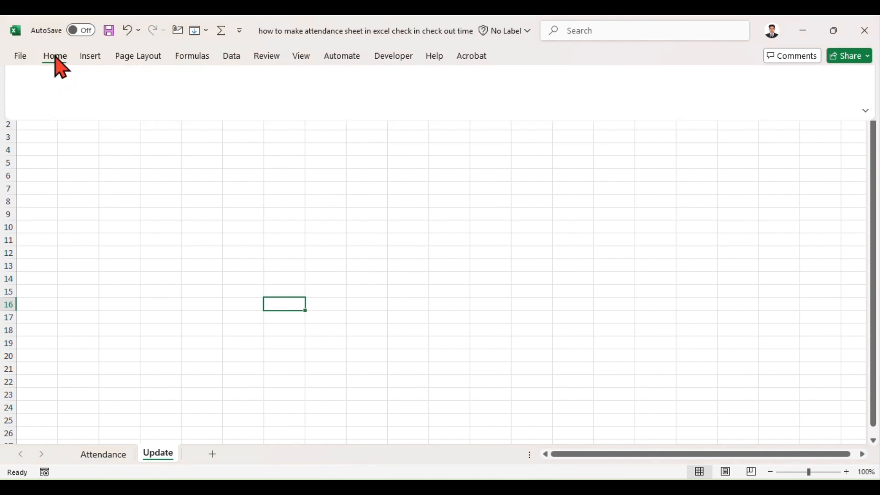
pyautogui.click(142, 202)
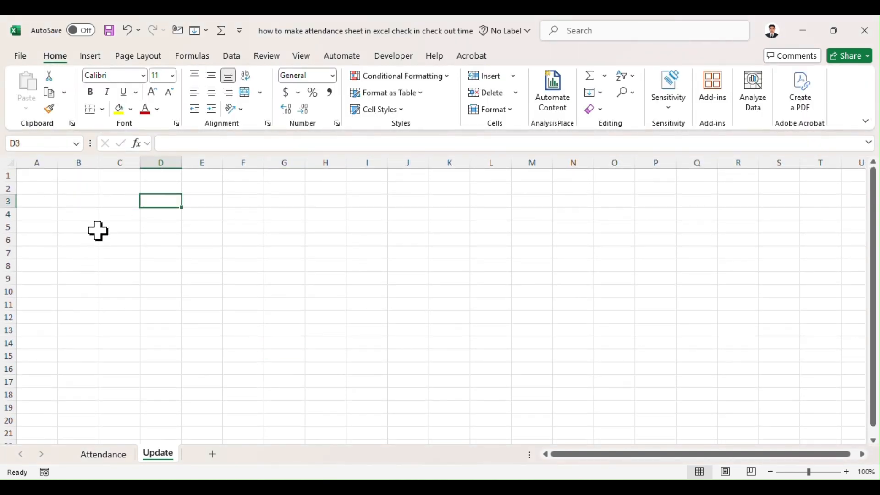
pyautogui.click(131, 214)
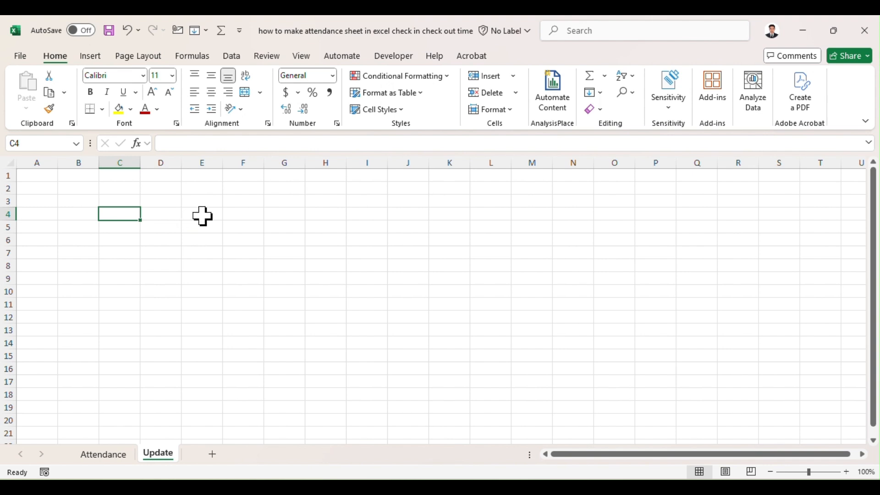
pyautogui.click(236, 215)
pyautogui.click(208, 216)
pyautogui.click(206, 228)
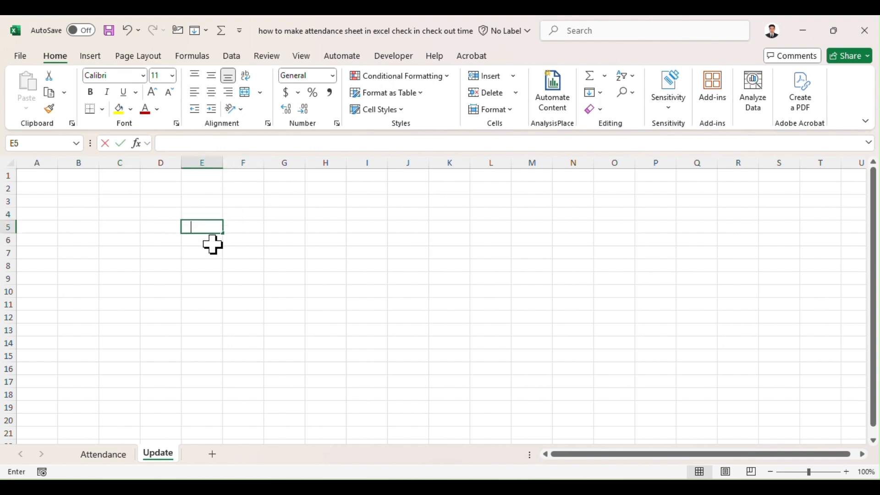
pyautogui.write('Mo')
pyautogui.press('Right')
pyautogui.press('Right')
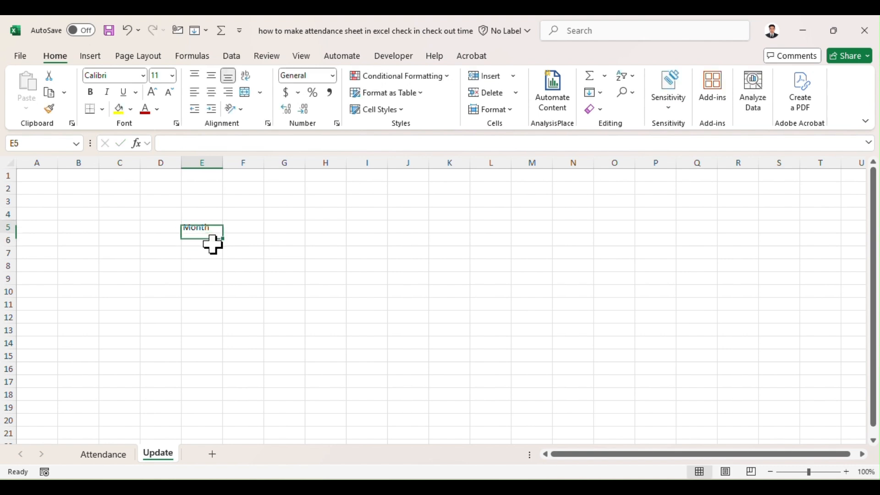
# - Merge and center cells D5:F5 around the Month label
pyautogui.press('Left')
pyautogui.press('Left')
pyautogui.press('Left')
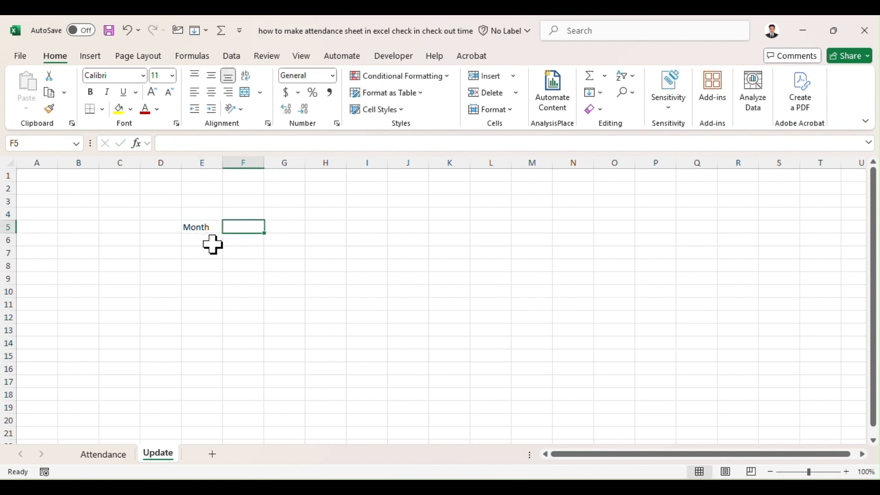
pyautogui.hotkey('shift', 'Right')
pyautogui.hotkey('shift', 'Right')
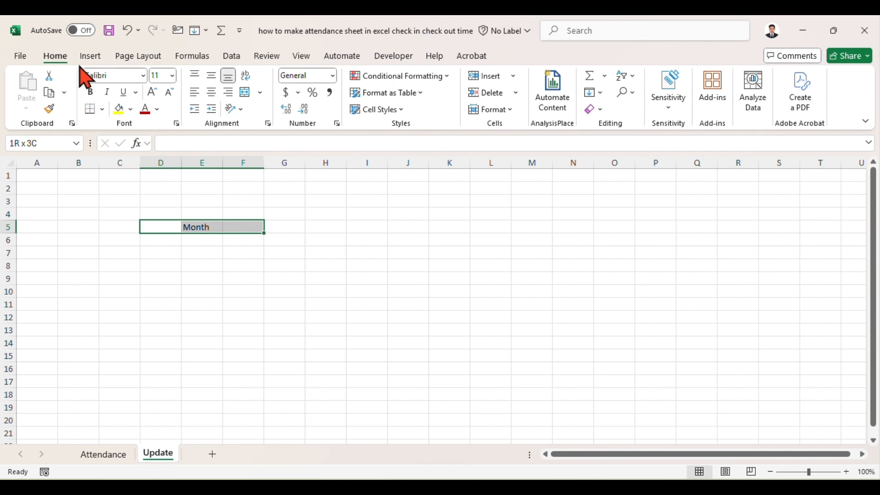
pyautogui.click(259, 92)
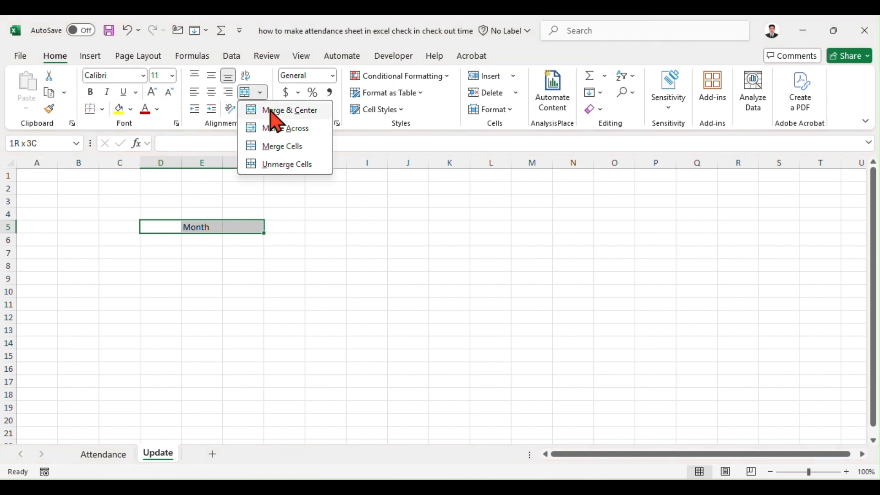
pyautogui.click(275, 111)
# - Merge and center cells H5:J5 to form the field for the month value
pyautogui.moveTo(342, 230); pyautogui.dragTo(414, 230)
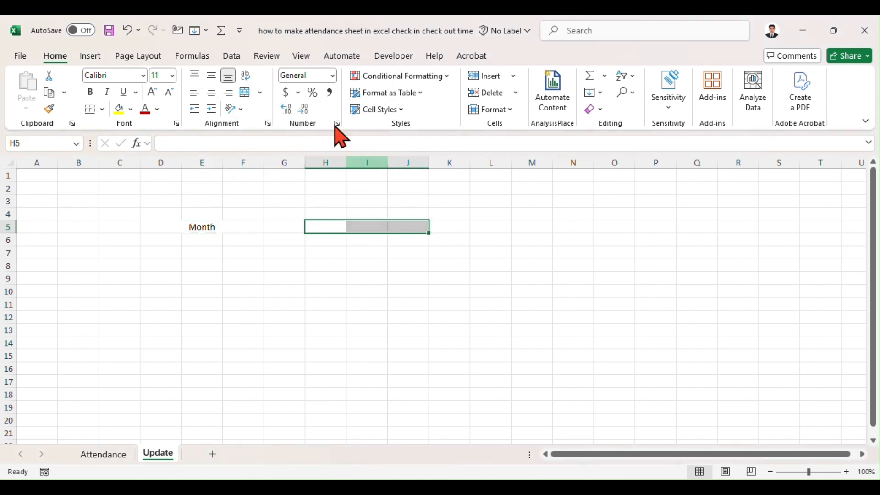
pyautogui.click(260, 92)
pyautogui.click(284, 111)
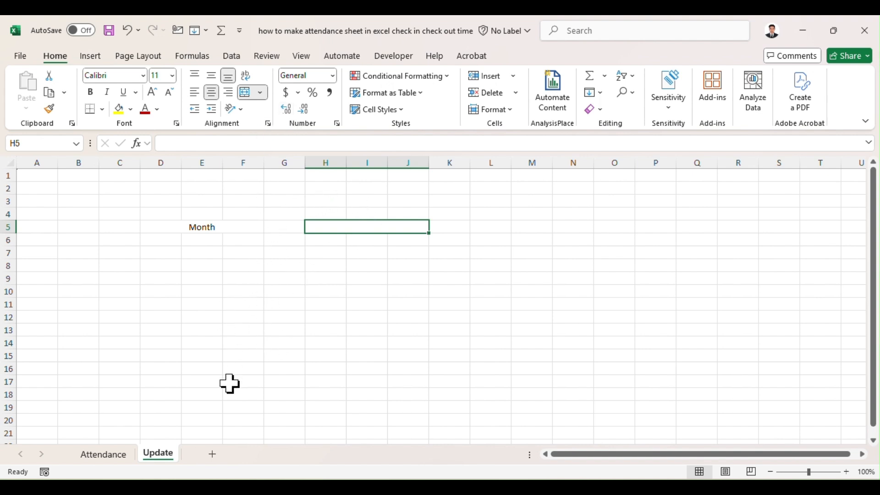
# - Add another worksheet and name it Formula
pyautogui.click(213, 455)
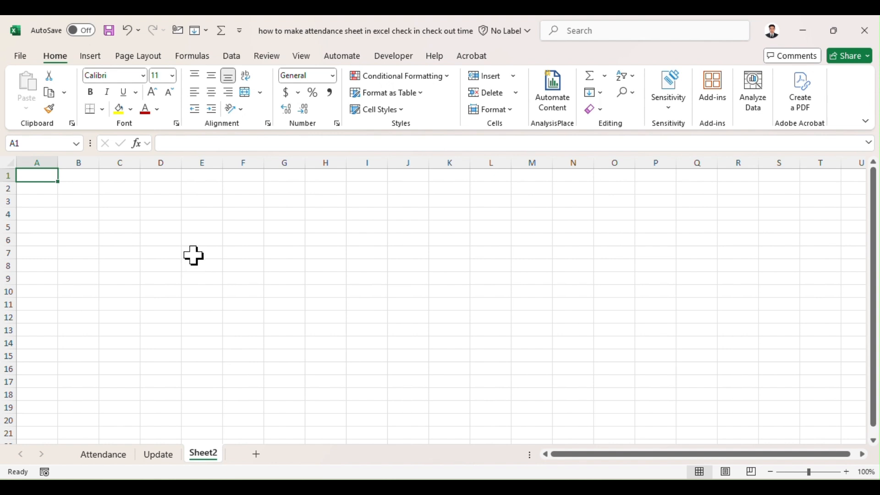
pyautogui.click(164, 461)
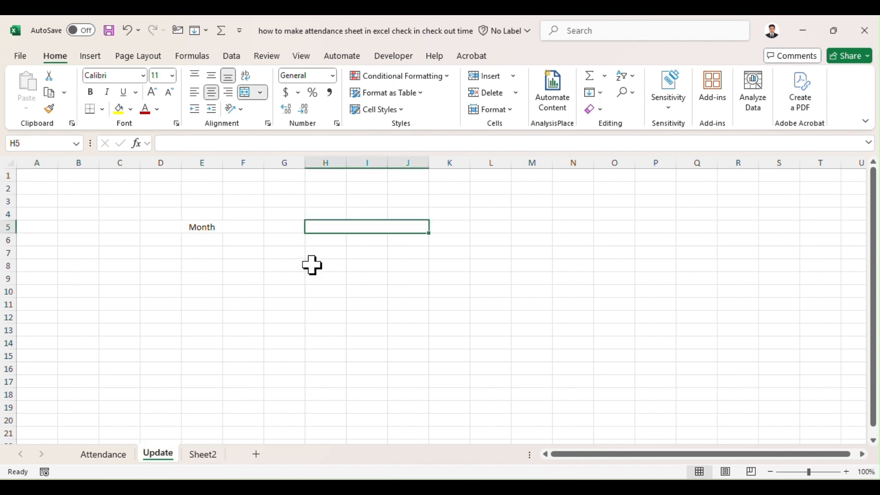
pyautogui.doubleClick(203, 454)
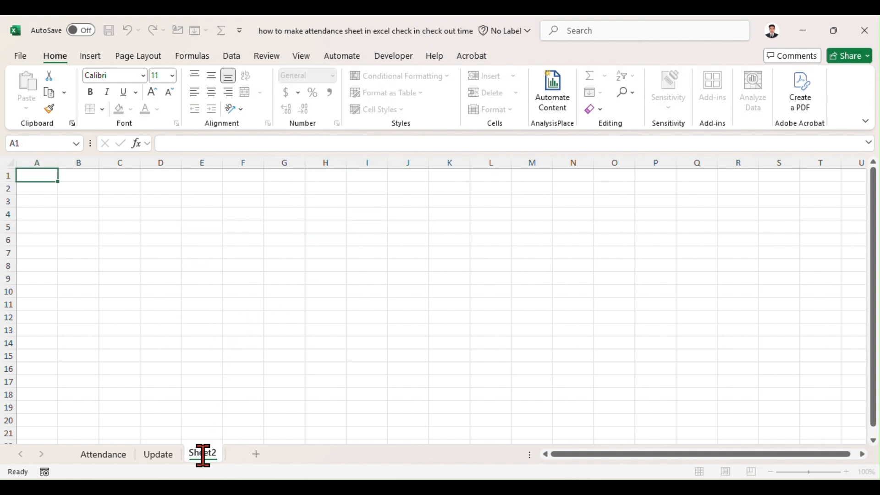
pyautogui.click(249, 408)
pyautogui.doubleClick(205, 454)
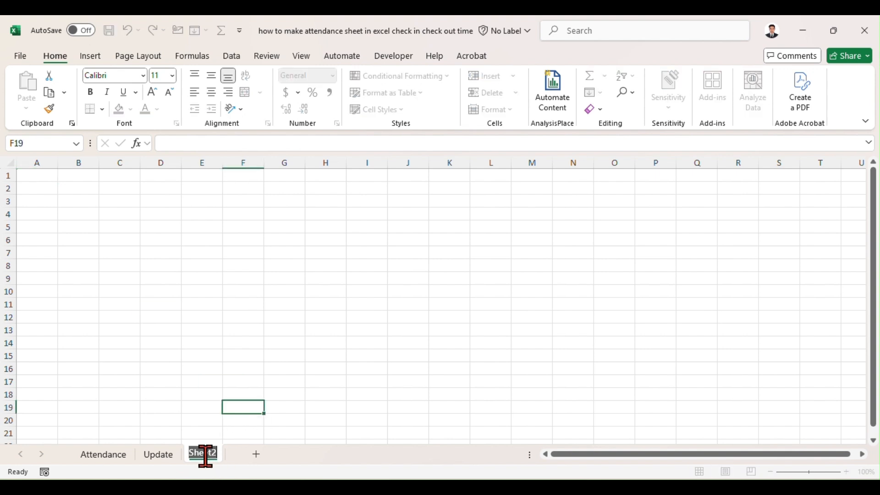
pyautogui.write('Formula')
# - Enter January in E3 and February in E4, and fill the month series down to December in E14
pyautogui.click(202, 202)
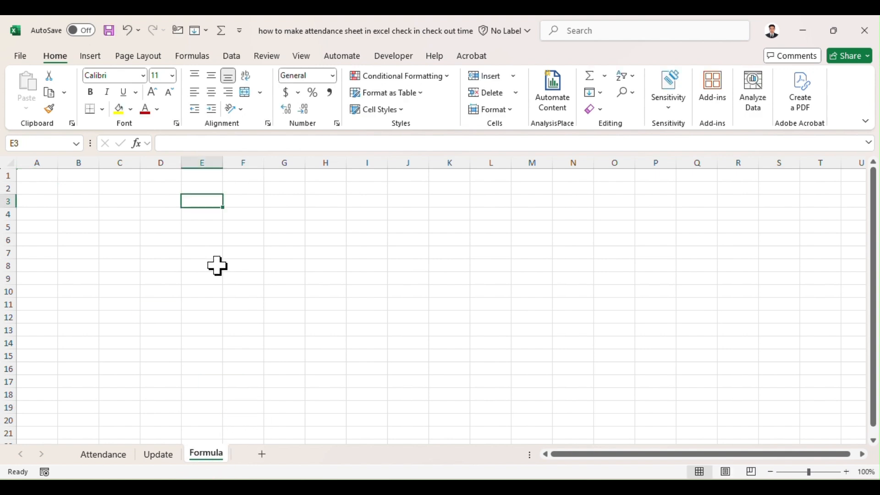
pyautogui.write('January')
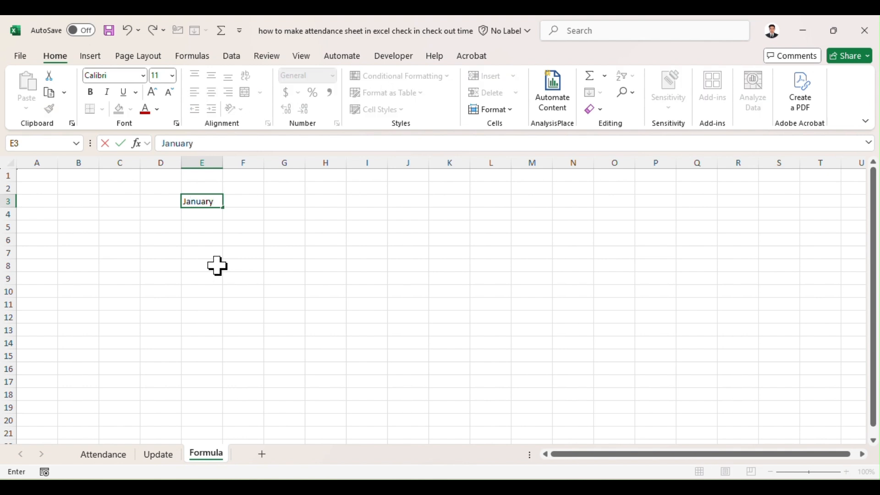
pyautogui.press('Return')
pyautogui.write('Feb')
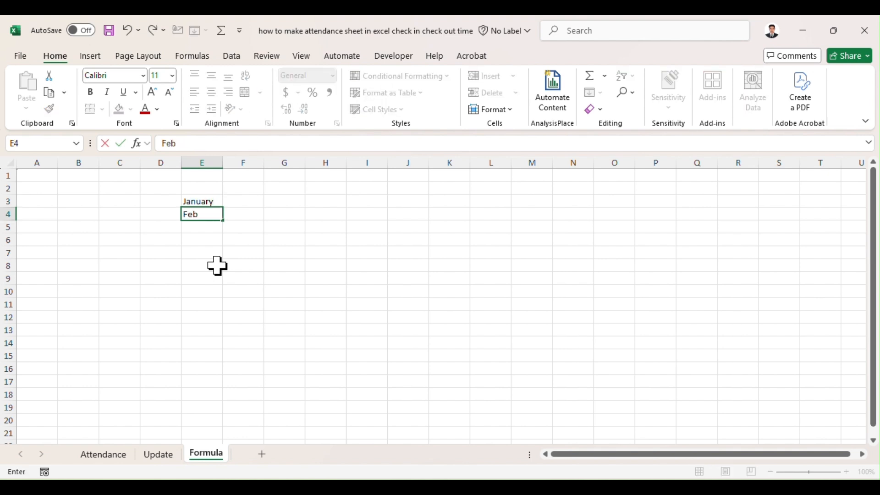
pyautogui.write('ruary')
pyautogui.press('Return')
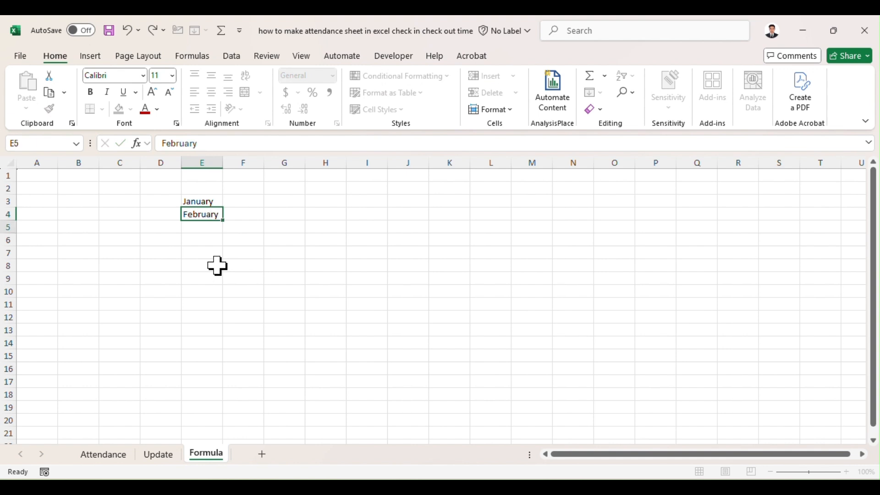
pyautogui.moveTo(202, 204); pyautogui.dragTo(216, 352)
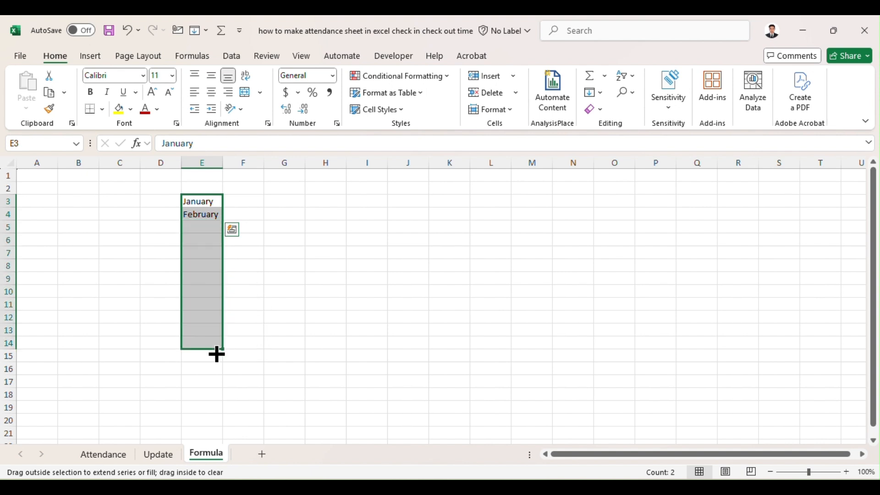
# - Enter 2024 in F3 and 2025 in F4 beside the months, and fill the year series down to 2035 in F14
pyautogui.click(243, 211)
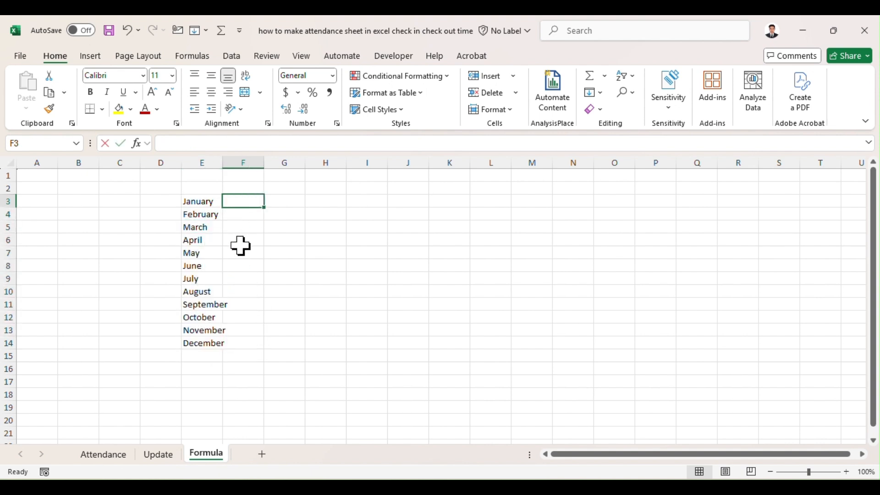
pyautogui.write('2')
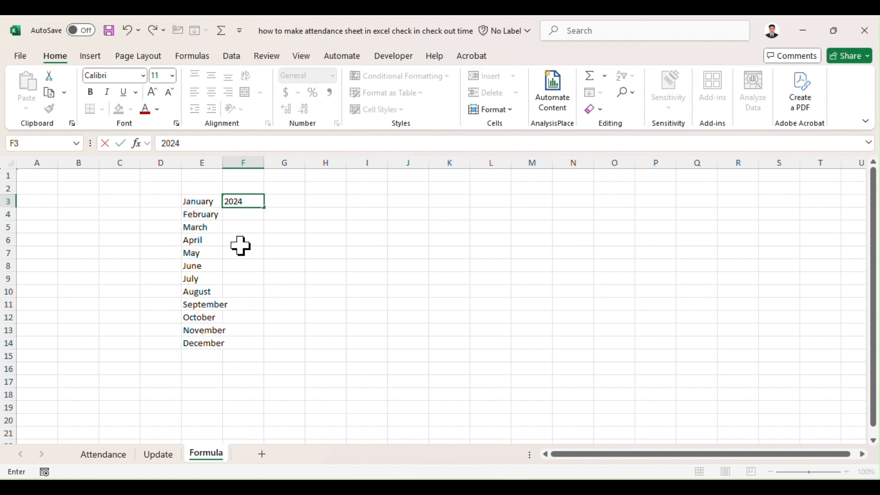
pyautogui.write('024')
pyautogui.press('Return')
pyautogui.write('2025')
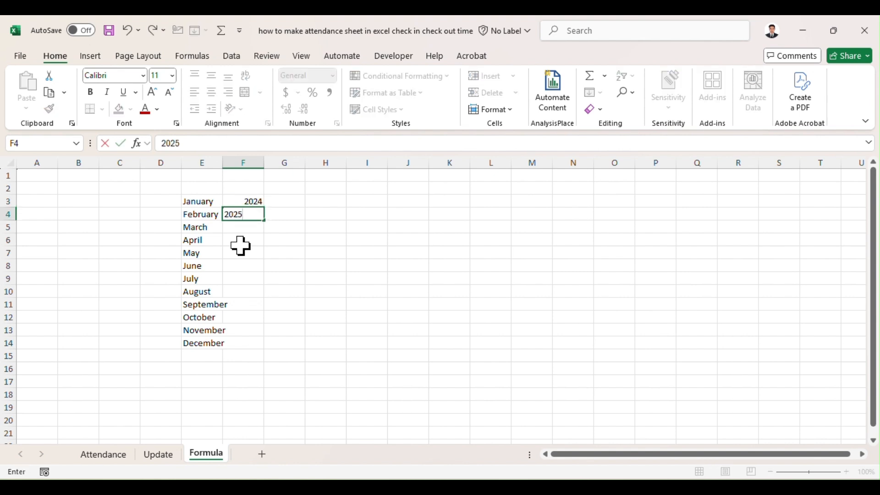
pyautogui.press('Return')
pyautogui.moveTo(264, 202); pyautogui.dragTo(259, 346)
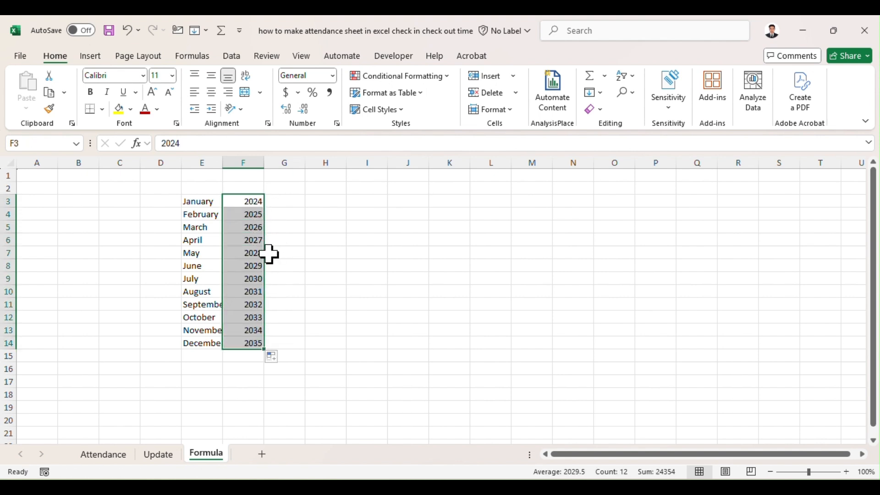
pyautogui.click(210, 418)
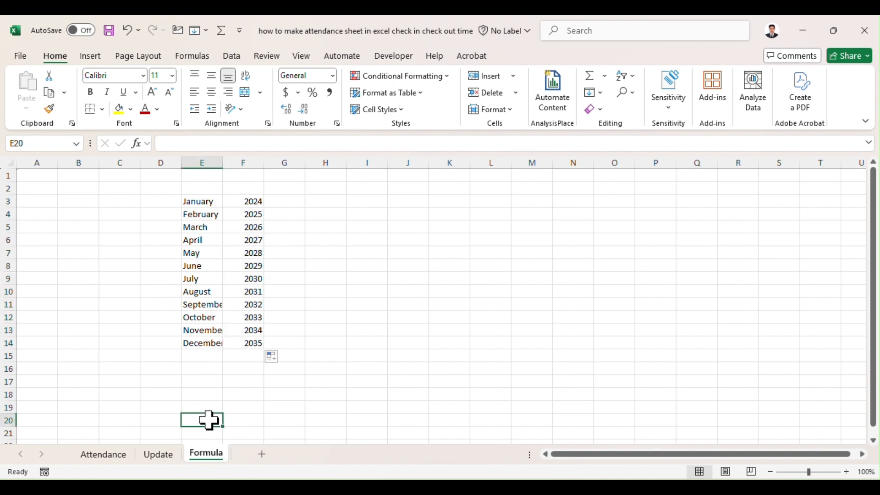
# - On the Update sheet, add a List data validation to the merged month field H5 with source =Formula!$E$3:$E$14
pyautogui.click(166, 455)
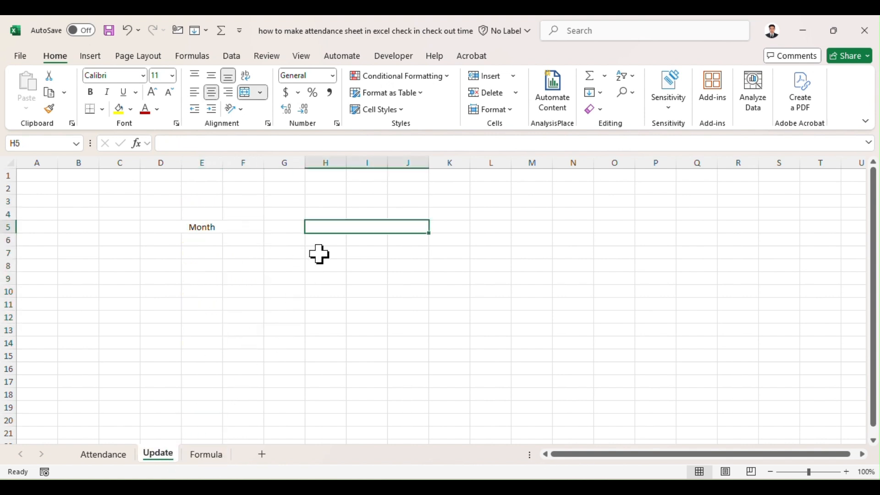
pyautogui.click(385, 281)
pyautogui.click(353, 229)
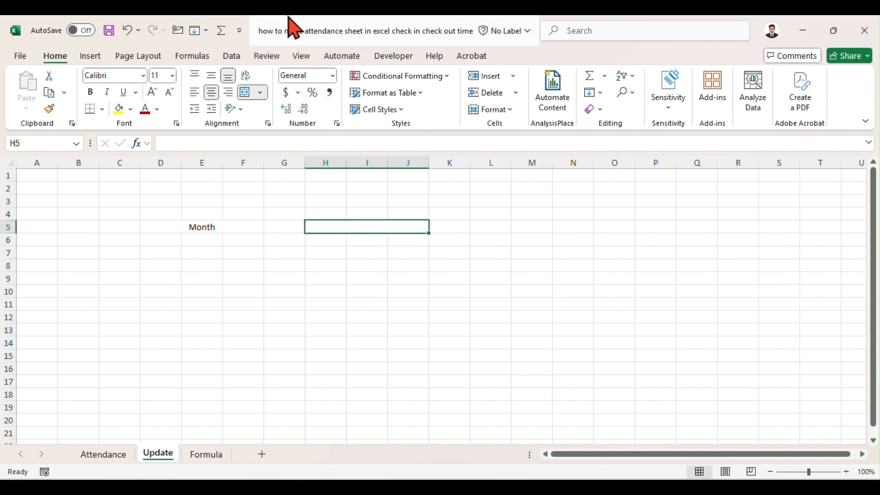
pyautogui.click(232, 57)
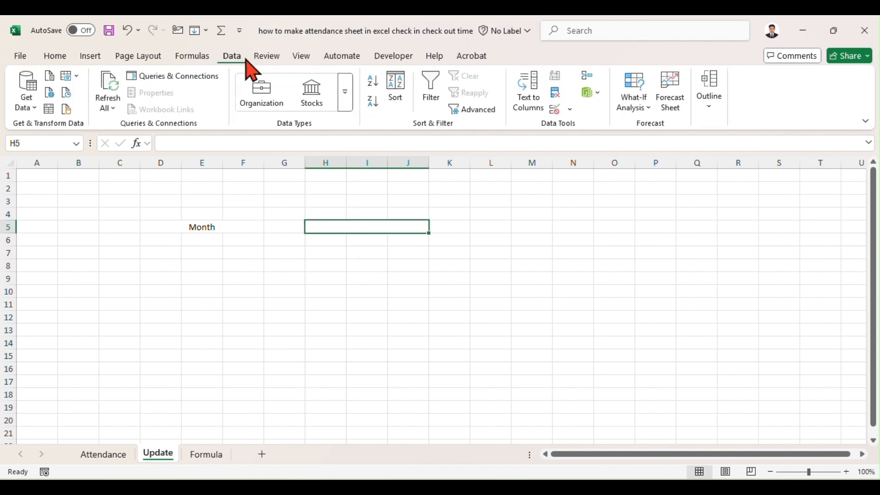
pyautogui.click(555, 110)
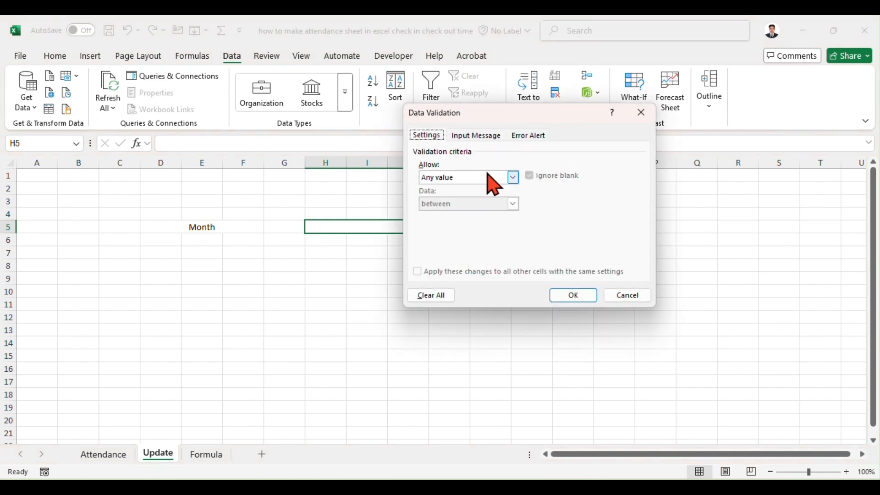
pyautogui.click(514, 178)
pyautogui.click(485, 213)
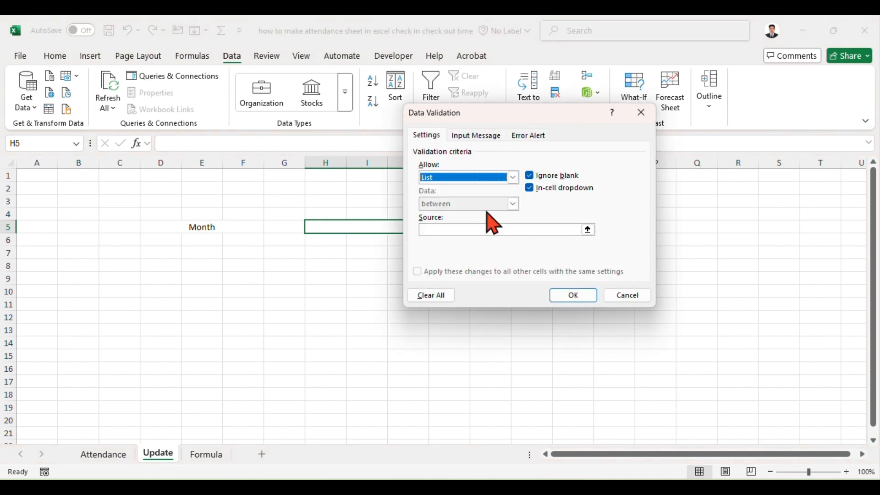
pyautogui.click(588, 230)
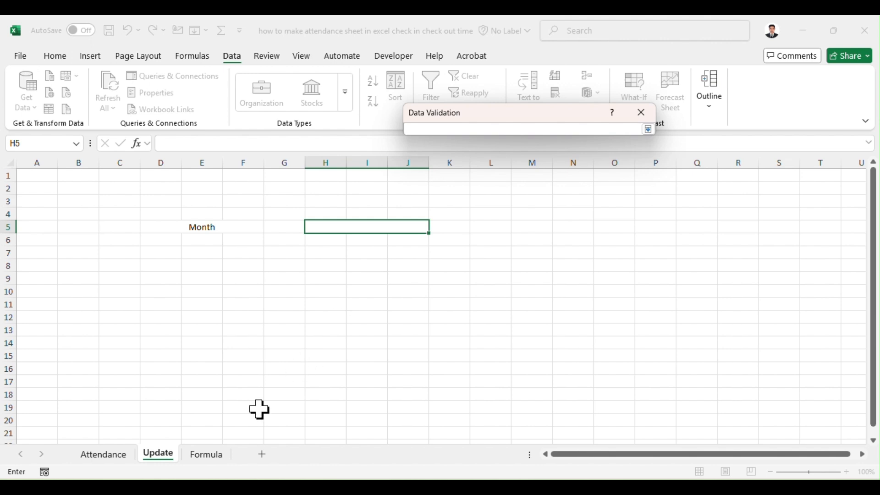
pyautogui.click(220, 456)
pyautogui.moveTo(205, 202); pyautogui.dragTo(212, 341)
pyautogui.click(648, 129)
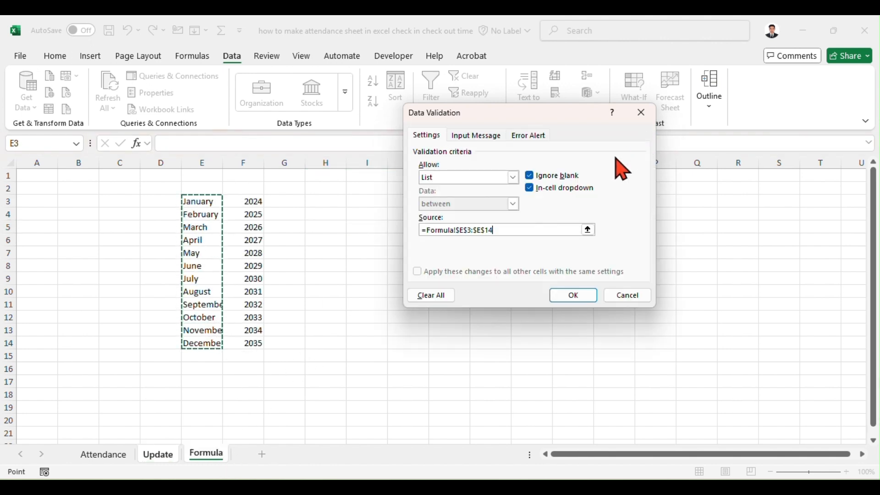
pyautogui.click(573, 295)
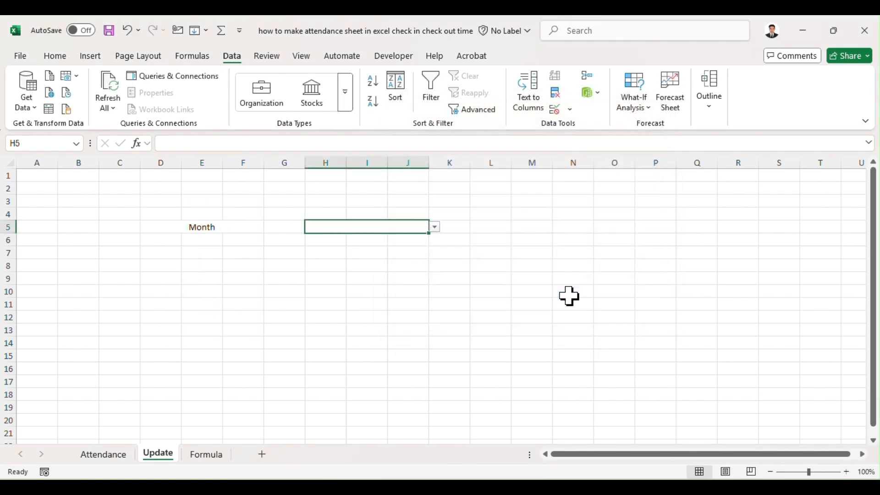
# - Choose June from the dropdown list in the month field H5
pyautogui.click(435, 226)
pyautogui.click(372, 294)
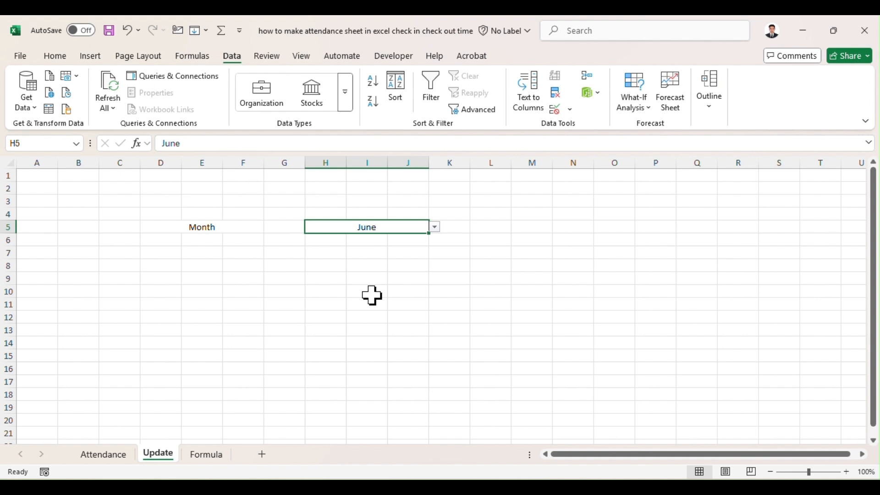
pyautogui.moveTo(216, 226); pyautogui.dragTo(317, 227)
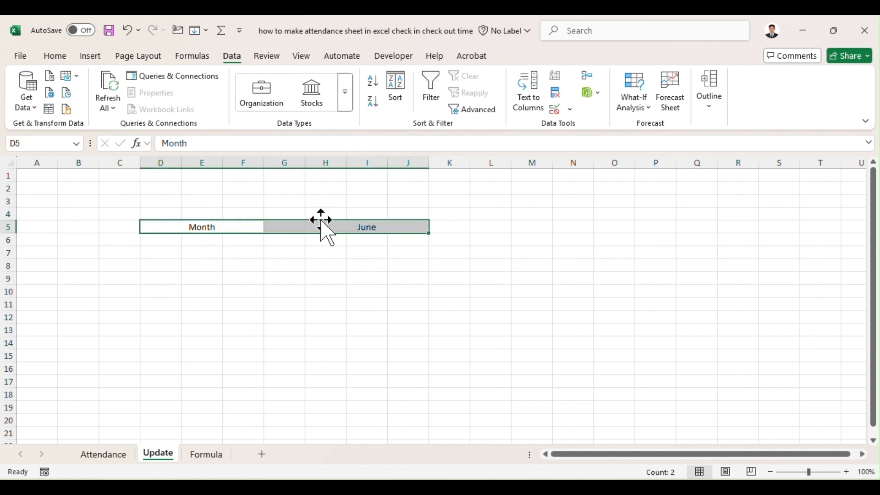
# - Set the font of the entire Update sheet to Times New Roman, size 14
pyautogui.click(9, 161)
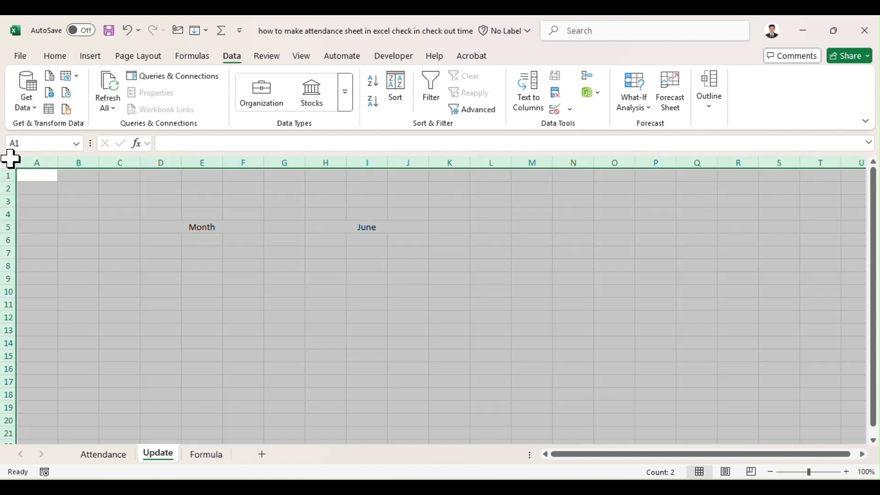
pyautogui.click(56, 57)
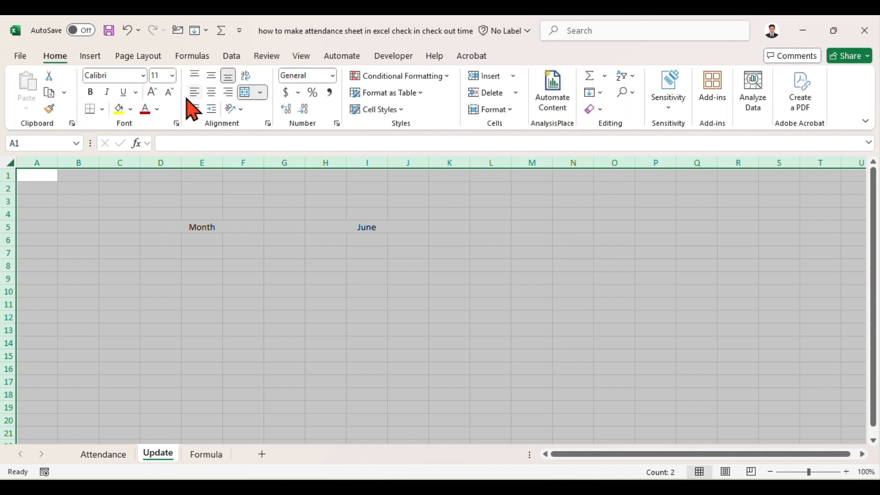
pyautogui.click(144, 76)
pyautogui.write('Times New Roman')
pyautogui.press('Return')
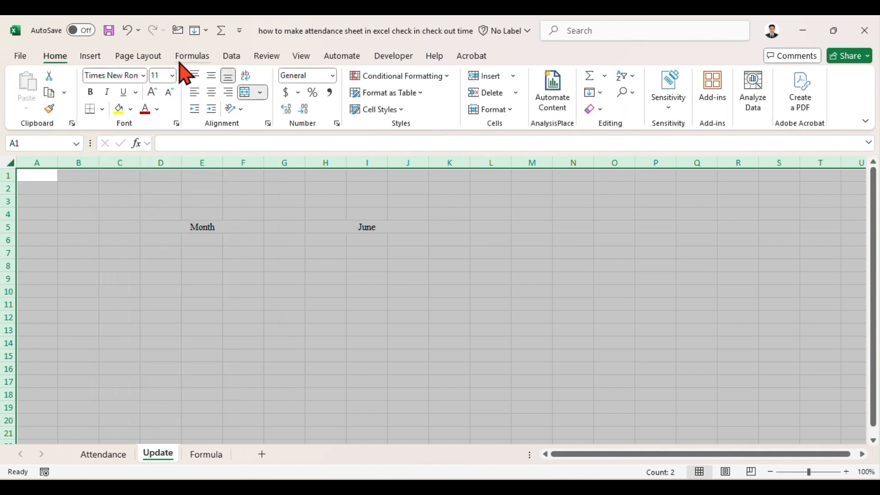
pyautogui.click(172, 76)
pyautogui.click(162, 171)
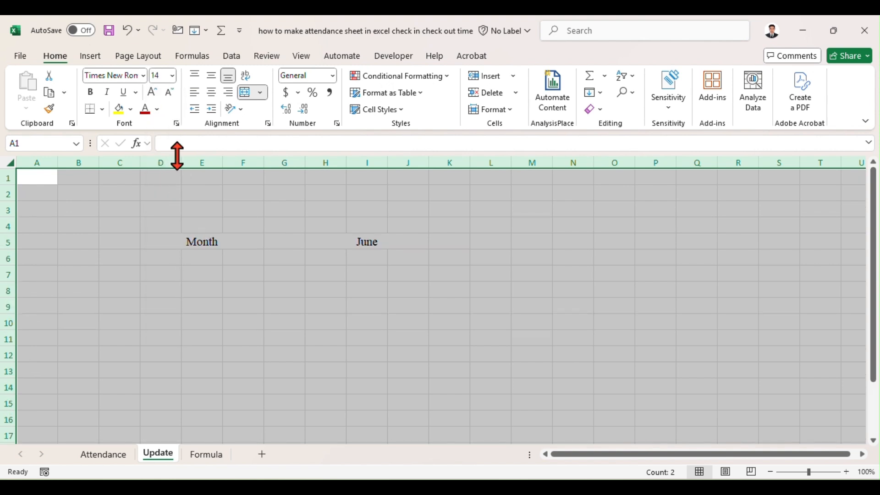
# - Give the merged Month label cell D5 a black fill and yellow text
pyautogui.click(169, 229)
pyautogui.click(177, 240)
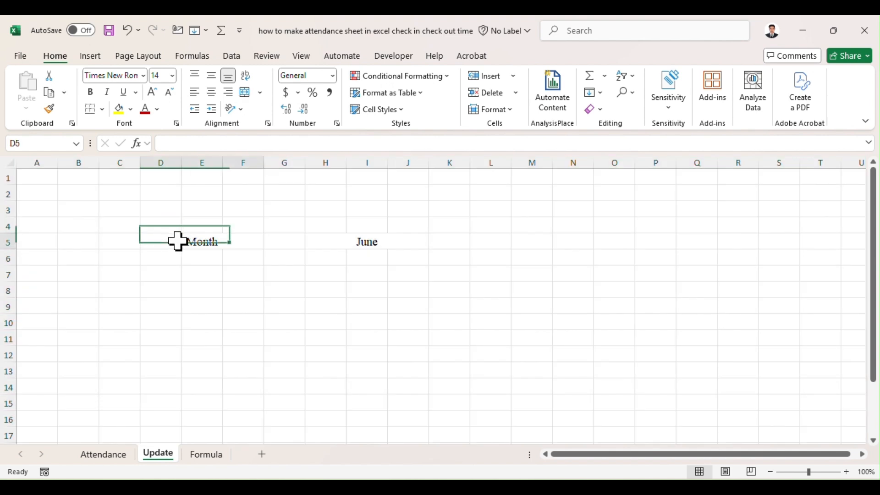
pyautogui.click(132, 110)
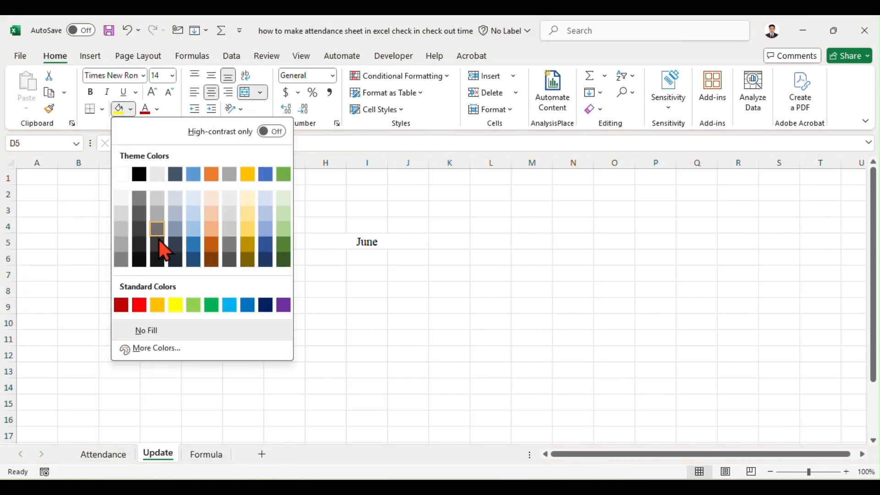
pyautogui.click(140, 176)
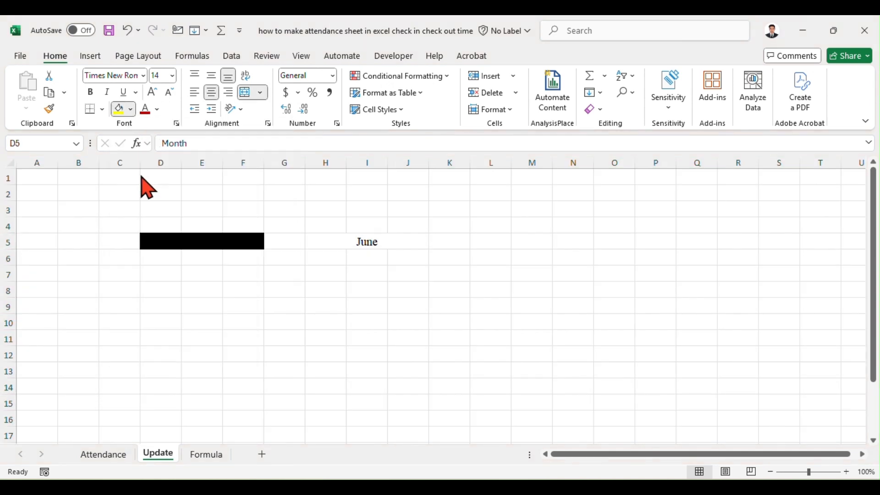
pyautogui.click(158, 110)
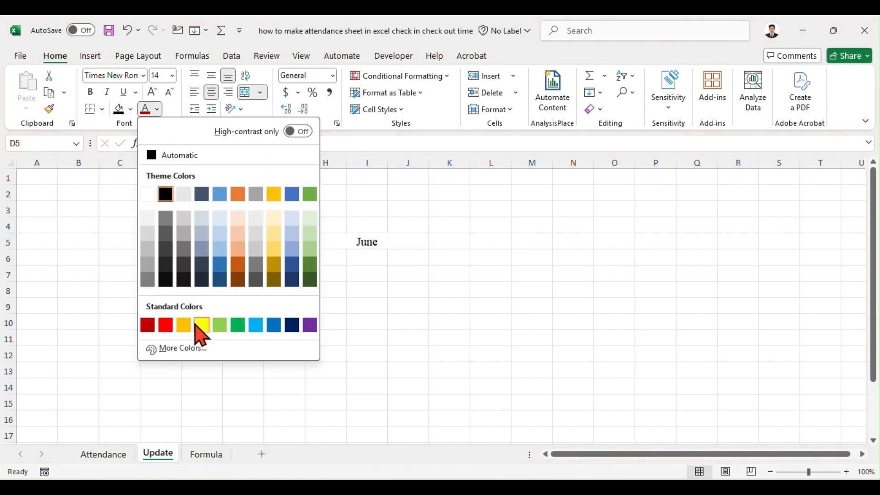
pyautogui.click(202, 324)
pyautogui.click(201, 308)
# - Give the month value cell H5 containing June a yellow fill and black text
pyautogui.moveTo(202, 241); pyautogui.dragTo(320, 240)
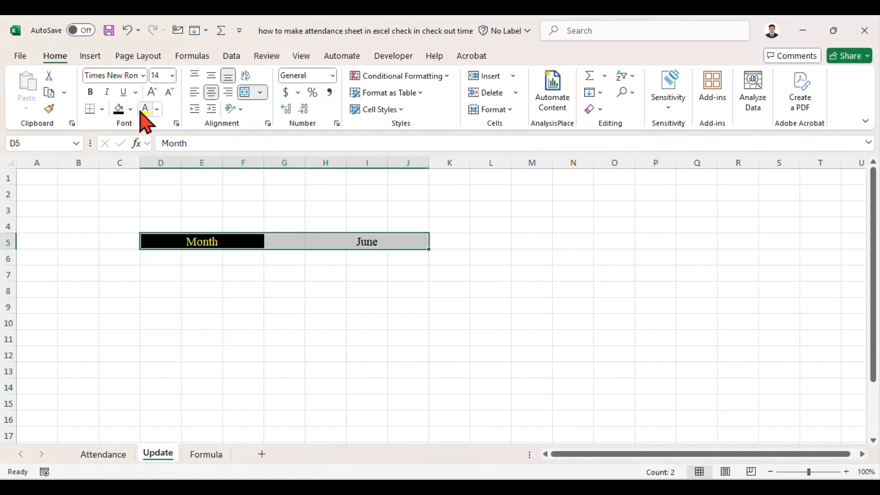
pyautogui.click(339, 245)
pyautogui.click(151, 114)
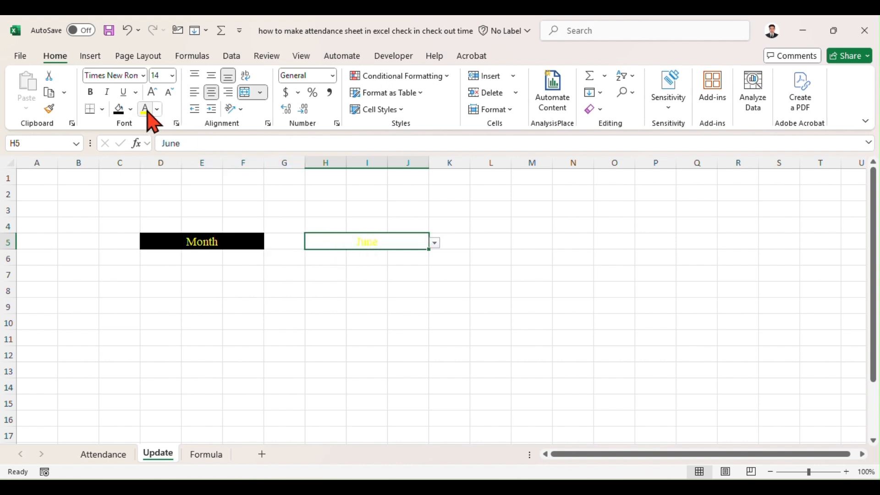
pyautogui.click(130, 110)
pyautogui.click(176, 305)
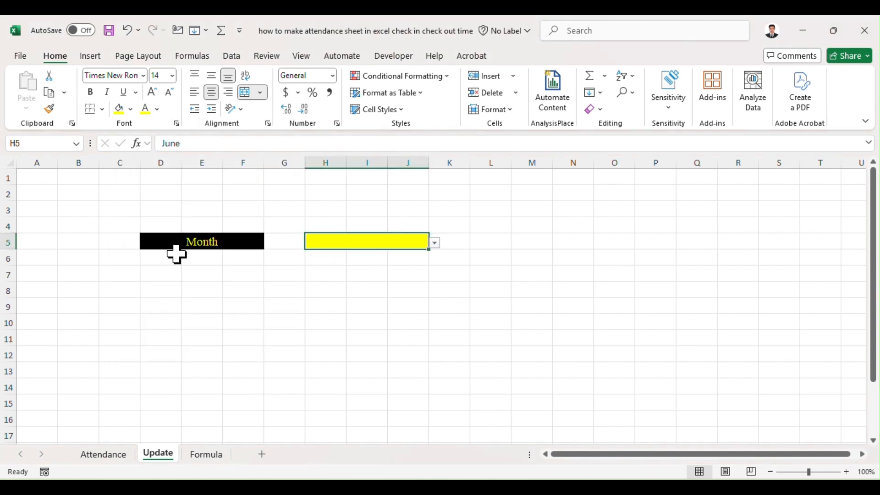
pyautogui.click(157, 110)
pyautogui.click(166, 194)
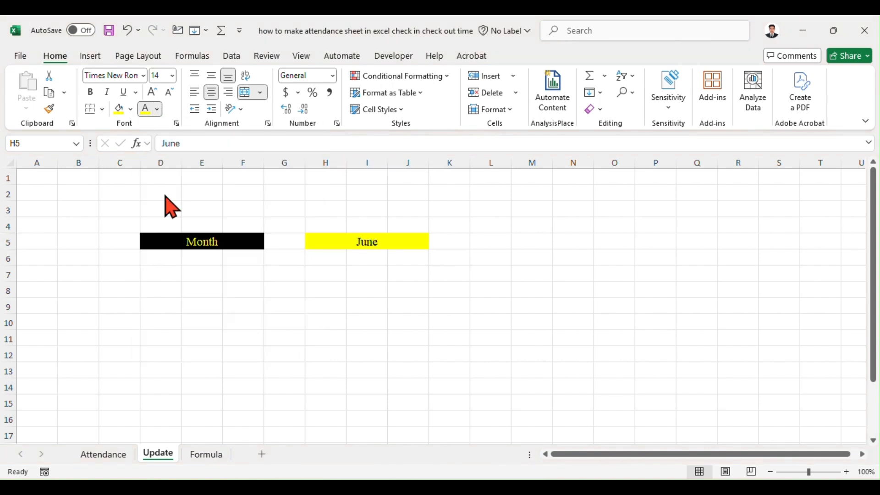
# - Delete the empty column G between the Month label and its value
pyautogui.click(310, 285)
pyautogui.click(286, 162)
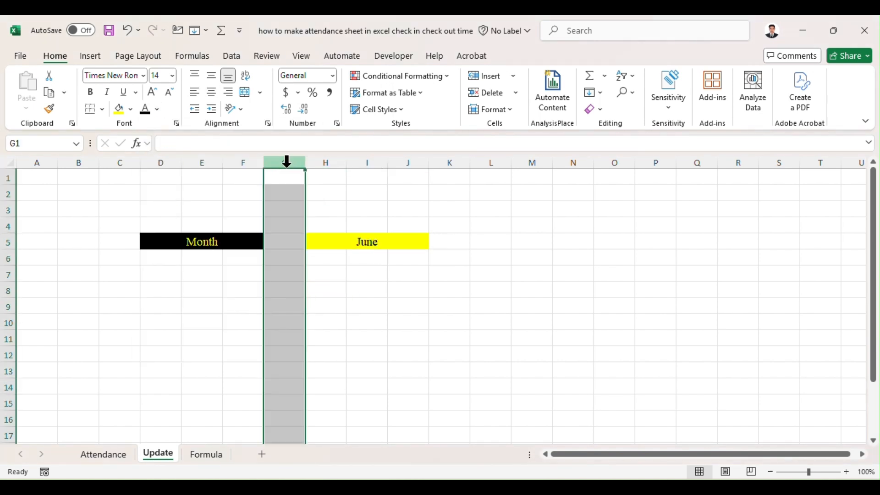
pyautogui.hotkey('ctrl', '-')
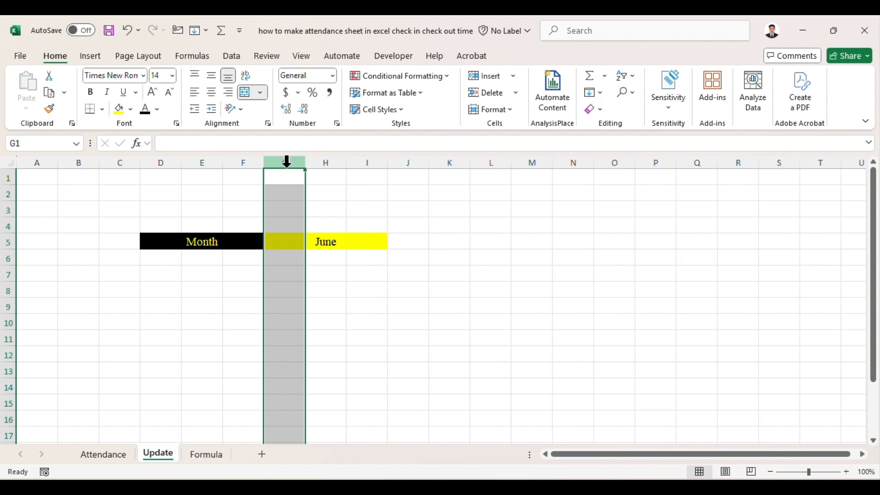
# - Make the Month label and the June value in D5:I5 bold
pyautogui.moveTo(216, 240); pyautogui.dragTo(285, 239)
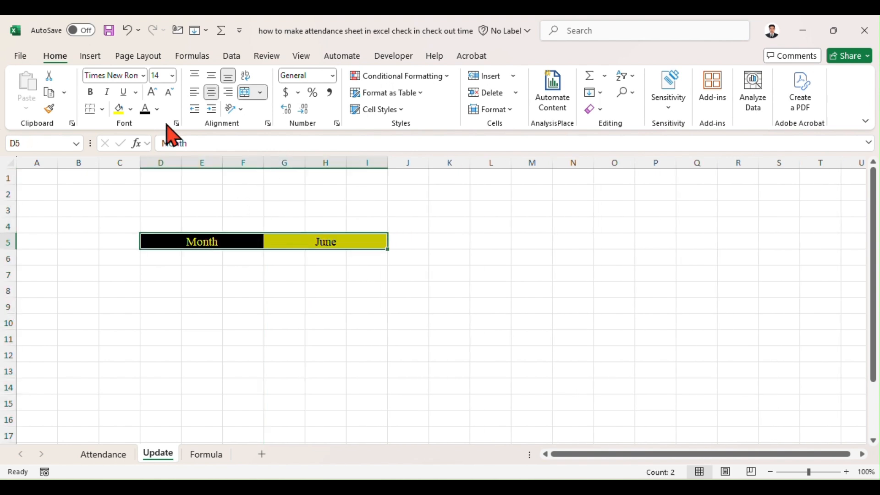
pyautogui.click(93, 93)
pyautogui.click(243, 337)
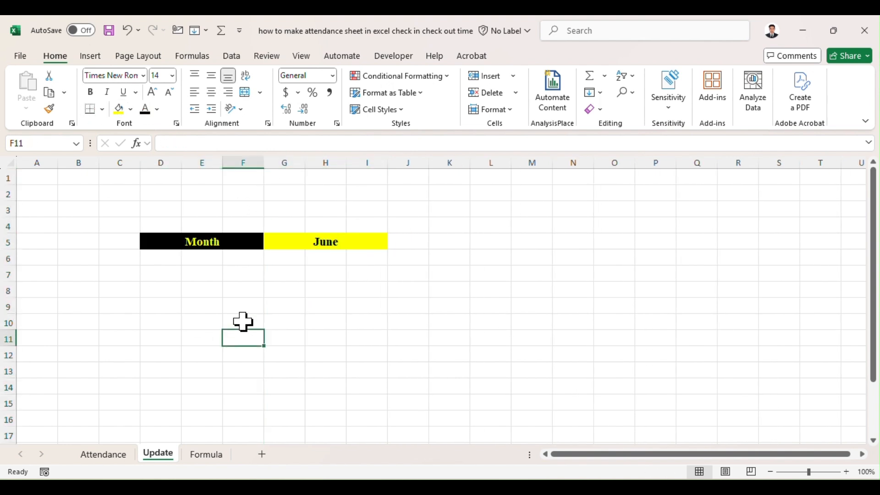
# - Apply a thick outside border around the Month label and June cells D5:I5
pyautogui.moveTo(205, 239); pyautogui.dragTo(298, 246)
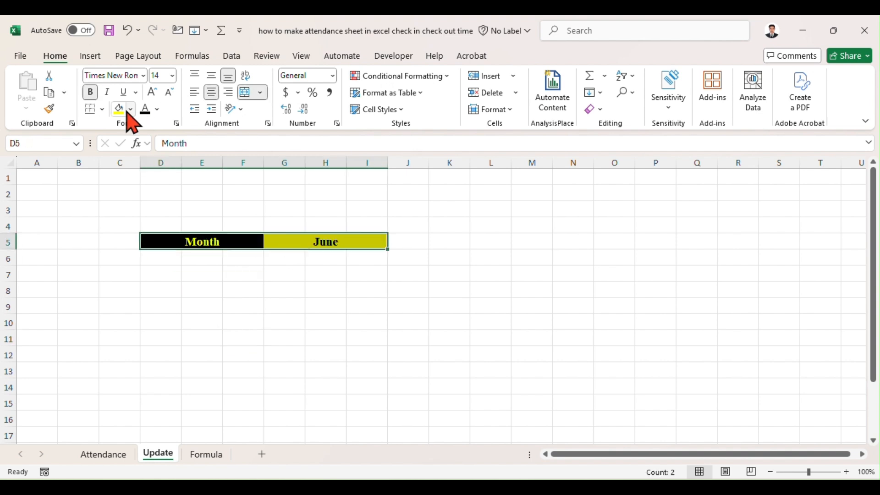
pyautogui.click(103, 110)
pyautogui.click(114, 259)
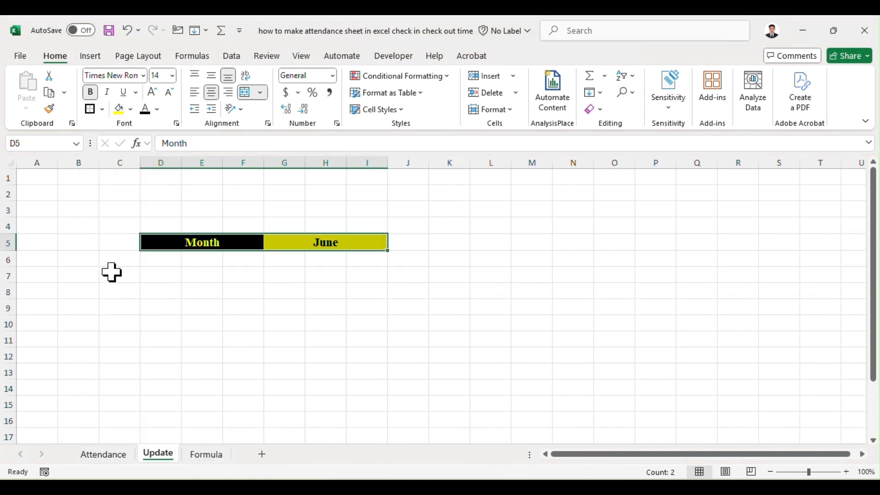
pyautogui.click(244, 297)
# - Copy the Month label and June value from D5:I5 to the cells starting at O5
pyautogui.moveTo(216, 242); pyautogui.dragTo(288, 245)
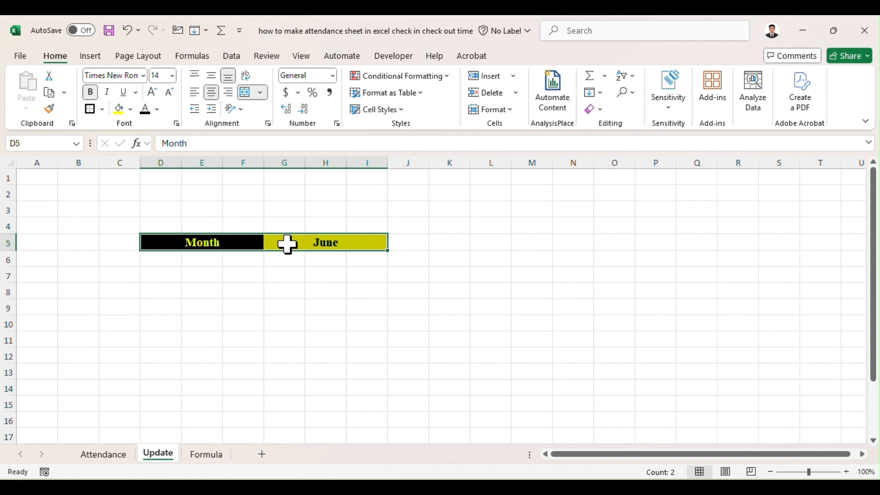
pyautogui.hotkey('ctrl', 'c')
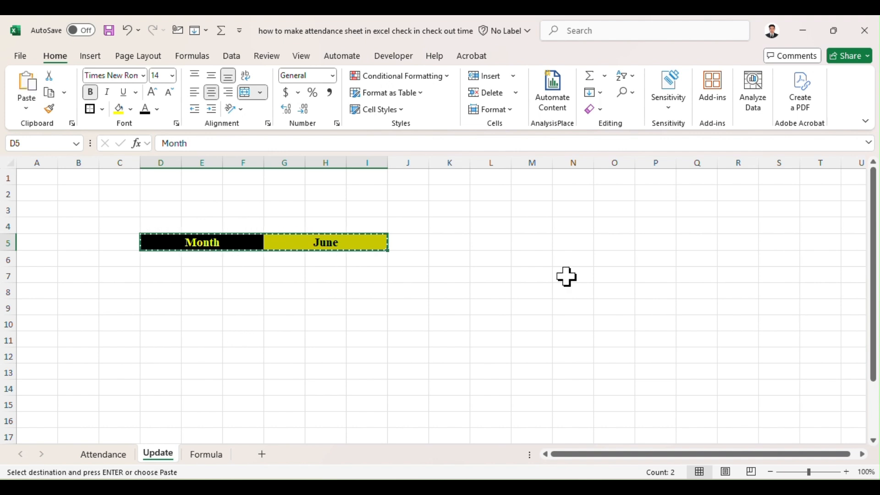
pyautogui.click(613, 241)
pyautogui.hotkey('ctrl', 'v')
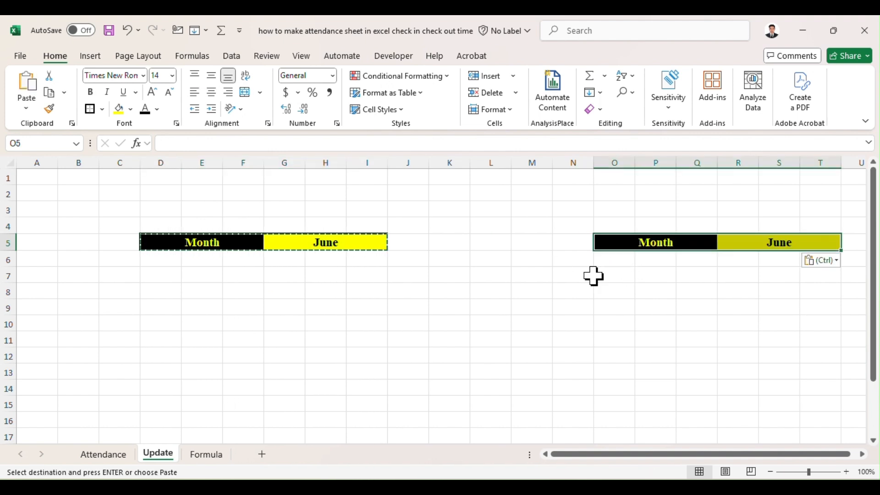
# - Change the copied Month label in O5 to Year
pyautogui.click(658, 242)
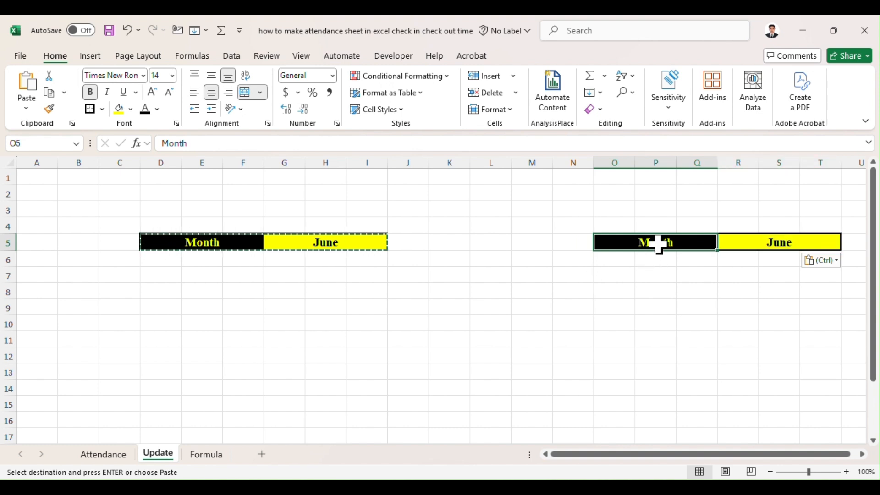
pyautogui.write('Y')
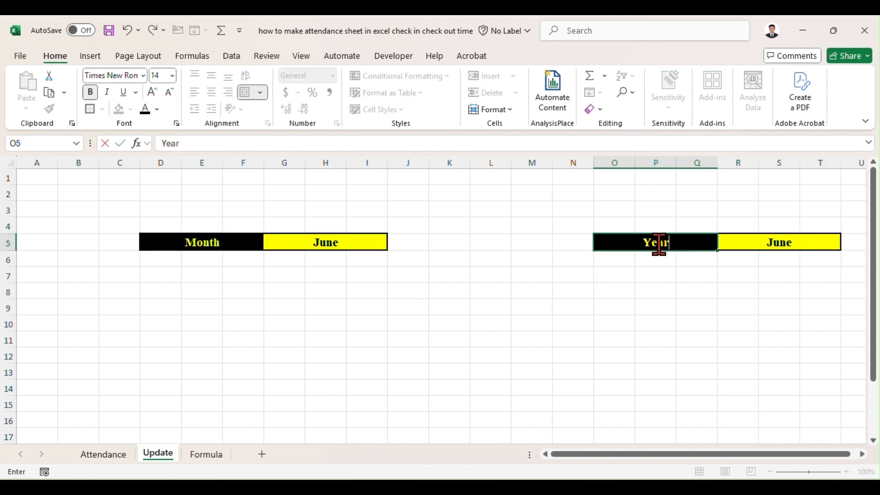
pyautogui.write('ear')
pyautogui.press('Return')
# - Set the list validation source of cell R5, beside the Year label, to =Formula!$F$3:$F$14
pyautogui.press('Up')
pyautogui.press('Right')
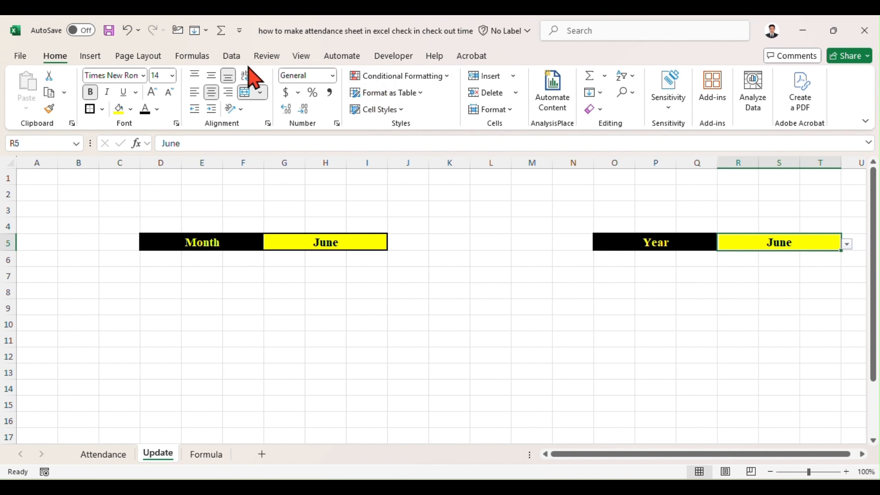
pyautogui.click(233, 58)
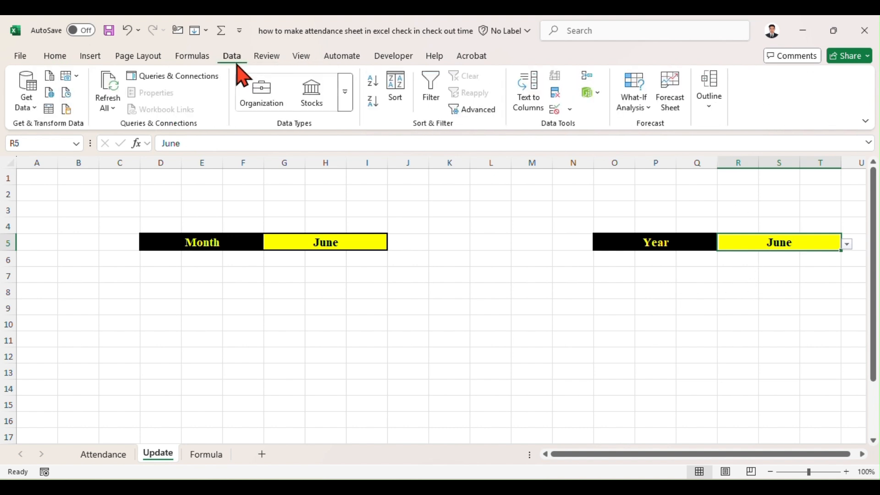
pyautogui.click(552, 110)
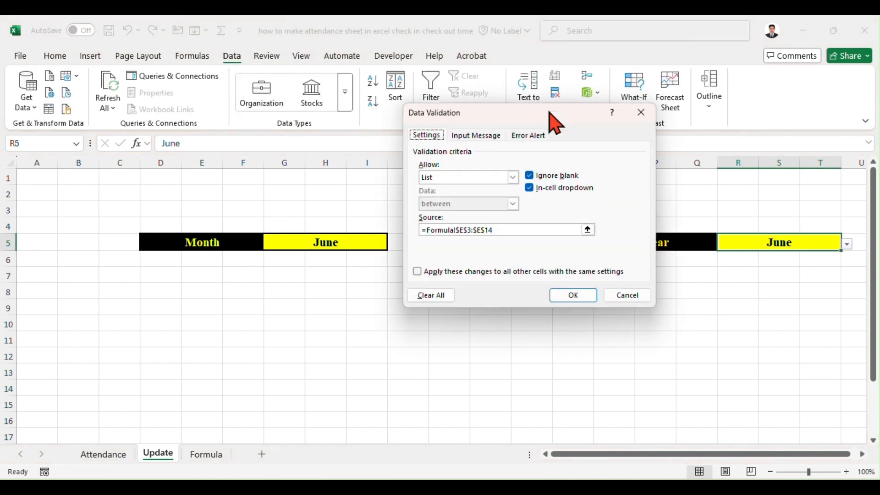
pyautogui.click(589, 231)
pyautogui.moveTo(253, 201); pyautogui.dragTo(251, 338)
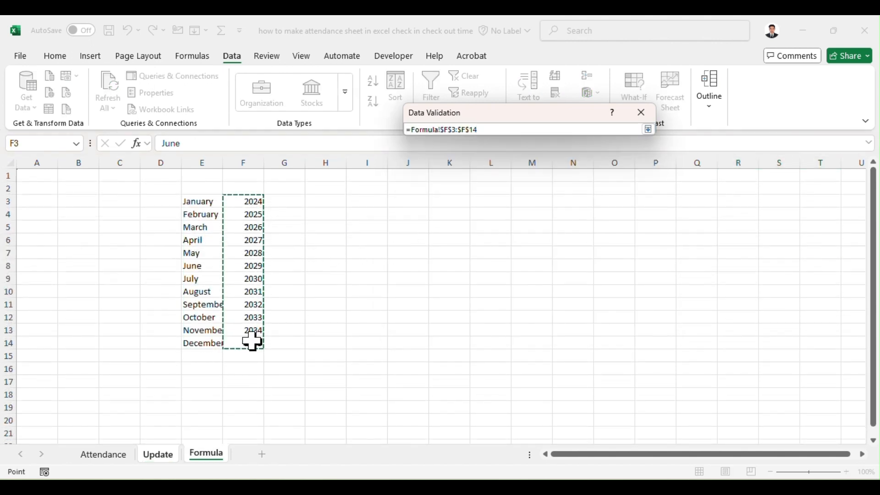
pyautogui.click(648, 130)
pyautogui.click(573, 296)
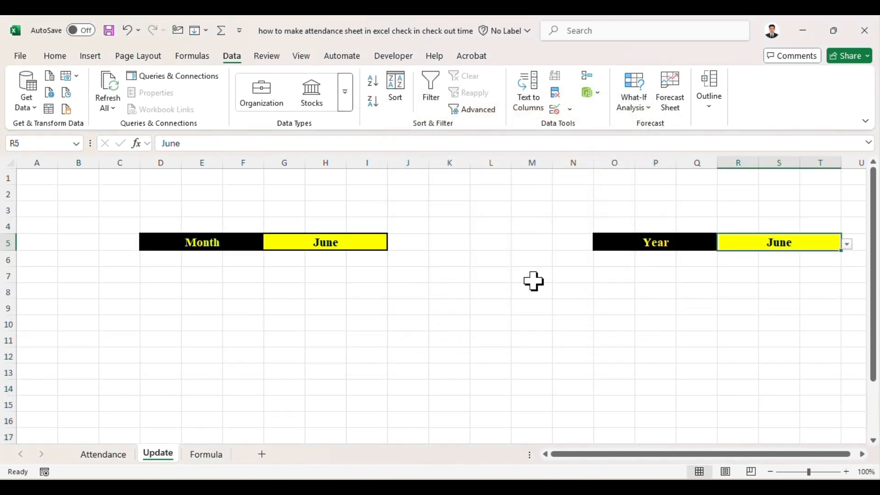
# - Choose 2028 from the year dropdown in R5
pyautogui.click(568, 286)
pyautogui.click(386, 339)
pyautogui.click(812, 244)
pyautogui.click(847, 244)
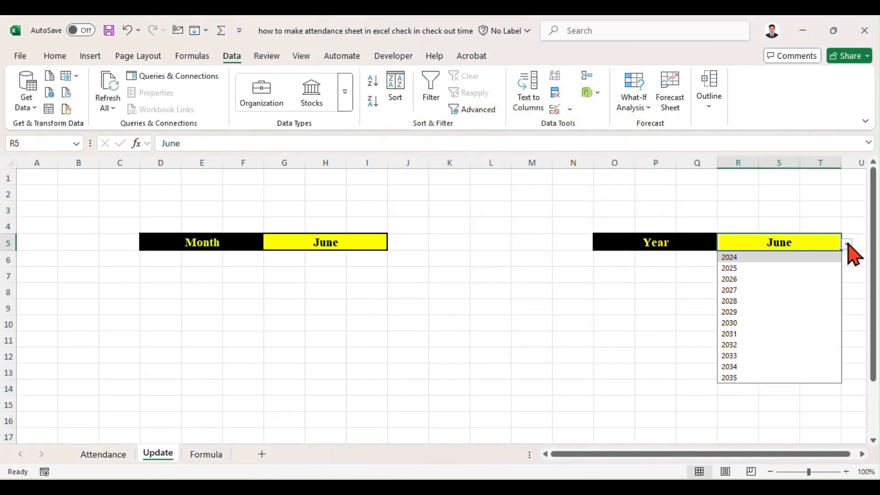
pyautogui.click(758, 301)
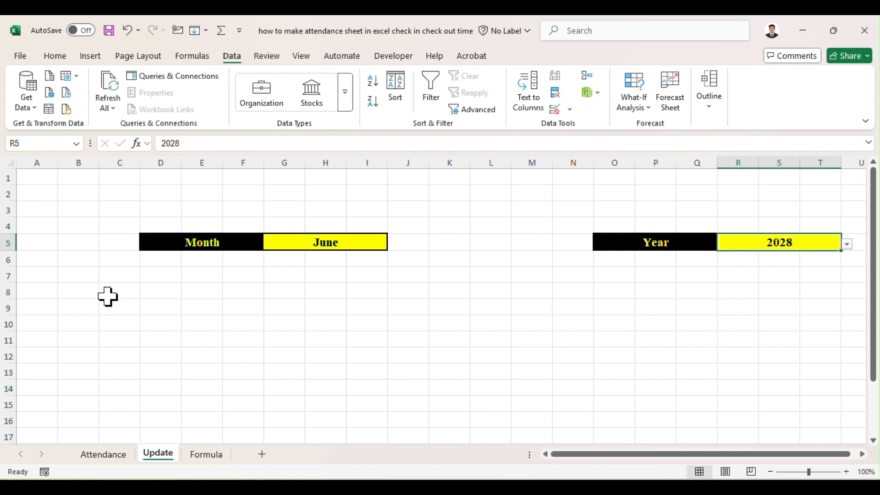
pyautogui.click(64, 279)
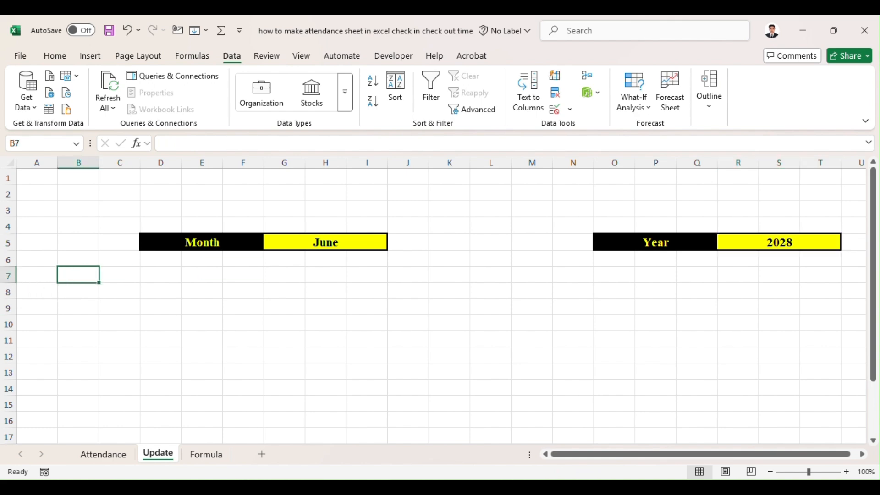
# - Copy the EMP ID, Name and Designation headers from A6:C6 of the Attendance sheet into A7:C7 of the Update sheet, without their formatting
pyautogui.click(103, 454)
pyautogui.moveTo(27, 287); pyautogui.dragTo(118, 293)
pyautogui.hotkey('ctrl', 'c')
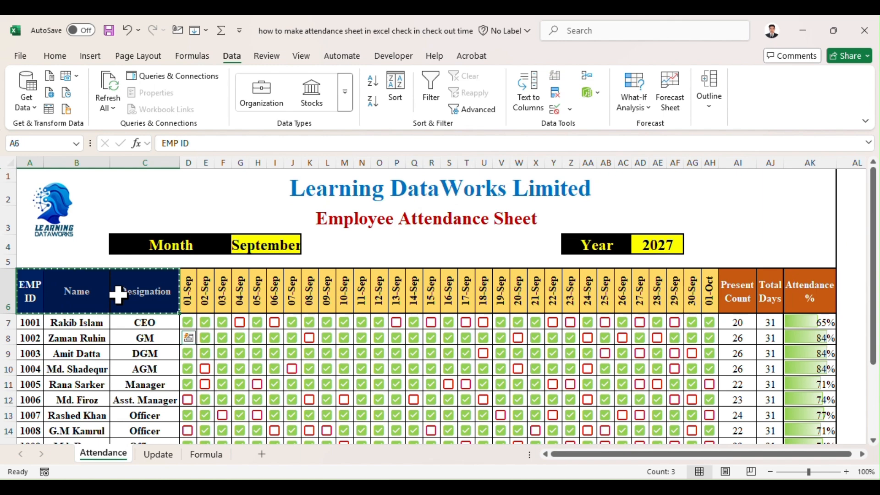
pyautogui.click(202, 455)
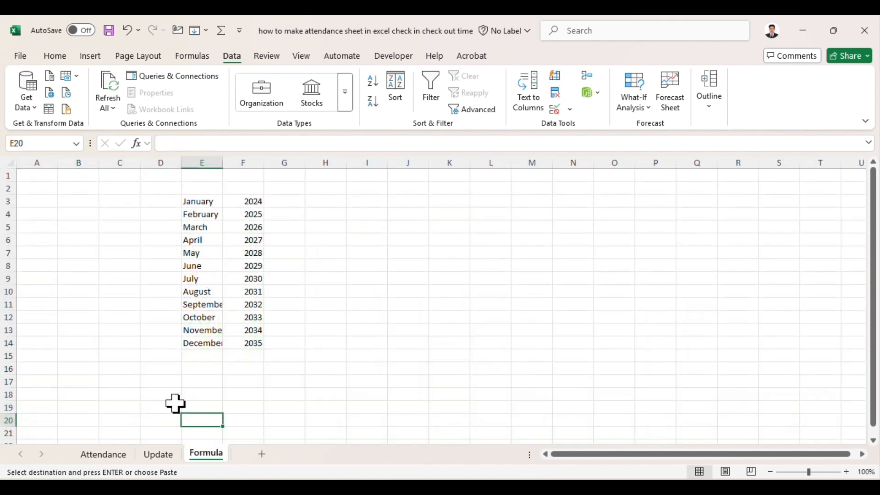
pyautogui.click(160, 455)
pyautogui.click(40, 276)
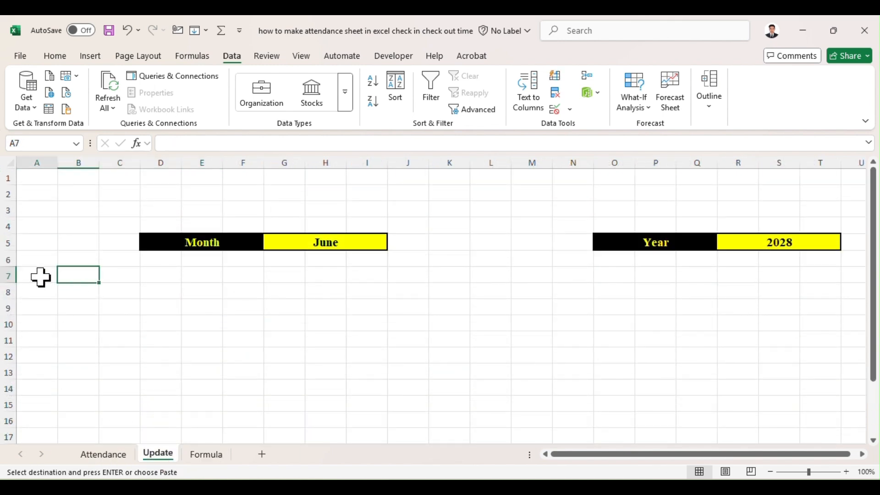
pyautogui.hotkey('ctrl', 'v')
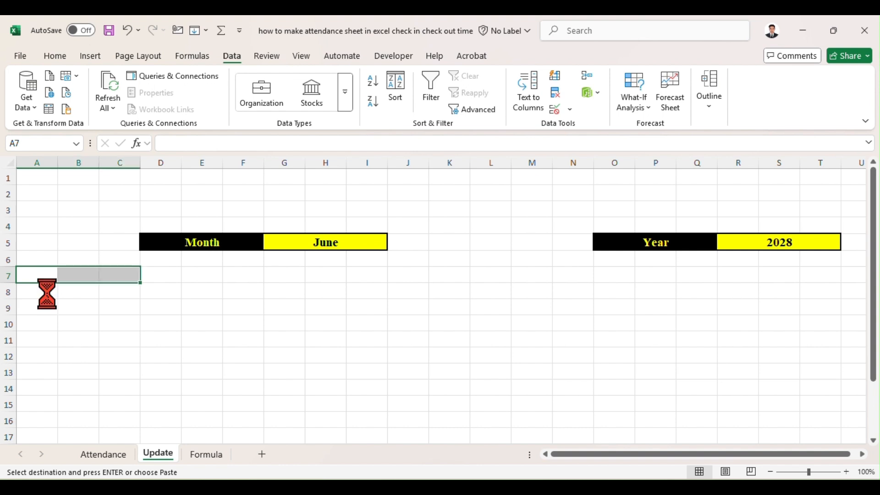
# - Hide the Formula sheet
pyautogui.click(211, 458)
pyautogui.rightClick(209, 456)
pyautogui.click(241, 385)
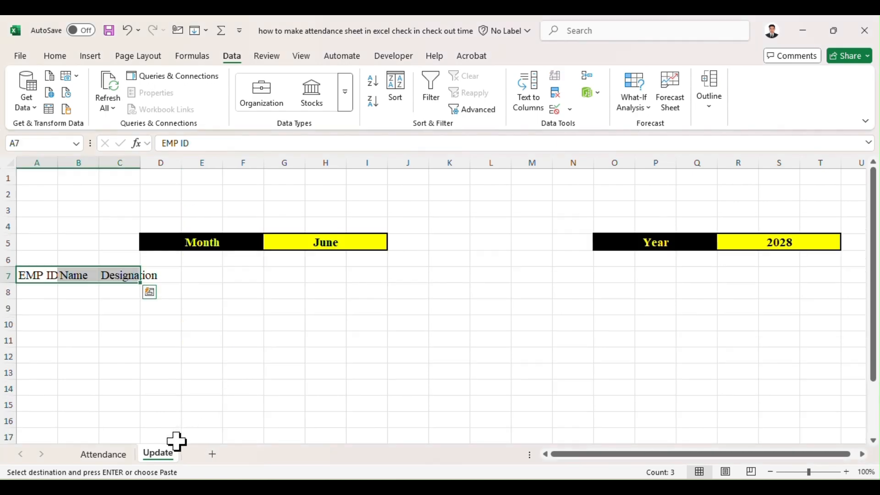
# - Copy the employee ID, name and designation rows for IDs 1001 to 1010 from the Attendance sheet to A8 of the Update sheet
pyautogui.click(119, 456)
pyautogui.moveTo(30, 323); pyautogui.dragTo(133, 397)
pyautogui.hotkey('ctrl', 'c')
pyautogui.click(167, 457)
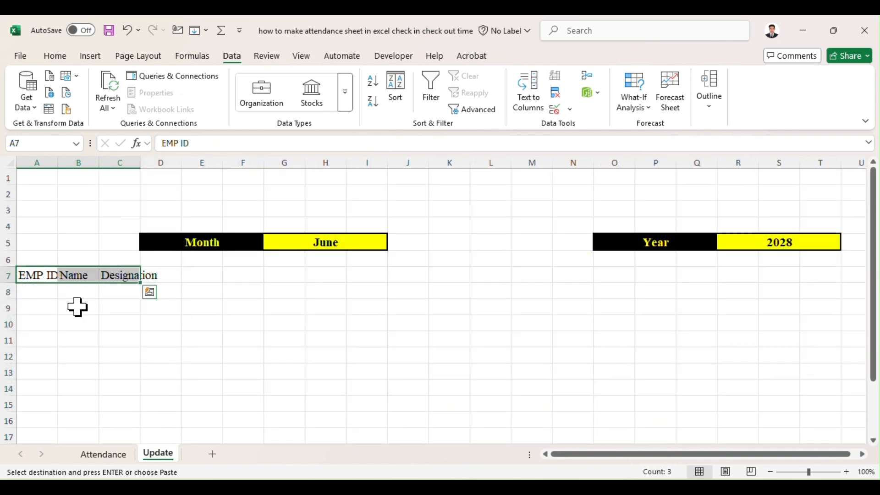
pyautogui.click(36, 292)
pyautogui.hotkey('ctrl', 'v')
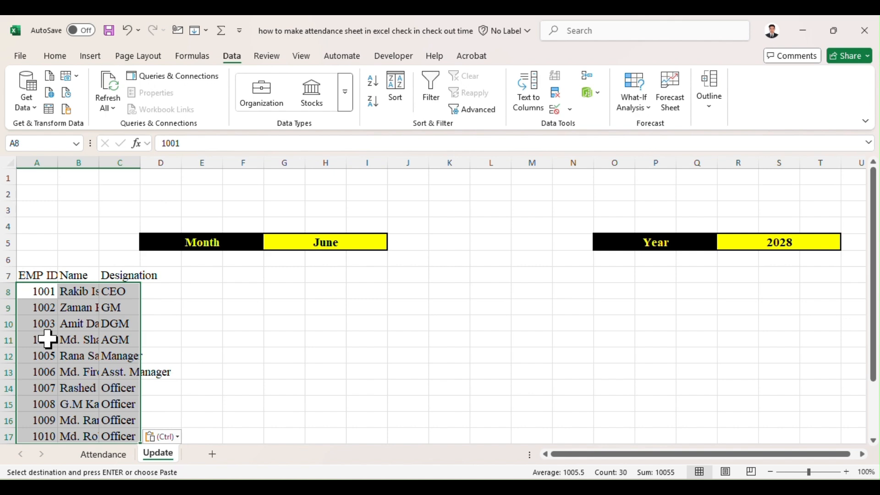
# - AutoFit all column widths on the Update sheet to their contents and set the zoom to 90%
pyautogui.click(10, 161)
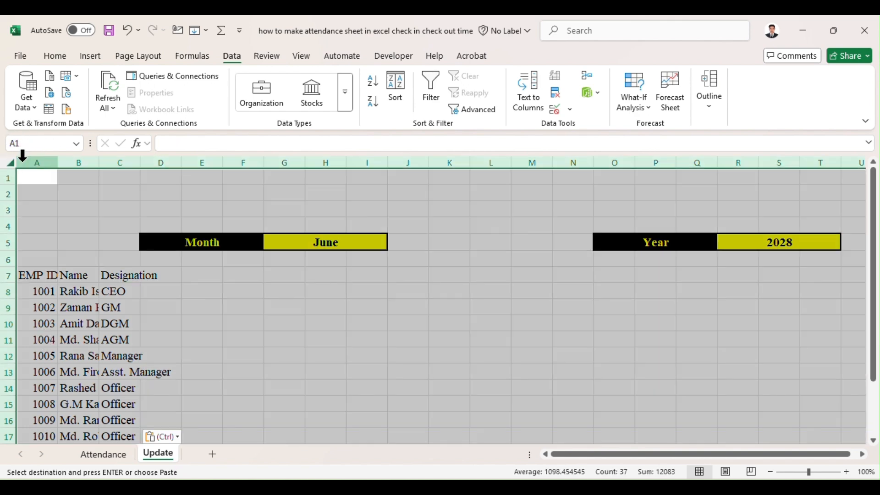
pyautogui.doubleClick(59, 162)
pyautogui.click(771, 472)
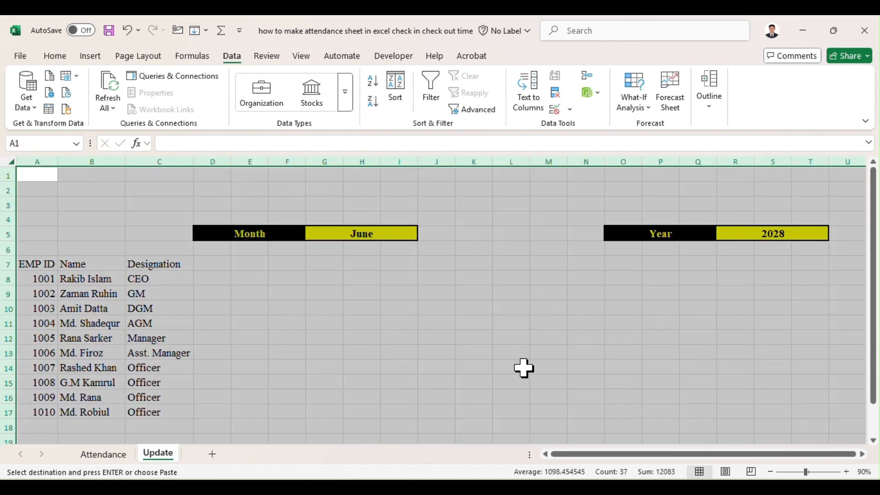
pyautogui.click(399, 352)
# - Enter the formula =DATEVALUE(CONCAT(1,G5,R5)) in D7 to build the first date of the selected month and year
pyautogui.click(217, 267)
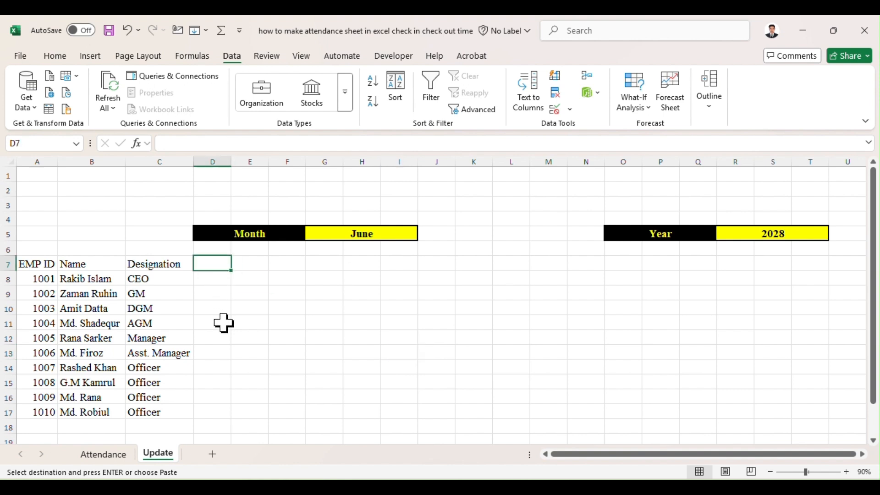
pyautogui.write('=')
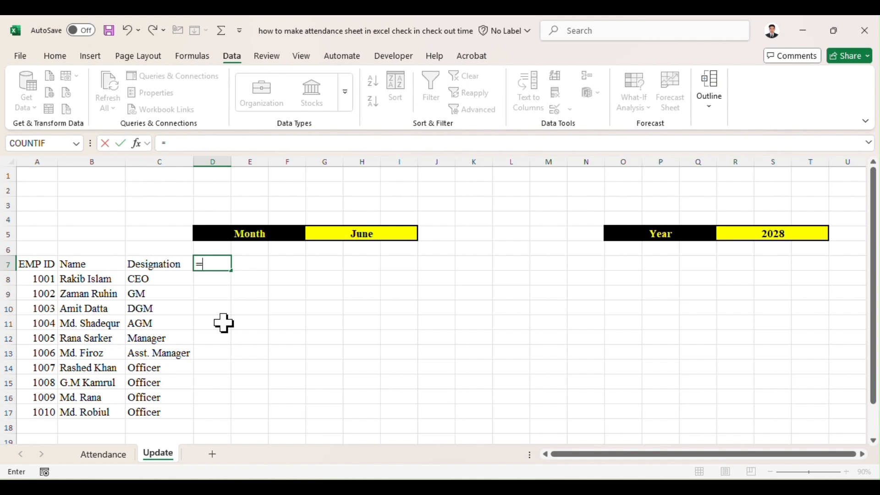
pyautogui.write('date')
pyautogui.press('Down')
pyautogui.press('Tab')
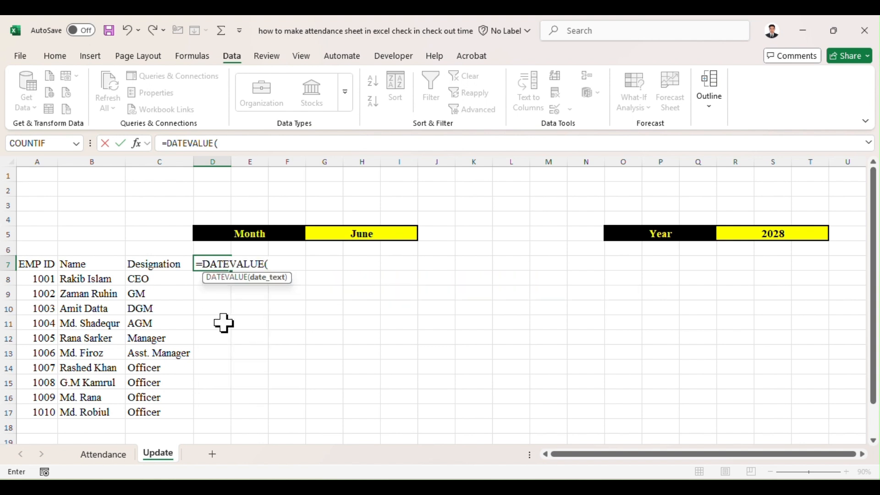
pyautogui.write('con')
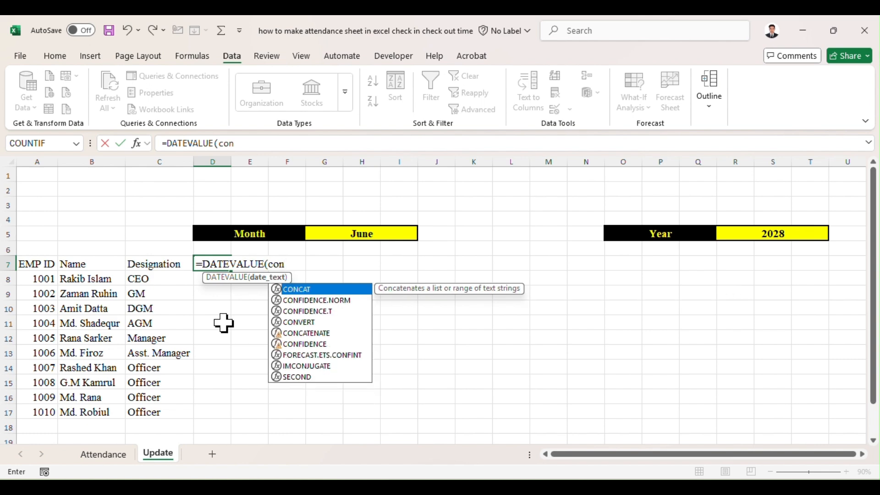
pyautogui.press('Tab')
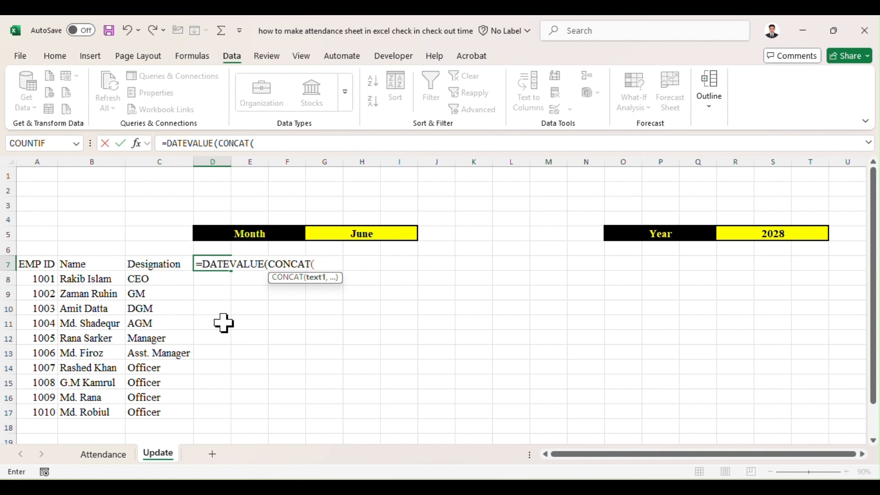
pyautogui.write('1,')
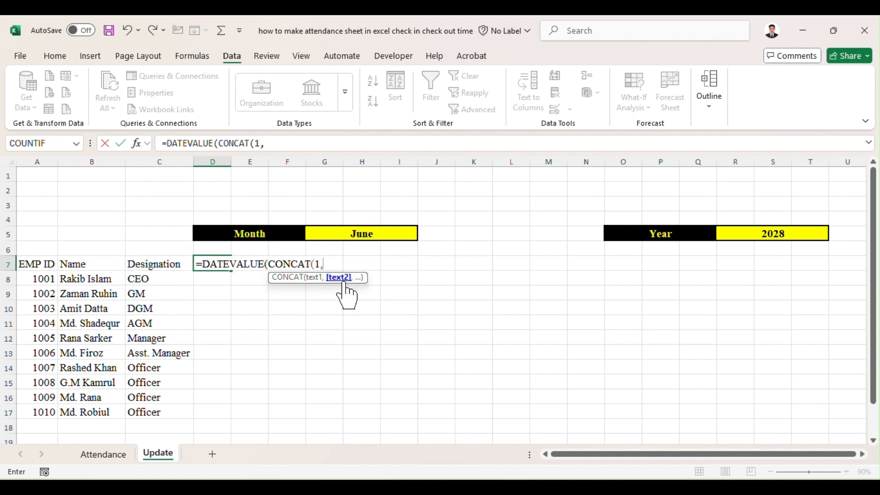
pyautogui.click(358, 236)
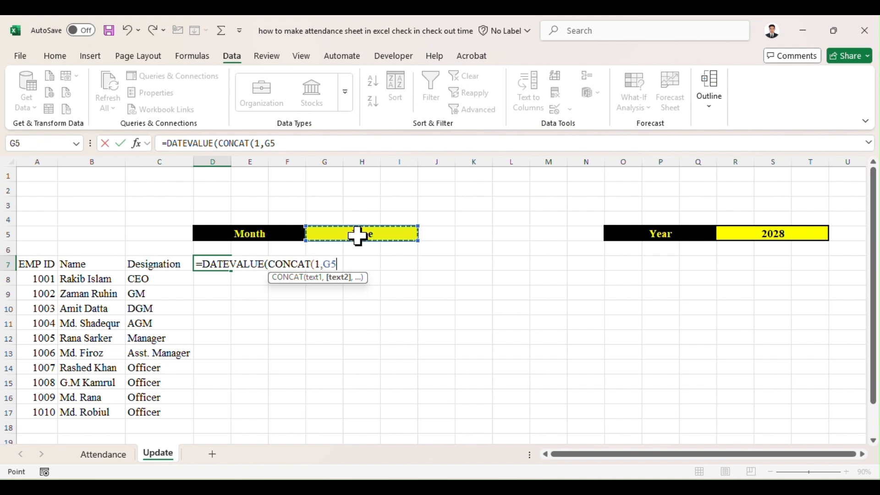
pyautogui.write(',')
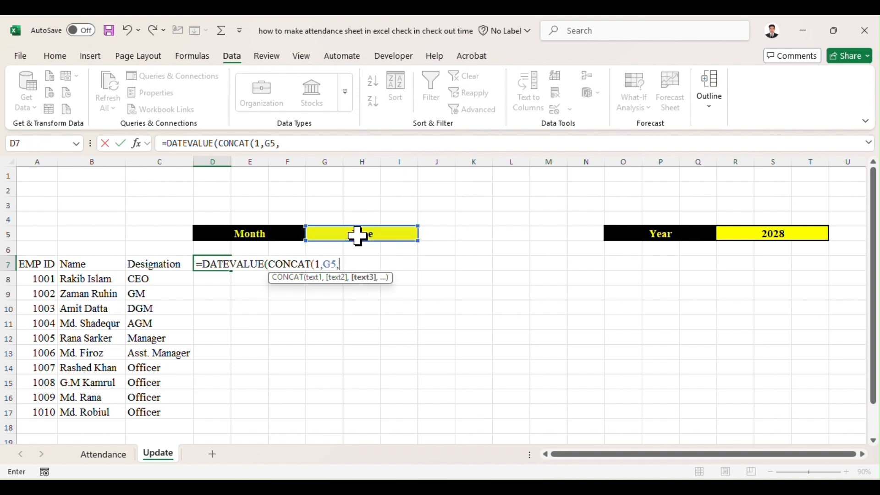
pyautogui.click(758, 237)
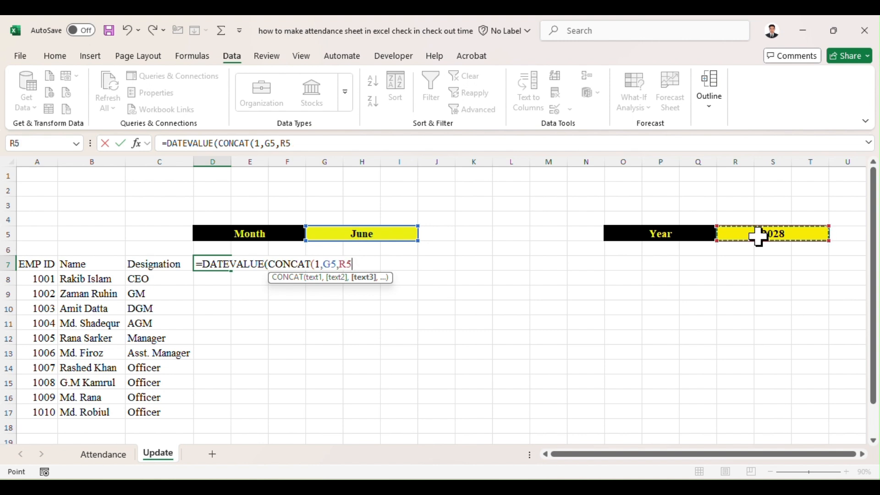
pyautogui.write(')')
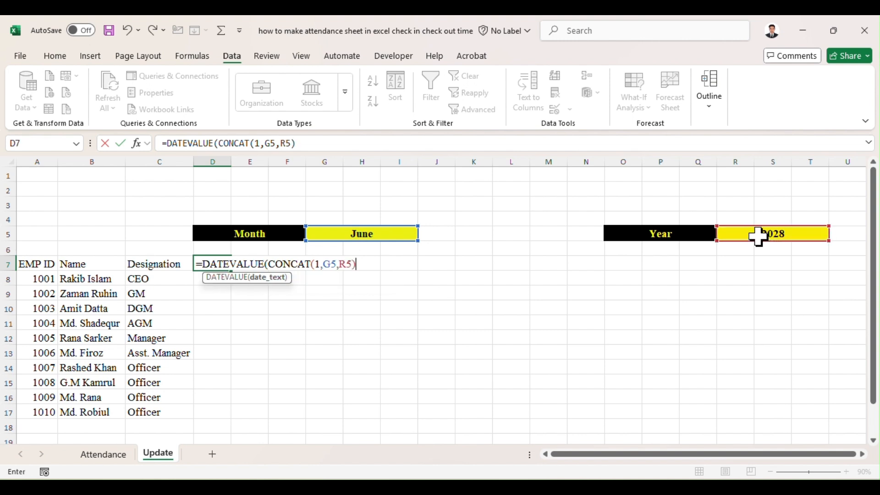
pyautogui.write(')')
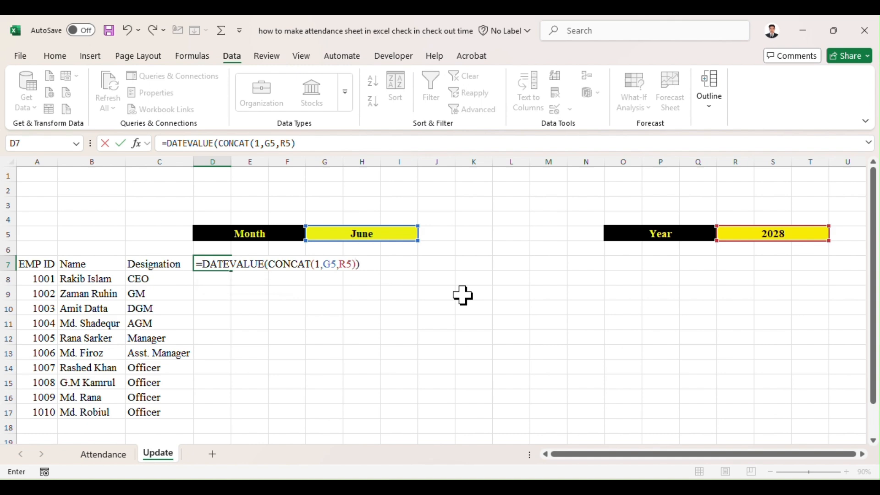
pyautogui.press('Return')
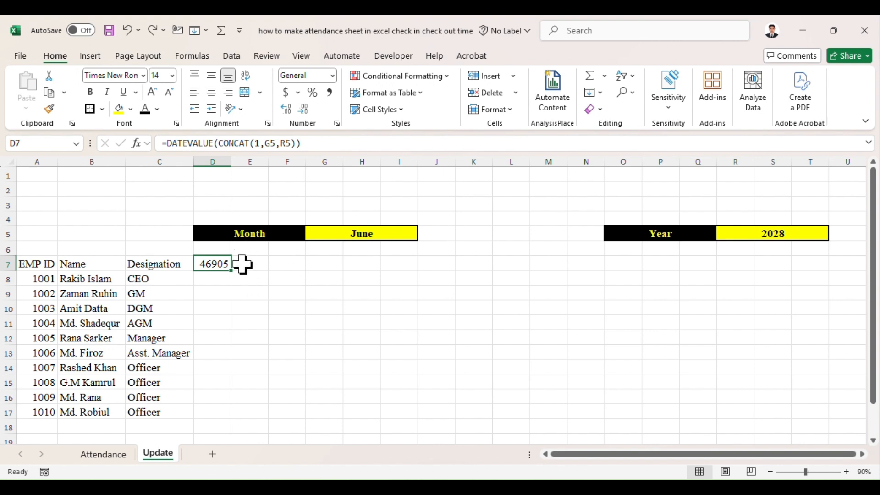
# - Format the date in D7 with the custom number format dd-mmm
pyautogui.rightClick(222, 265)
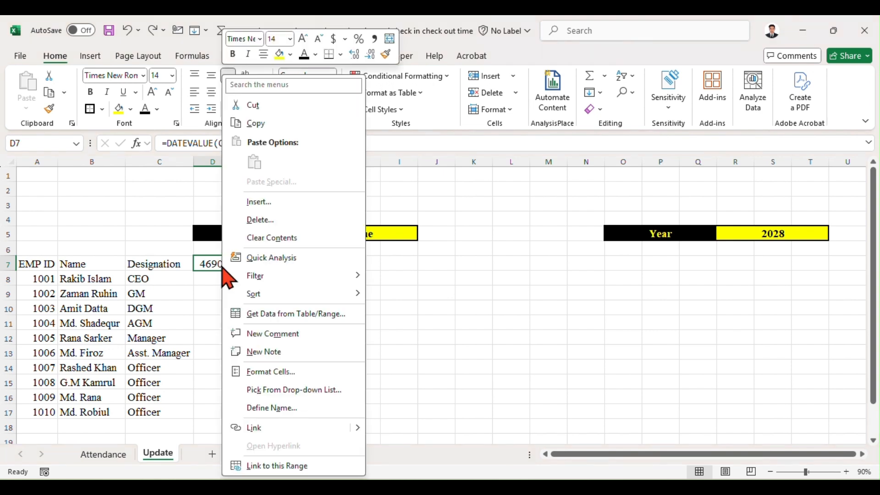
pyautogui.click(267, 375)
pyautogui.moveTo(314, 170); pyautogui.dragTo(476, 136)
pyautogui.click(297, 276)
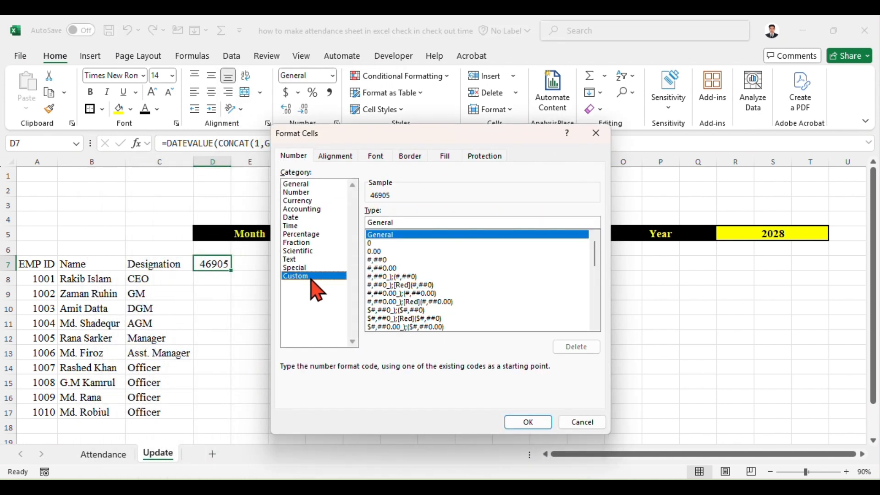
pyautogui.moveTo(599, 252); pyautogui.dragTo(592, 317)
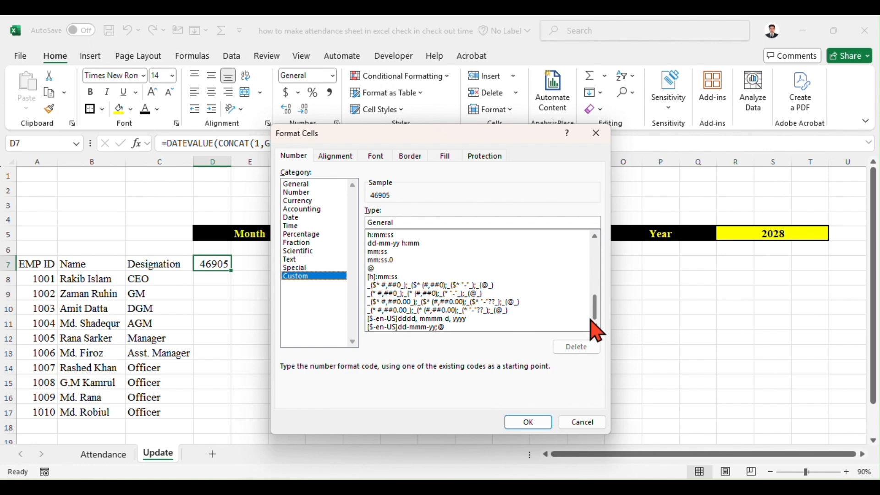
pyautogui.scroll(1, 596, 243)
pyautogui.scroll(5, 597, 246)
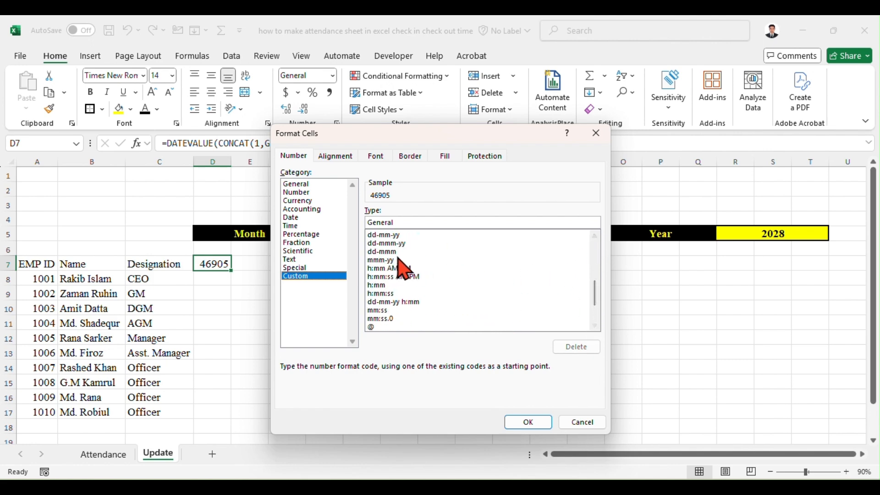
pyautogui.click(381, 253)
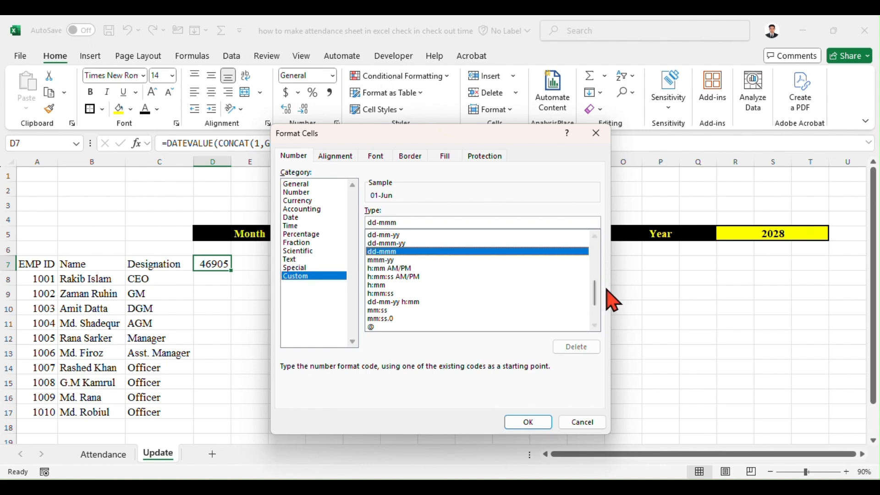
pyautogui.moveTo(595, 298); pyautogui.dragTo(600, 243)
pyautogui.click(380, 235)
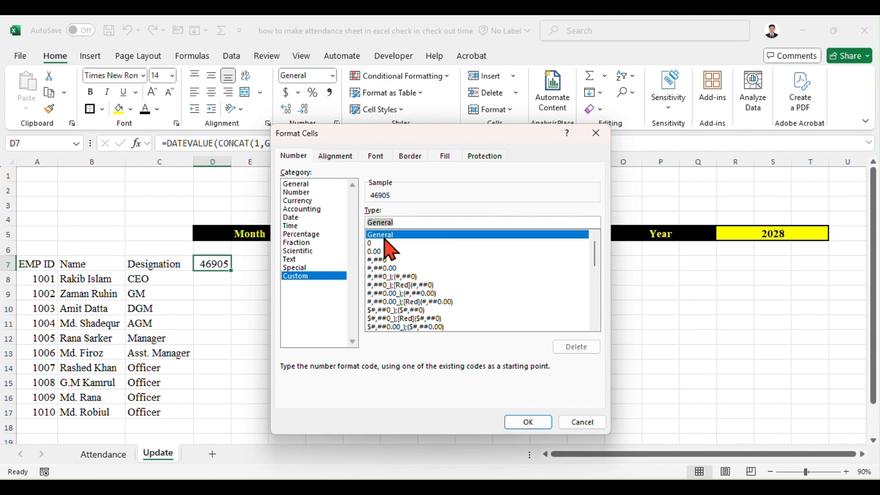
pyautogui.write('dd-mmm')
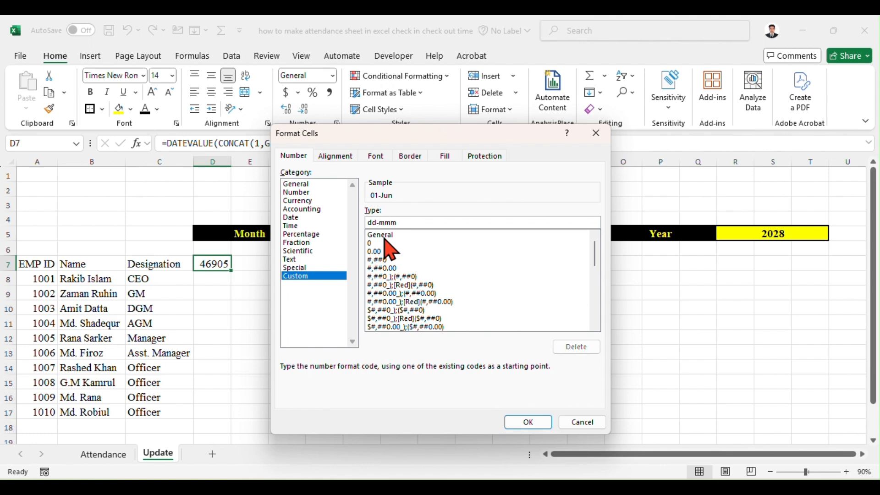
pyautogui.click(527, 423)
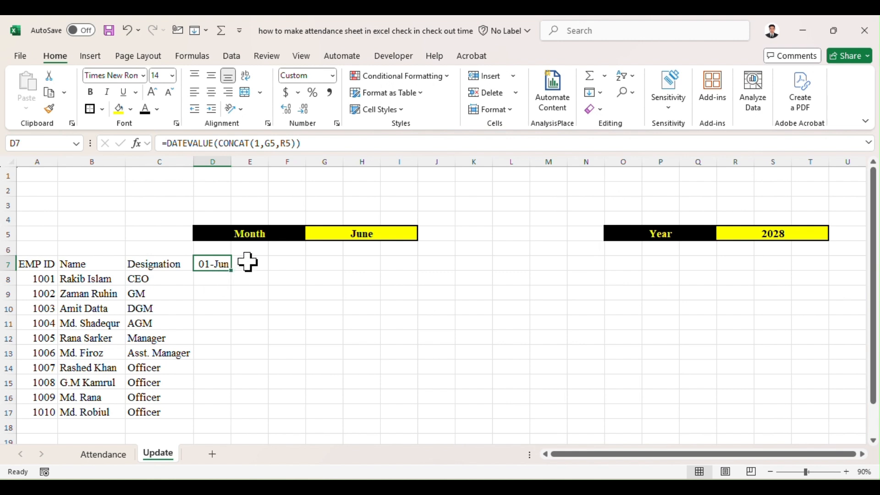
# - Enter the formula =D7+1 in E7 and fill it across row 7 through AL7
pyautogui.click(252, 262)
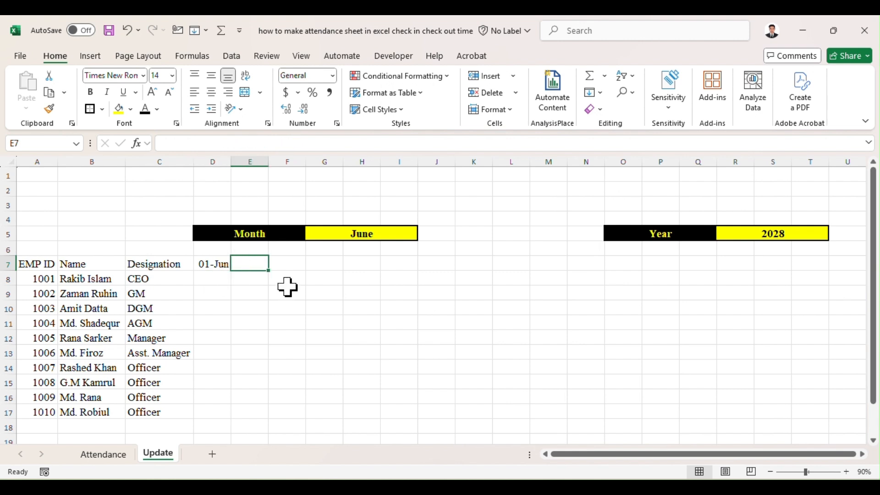
pyautogui.write('=')
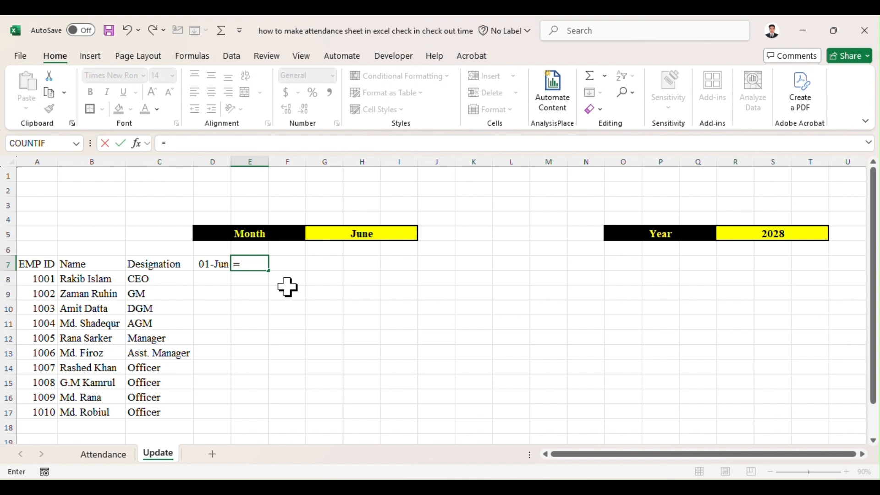
pyautogui.press('Left')
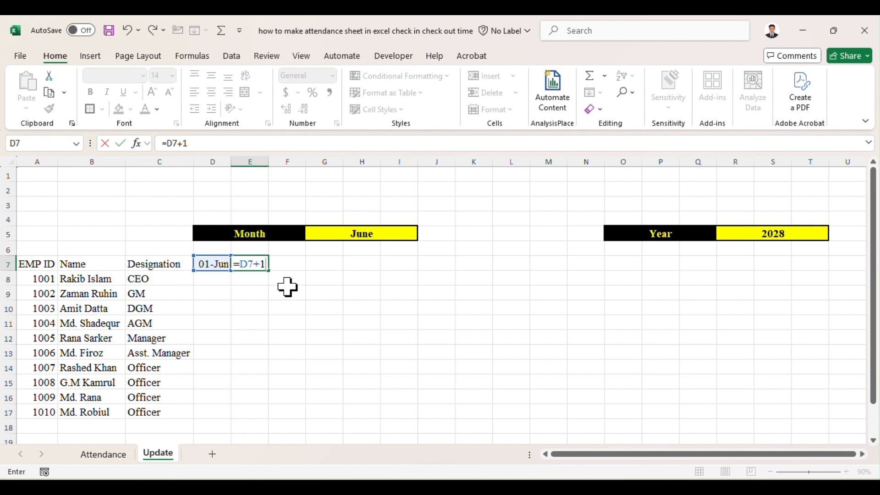
pyautogui.press('Return')
pyautogui.click(247, 263)
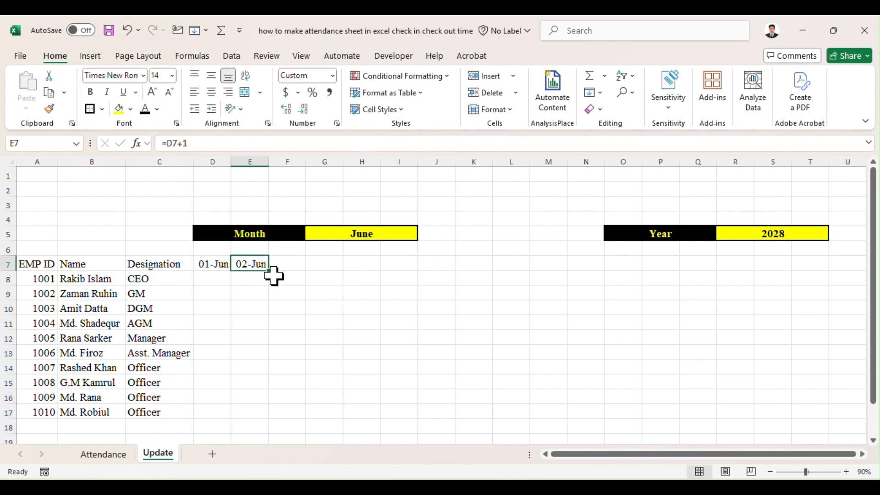
pyautogui.moveTo(272, 270); pyautogui.dragTo(741, 273)
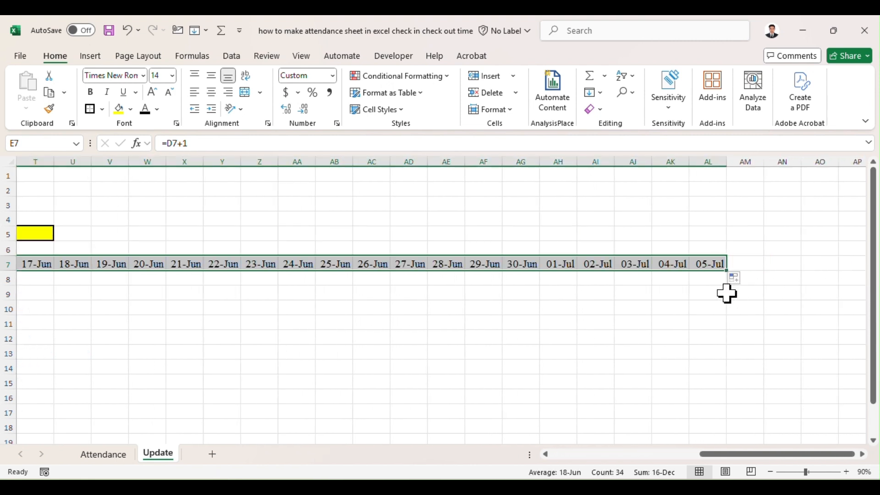
# - Clear the surplus dates from columns AI to AM so the date headers end at AH7
pyautogui.click(527, 266)
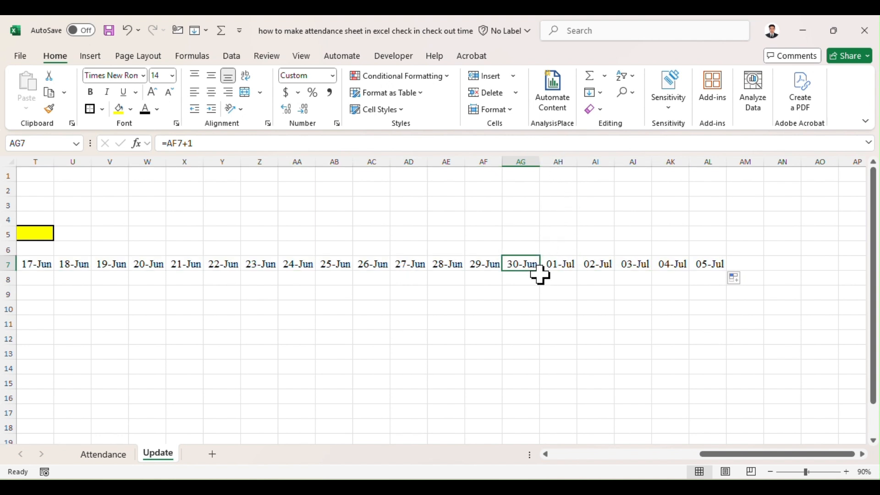
pyautogui.moveTo(596, 162); pyautogui.dragTo(741, 161)
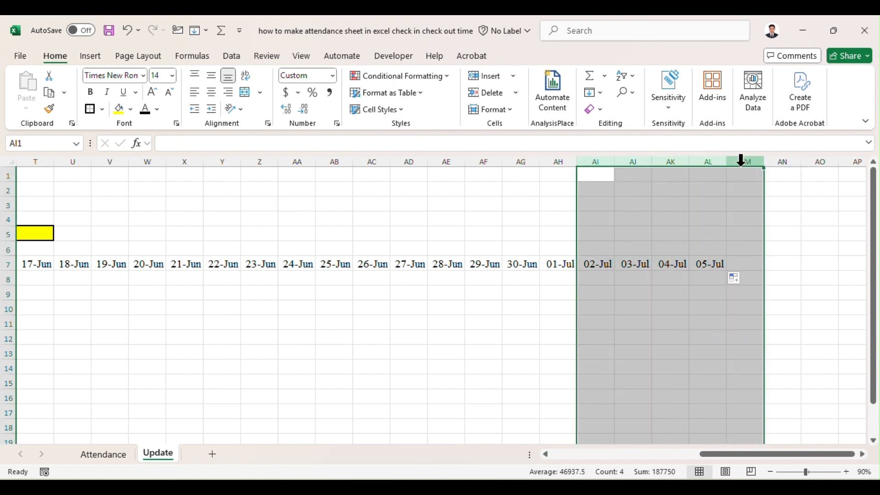
pyautogui.press('Delete')
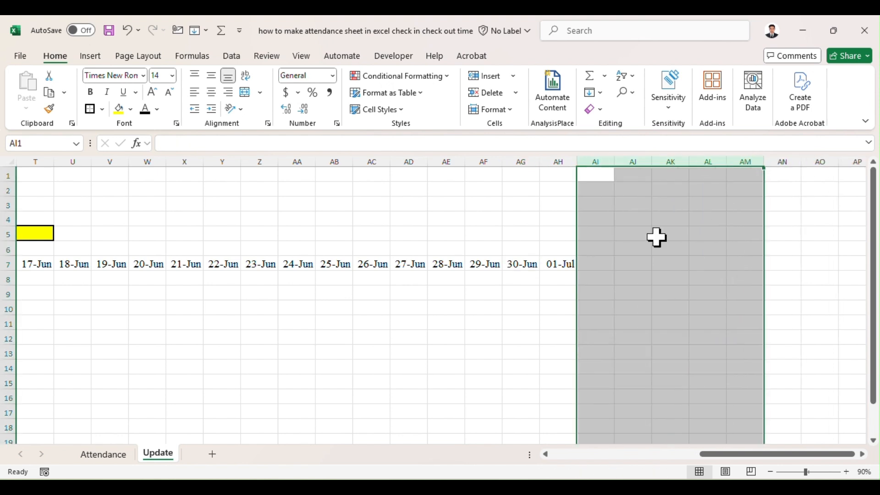
pyautogui.click(552, 262)
# - Choose July in the month dropdown in G5 and check the date headers through AH7
pyautogui.moveTo(754, 454); pyautogui.dragTo(573, 456)
pyautogui.click(414, 228)
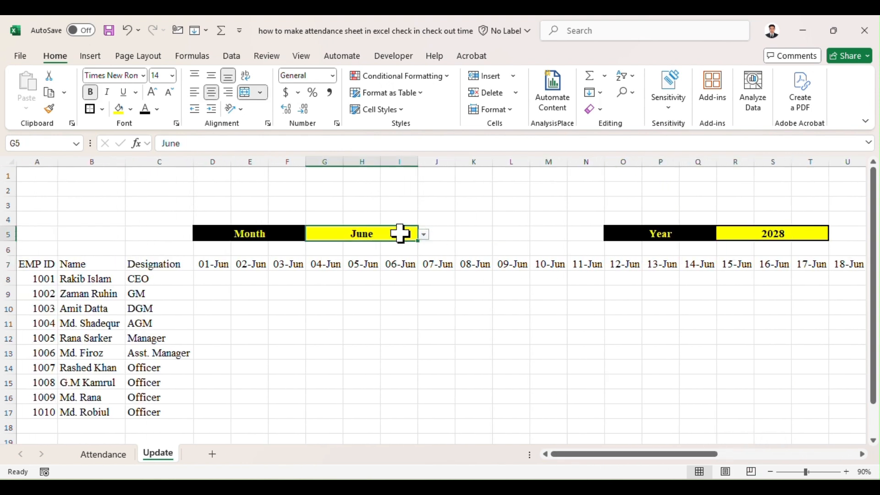
pyautogui.click(423, 235)
pyautogui.click(329, 314)
pyautogui.moveTo(607, 455); pyautogui.dragTo(568, 456)
pyautogui.click(660, 270)
# - Apply the Rotate Text Down orientation to the date headers in D7:AH7
pyautogui.moveTo(206, 261); pyautogui.dragTo(793, 273)
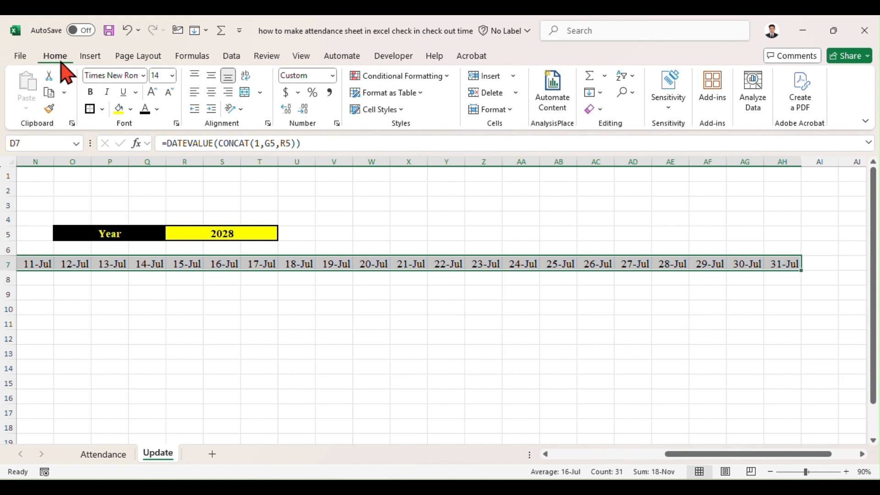
pyautogui.click(240, 111)
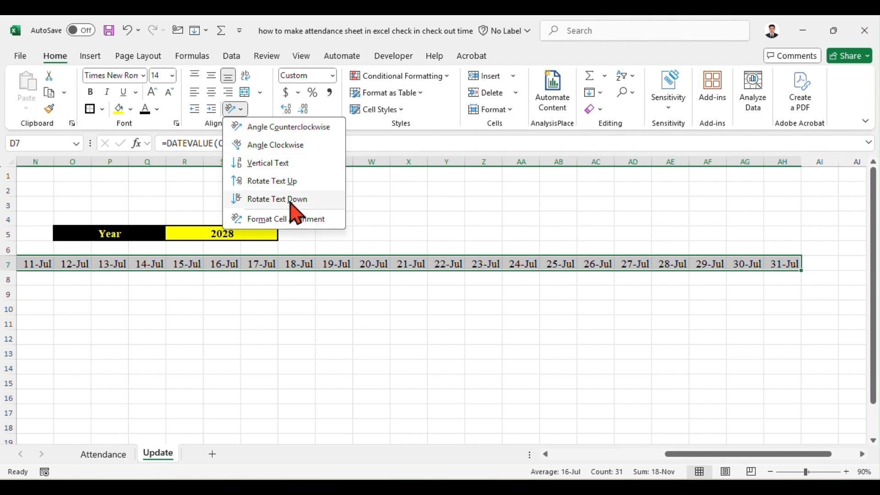
pyautogui.click(270, 200)
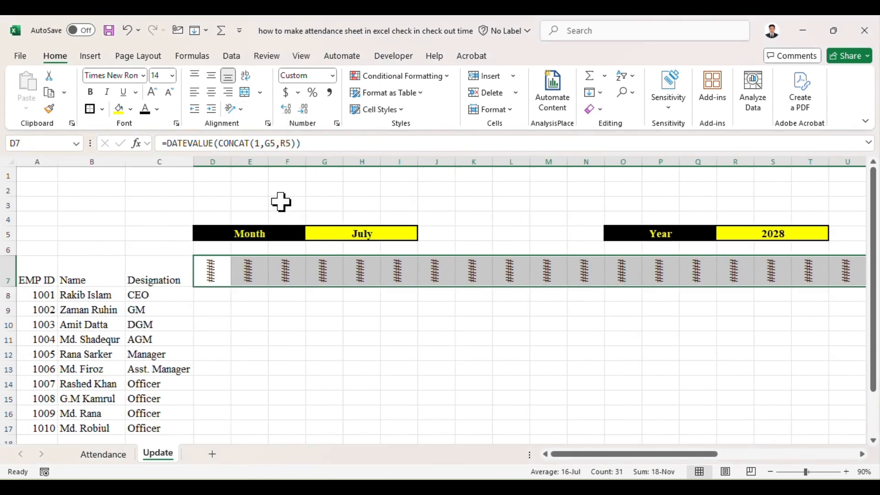
# - Make row 7 taller so the rotated dates fit, and change the date headers' orientation to Rotate Text Up
pyautogui.doubleClick(229, 161)
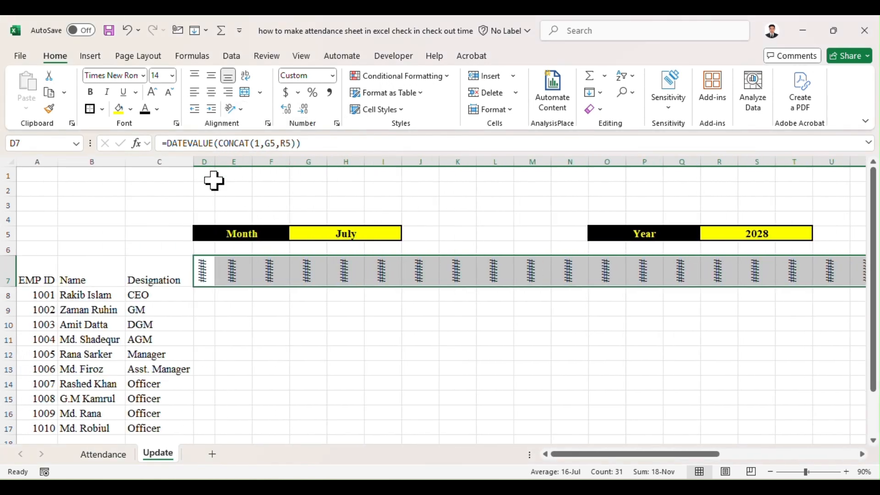
pyautogui.moveTo(213, 163); pyautogui.dragTo(224, 162)
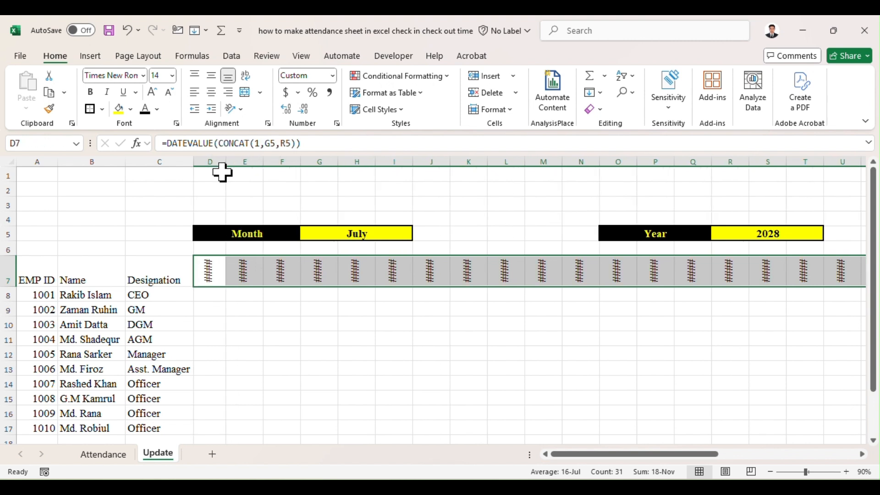
pyautogui.moveTo(9, 286); pyautogui.dragTo(20, 298)
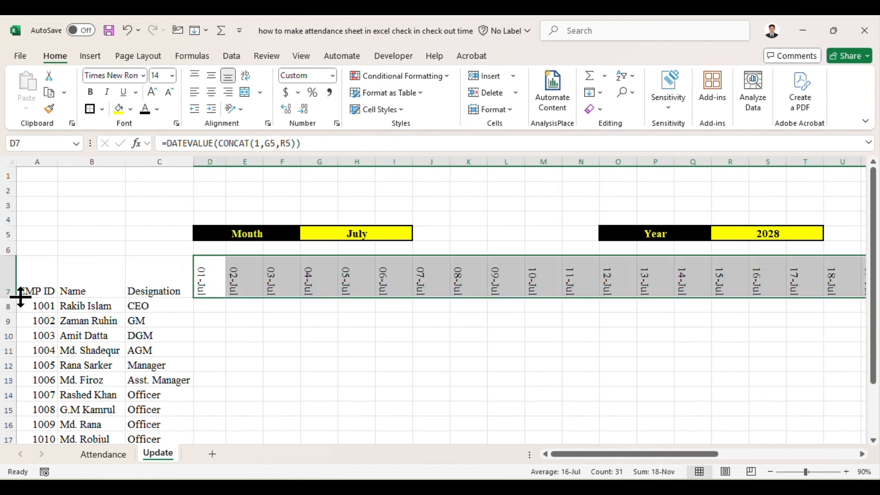
pyautogui.click(239, 109)
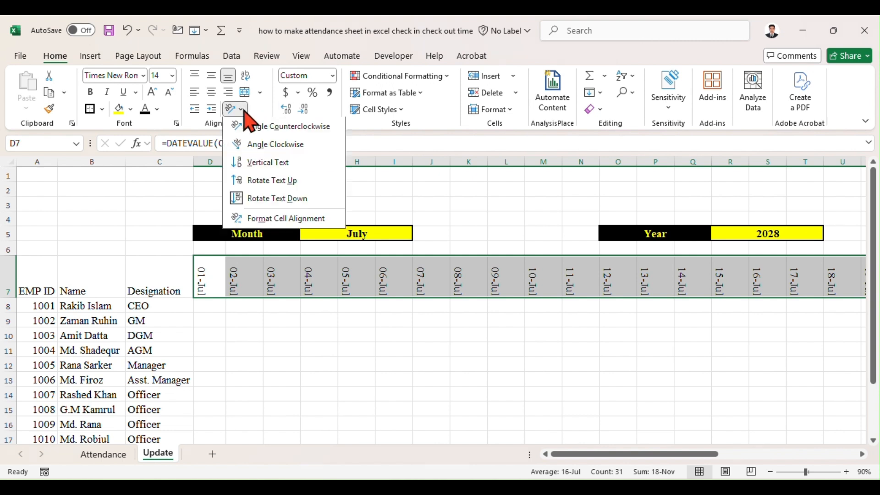
pyautogui.click(277, 182)
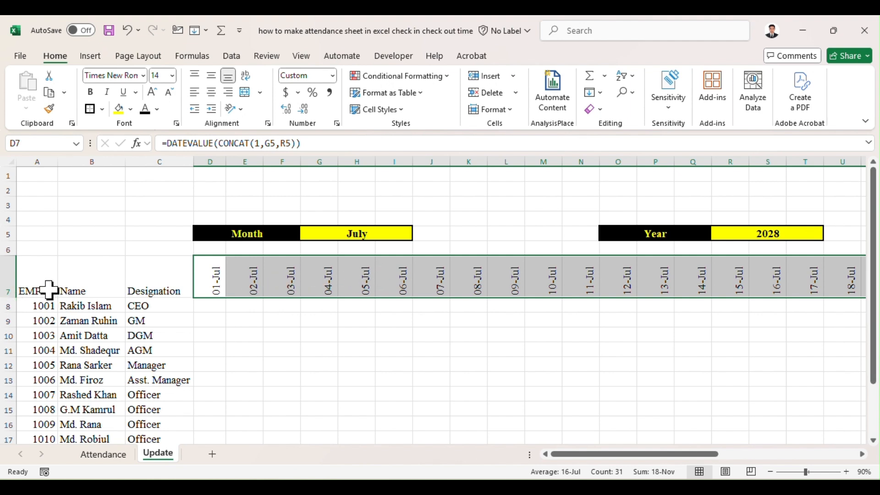
# - AutoFit the width of every column on the Update sheet to its contents
pyautogui.click(10, 162)
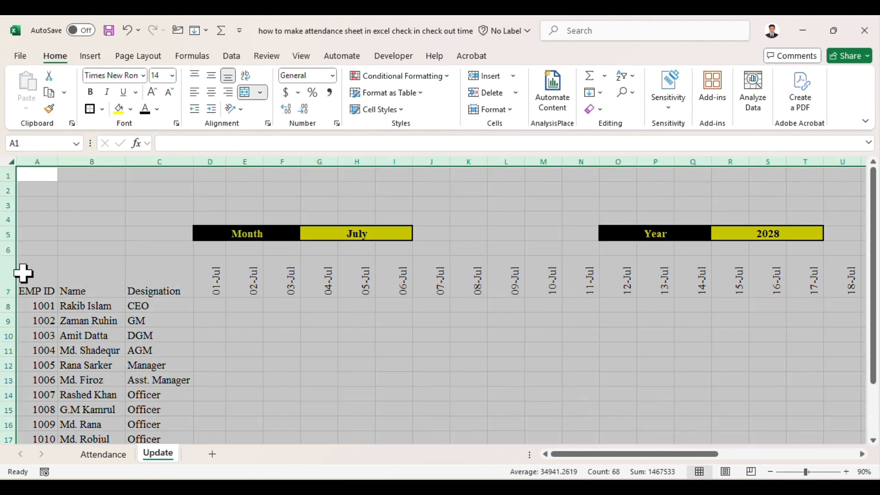
pyautogui.doubleClick(58, 160)
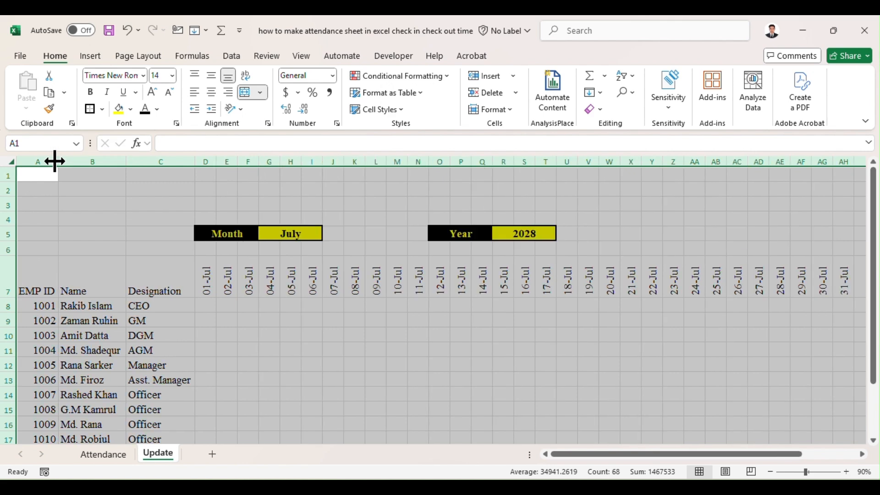
pyautogui.click(372, 281)
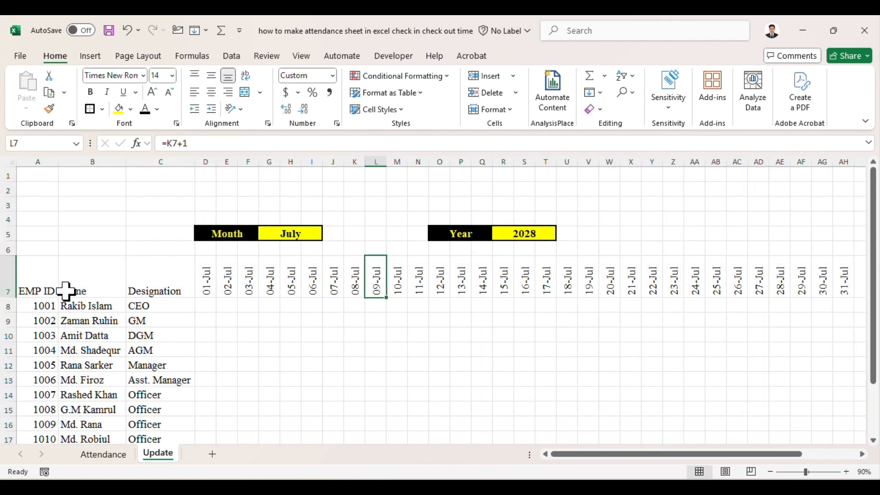
# - Center the header row A7:AH7 horizontally and vertically and make it bold
pyautogui.moveTo(874, 241)
pyautogui.mouseDown()
pyautogui.moveTo(874, 263)
pyautogui.moveTo(873, 239)
pyautogui.mouseUp()
pyautogui.moveTo(40, 275); pyautogui.dragTo(664, 289)
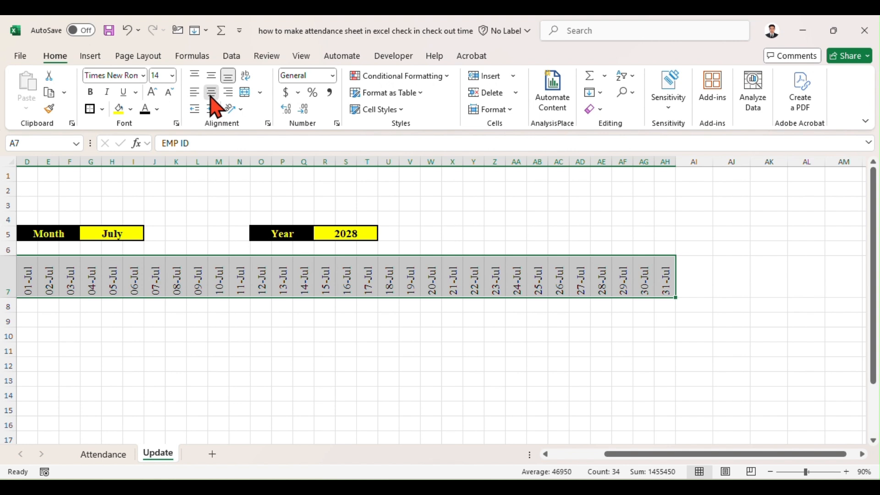
pyautogui.click(212, 76)
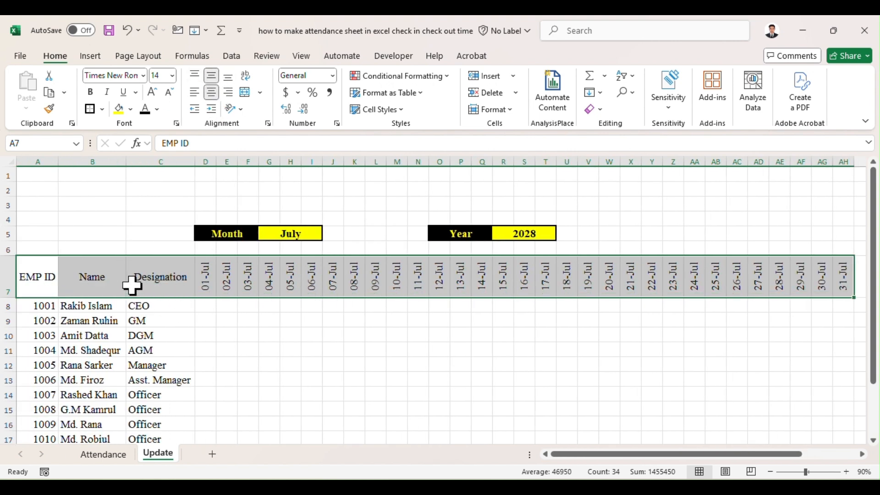
pyautogui.click(91, 92)
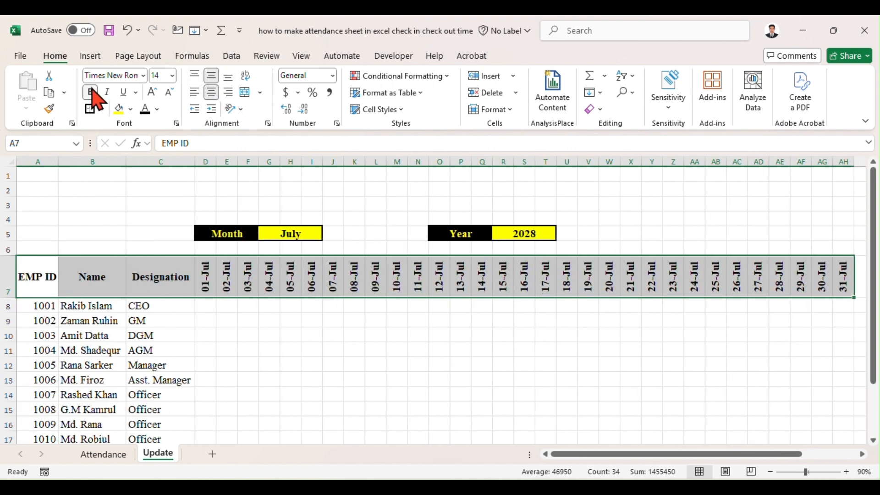
# - Apply all borders to the attendance table A7:AH17 and center its contents horizontally
pyautogui.moveTo(38, 290); pyautogui.dragTo(836, 407)
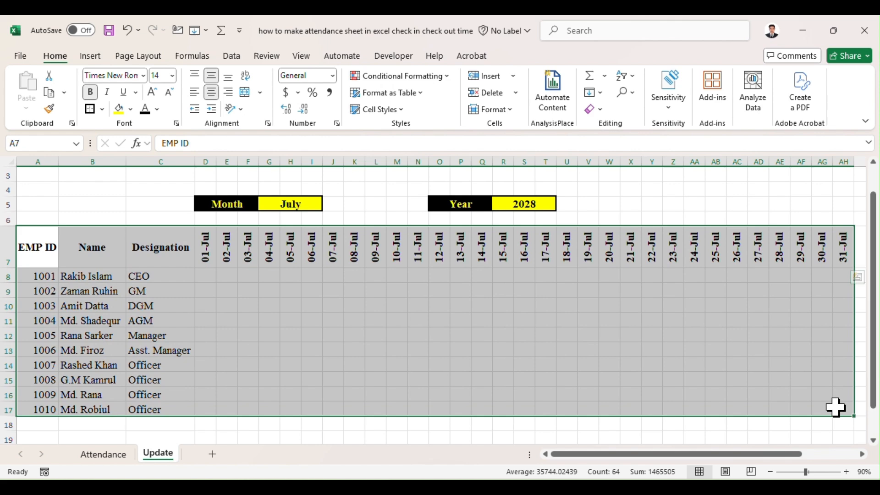
pyautogui.click(103, 109)
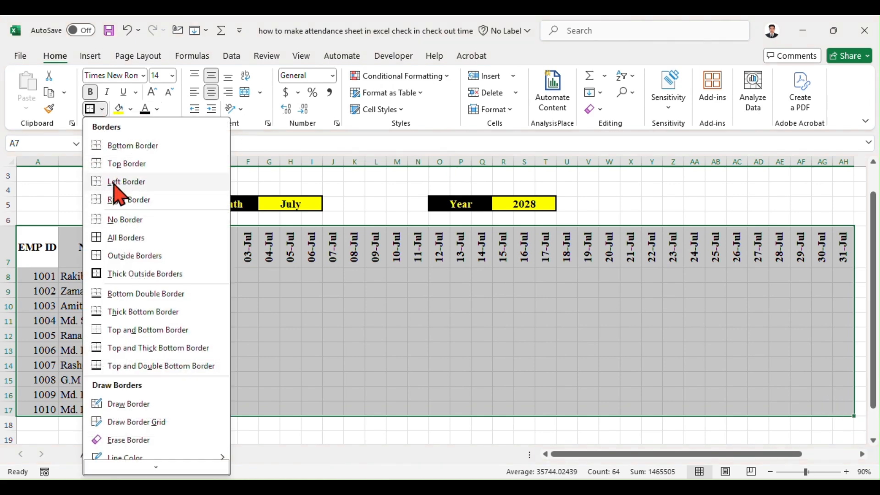
pyautogui.click(115, 237)
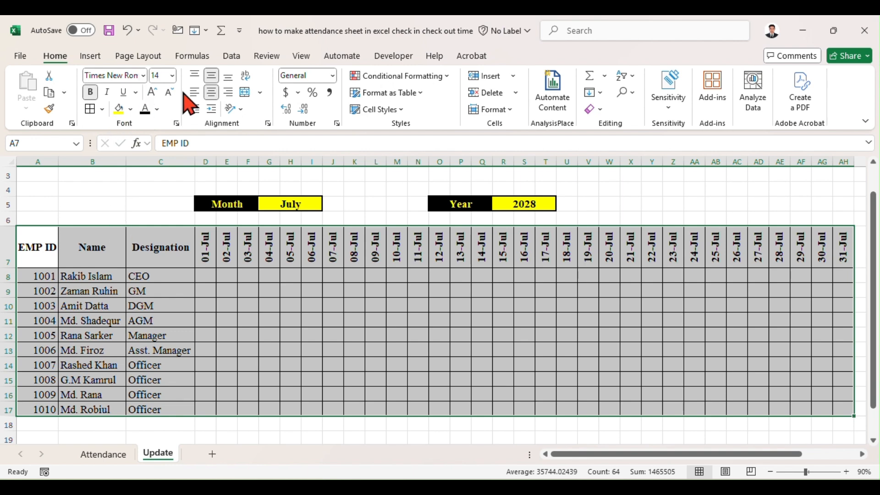
pyautogui.click(211, 92)
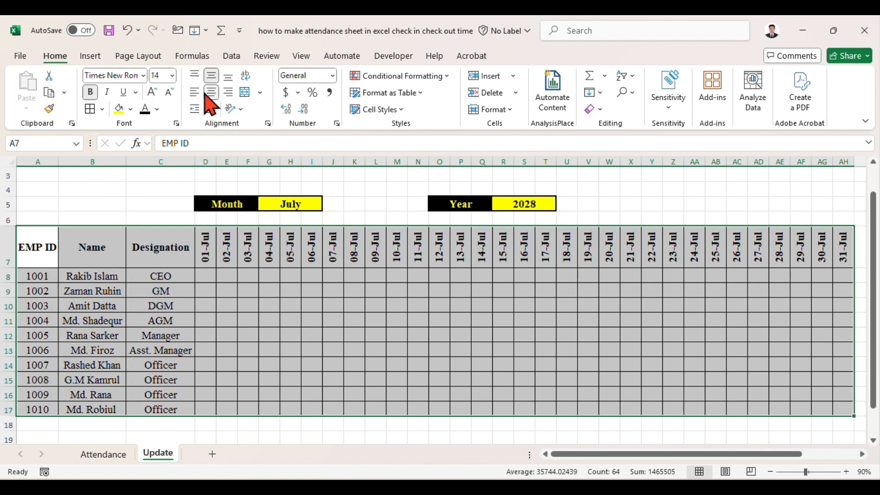
# - Make the employee IDs, names and designations in A8:C17 bold
pyautogui.moveTo(45, 275); pyautogui.dragTo(151, 414)
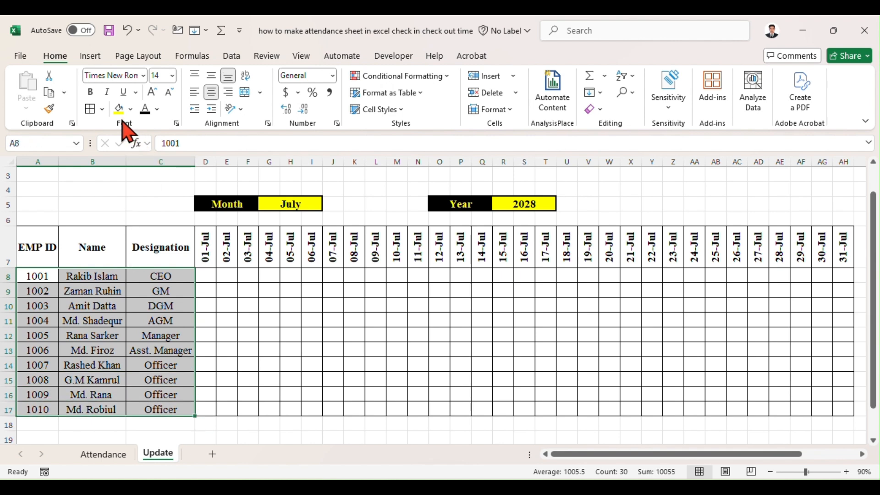
pyautogui.click(91, 93)
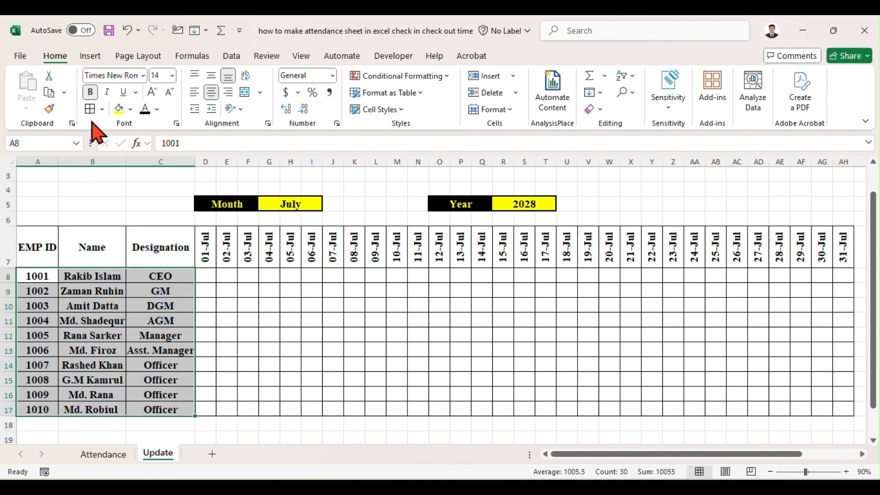
pyautogui.click(386, 306)
# - Copy the Present Count, Total Days and Attendance % headers in AI6:AK6 of the Attendance sheet
pyautogui.moveTo(686, 454); pyautogui.dragTo(717, 457)
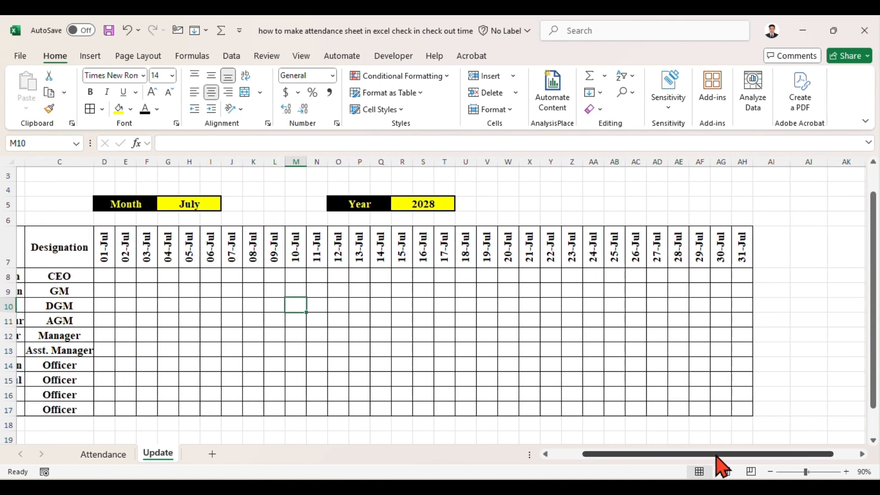
pyautogui.click(112, 456)
pyautogui.click(749, 220)
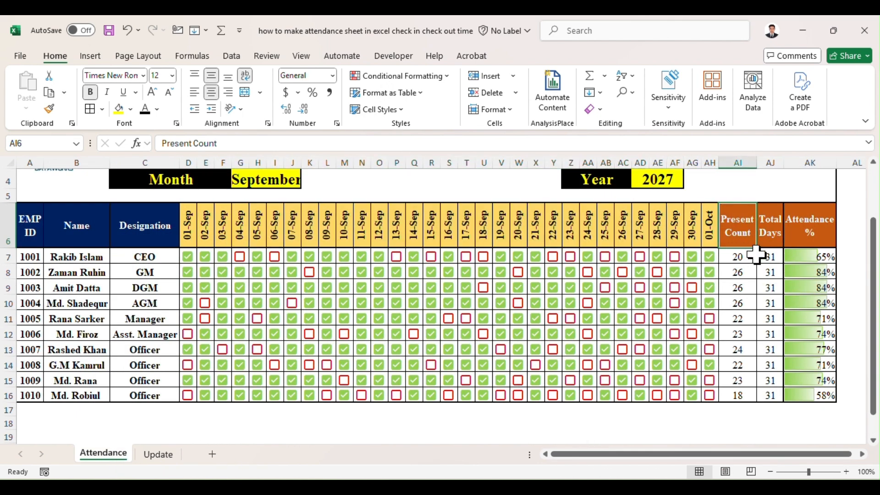
pyautogui.click(773, 230)
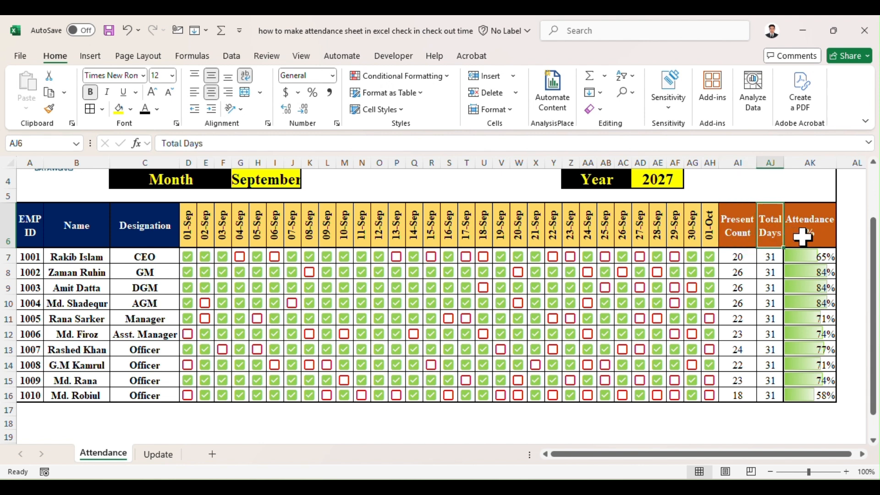
pyautogui.click(811, 231)
pyautogui.moveTo(740, 228); pyautogui.dragTo(800, 229)
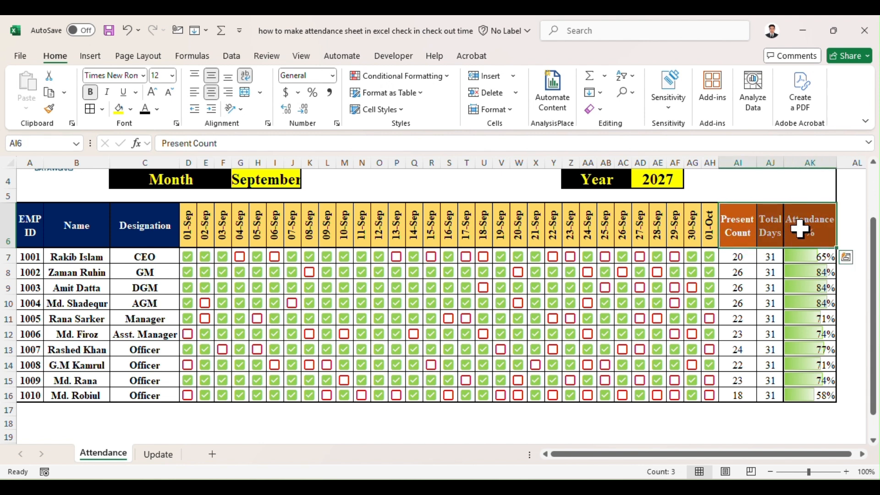
pyautogui.hotkey('shift', 'Left')
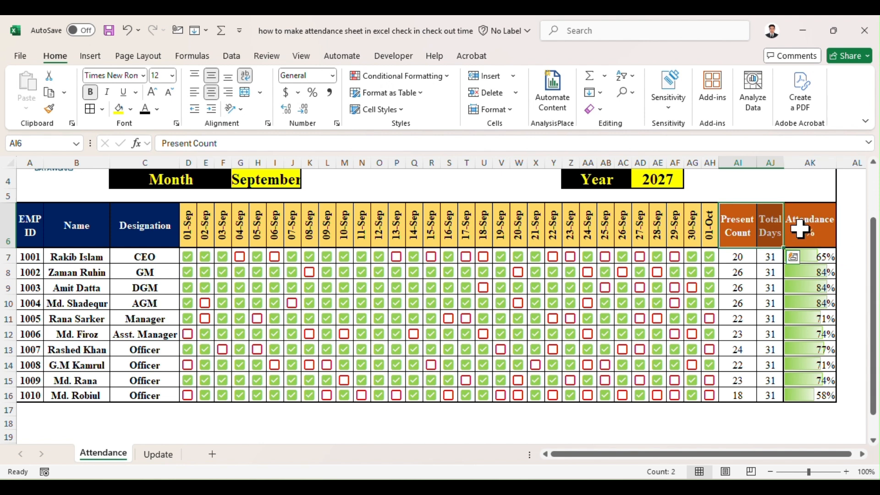
pyautogui.click(797, 229)
pyautogui.moveTo(753, 228); pyautogui.dragTo(819, 228)
pyautogui.hotkey('ctrl', 'c')
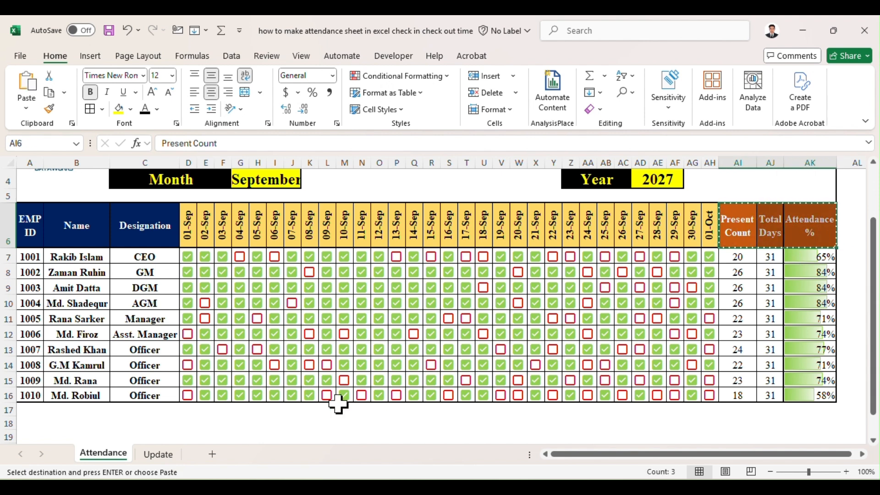
# - Paste the copied summary headers without their source formatting into AI7:AK7 on the Update sheet
pyautogui.click(179, 453)
pyautogui.click(772, 262)
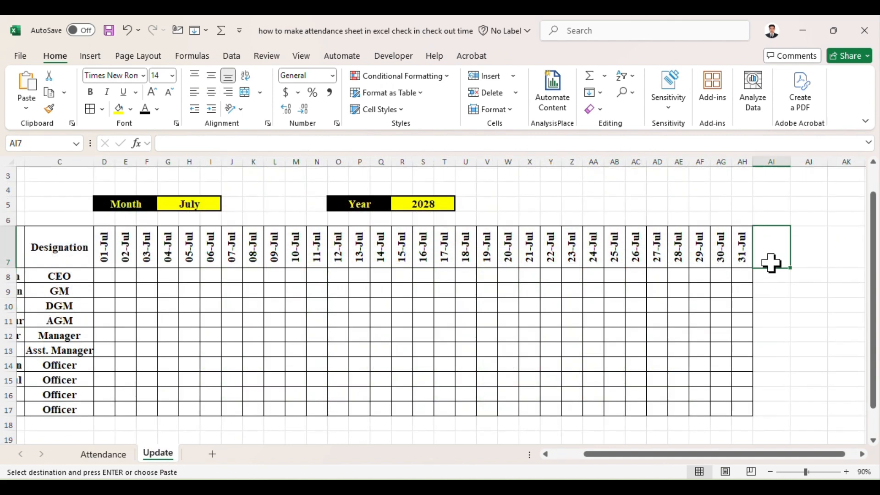
pyautogui.hotkey('ctrl', 'v')
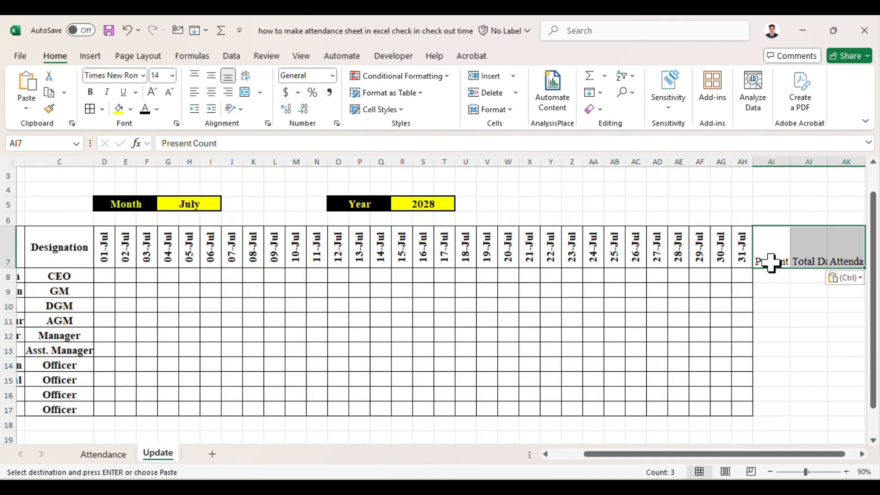
# - Wrap the text in AI7:AK7 and widen column AI so Present fits on one line
pyautogui.click(247, 77)
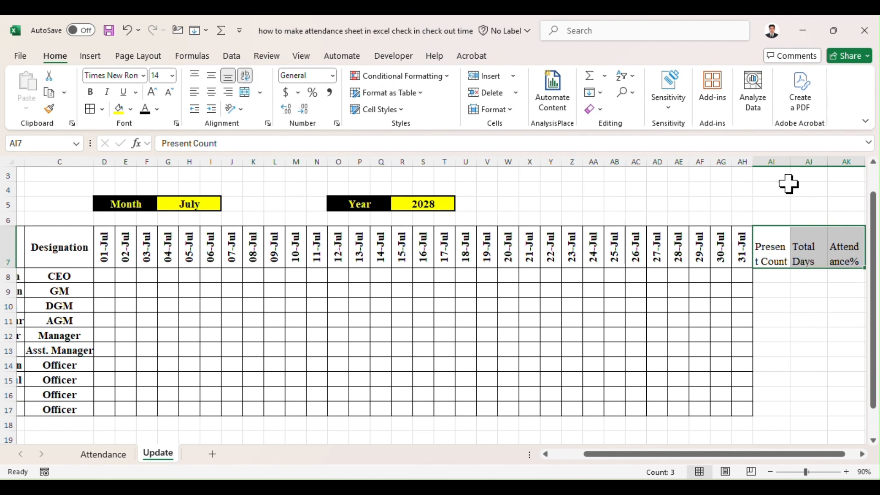
pyautogui.moveTo(787, 166); pyautogui.dragTo(796, 165)
pyautogui.moveTo(815, 455); pyautogui.dragTo(830, 455)
# - Apply all borders to the summary columns AI7:AK17 and center their contents horizontally and vertically
pyautogui.moveTo(730, 249); pyautogui.dragTo(805, 415)
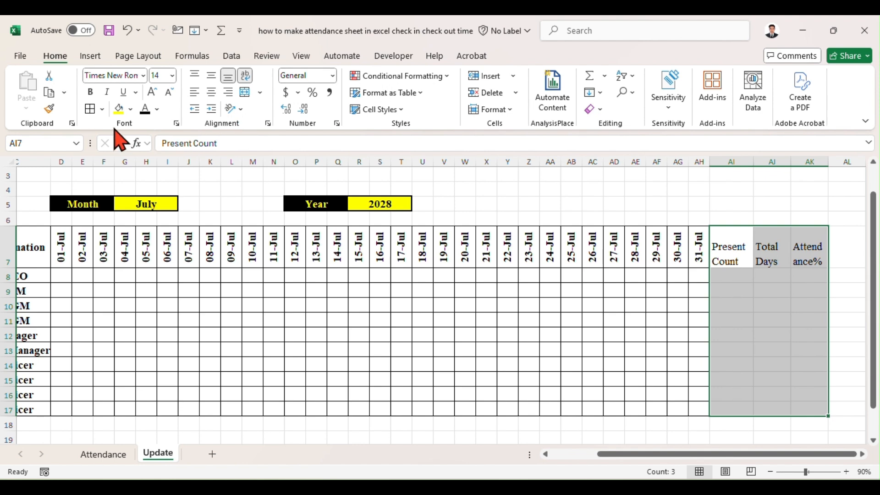
pyautogui.click(90, 109)
pyautogui.click(211, 91)
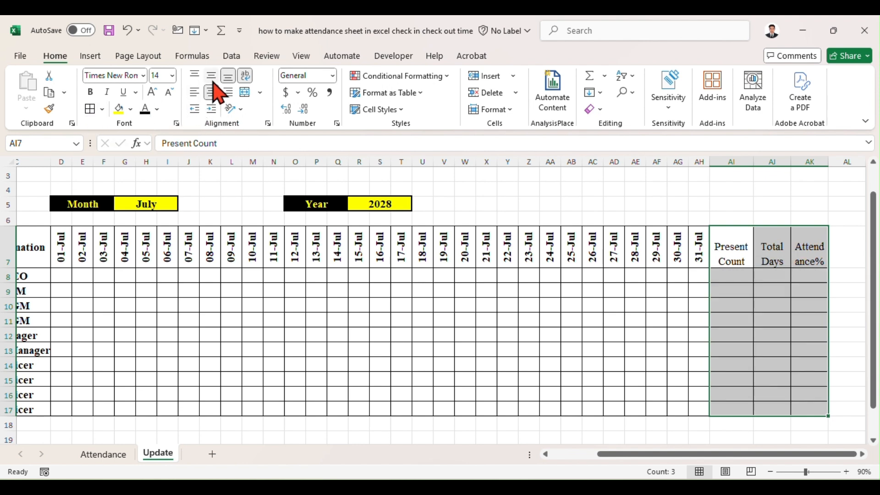
pyautogui.click(211, 76)
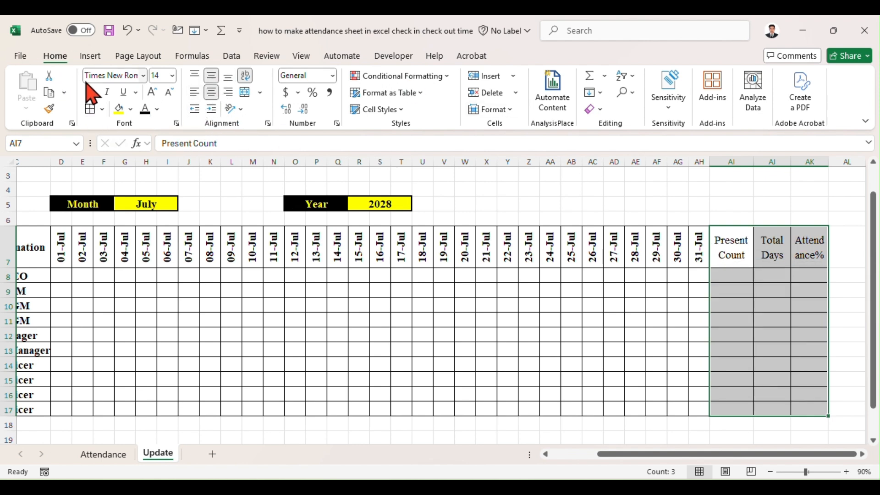
# - Make the summary headers in AI7:AK7 bold
pyautogui.moveTo(747, 253); pyautogui.dragTo(804, 253)
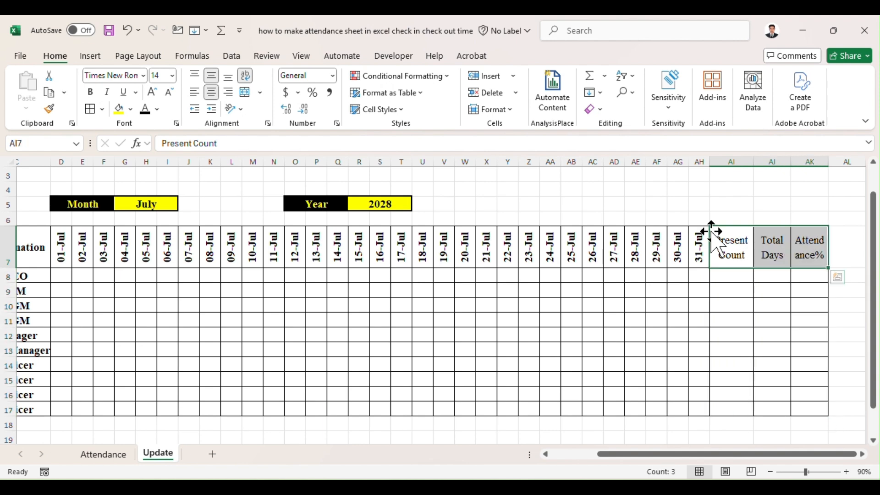
pyautogui.click(92, 94)
pyautogui.moveTo(732, 276); pyautogui.dragTo(804, 412)
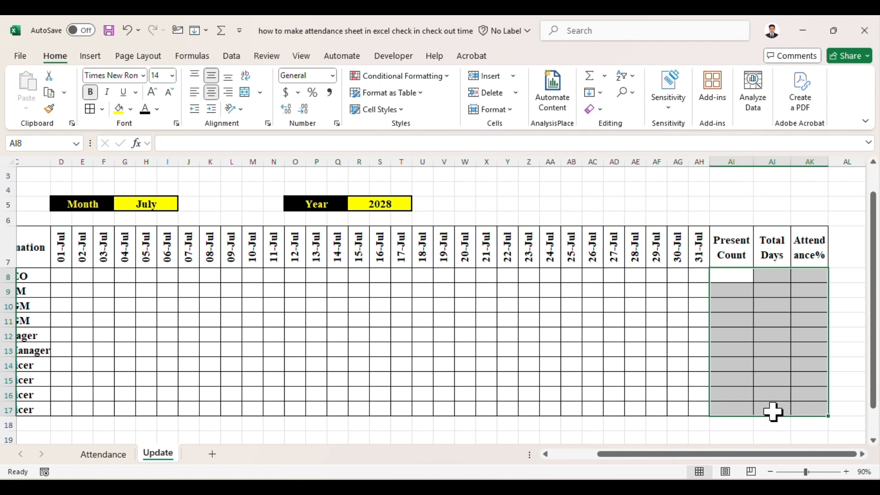
# - Zoom the Update sheet out to 80% and AutoFit all its columns to their contents
pyautogui.moveTo(775, 455); pyautogui.dragTo(713, 454)
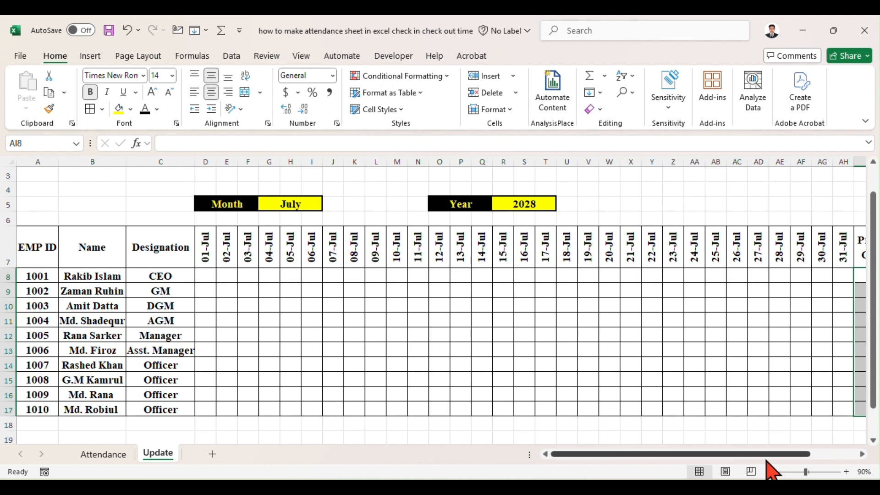
pyautogui.click(771, 473)
pyautogui.click(650, 372)
pyautogui.moveTo(825, 454); pyautogui.dragTo(791, 454)
pyautogui.click(282, 313)
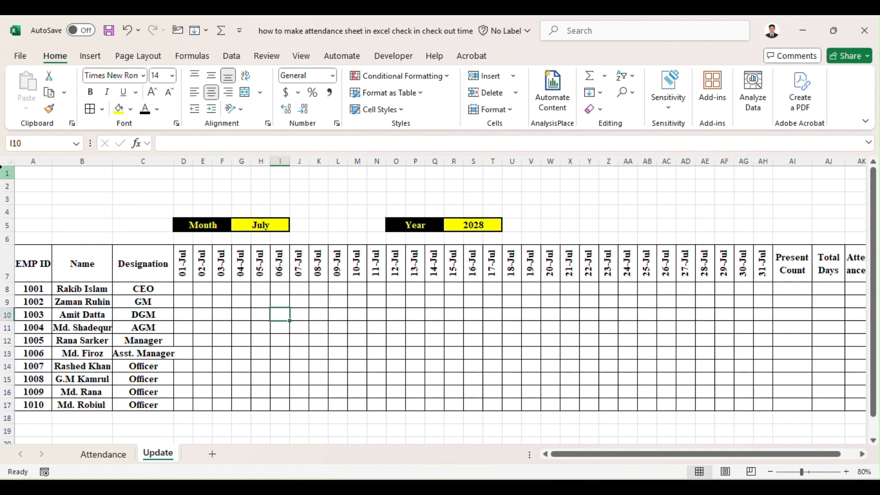
pyautogui.click(8, 160)
pyautogui.doubleClick(112, 161)
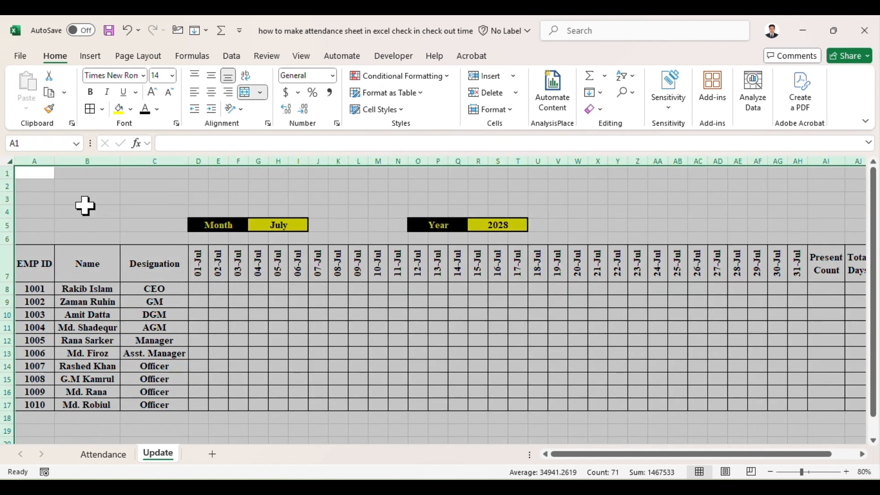
pyautogui.click(131, 313)
# - Fill the date headers D7:AH7 with light gold
pyautogui.moveTo(190, 265); pyautogui.dragTo(792, 275)
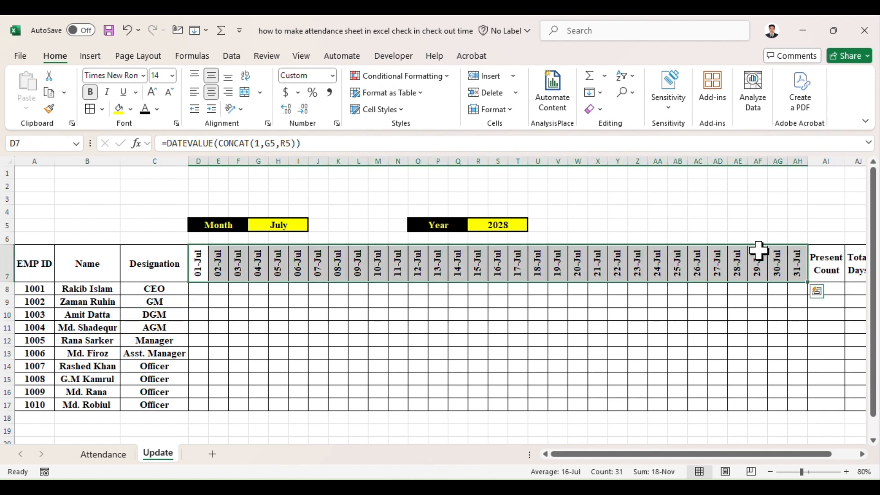
pyautogui.click(131, 108)
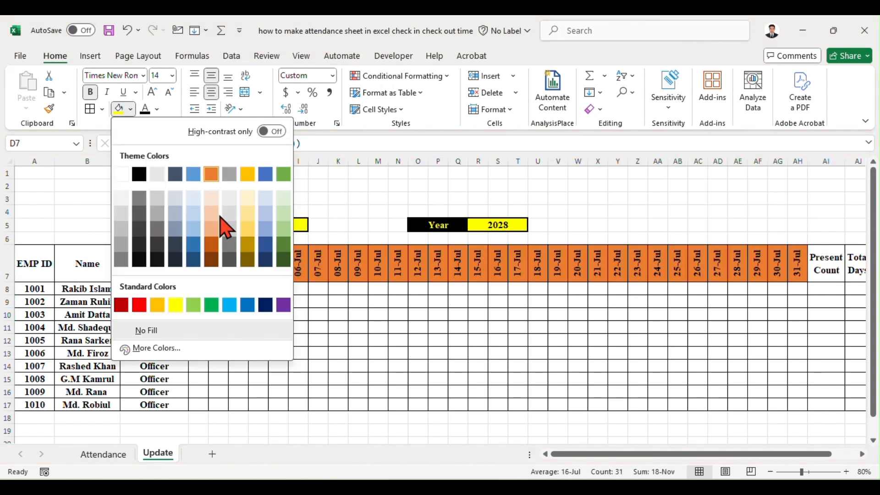
pyautogui.click(250, 233)
# - Fill the EMP ID, Name and Designation headers with dark blue and set their font color to white
pyautogui.moveTo(52, 262); pyautogui.dragTo(153, 263)
pyautogui.click(131, 109)
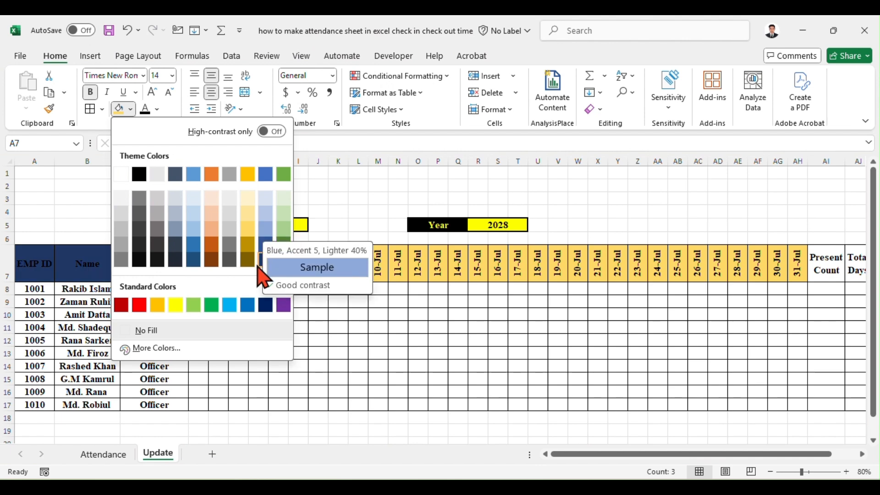
pyautogui.click(265, 305)
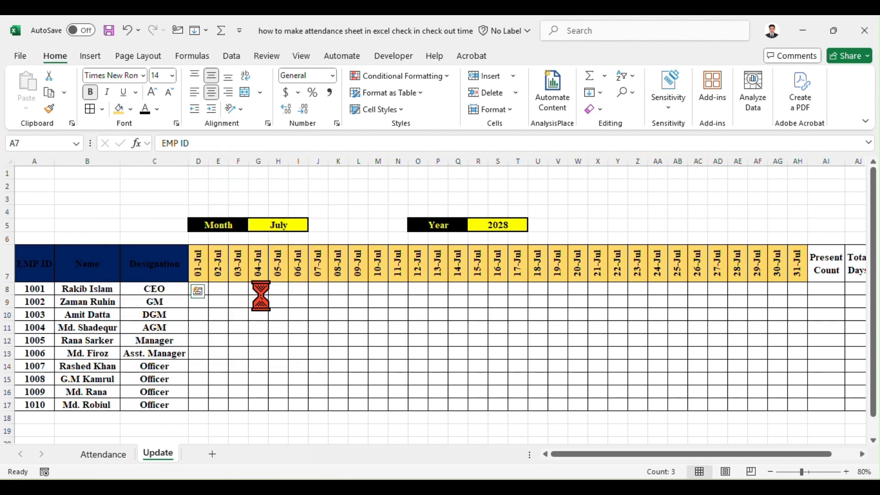
pyautogui.click(157, 109)
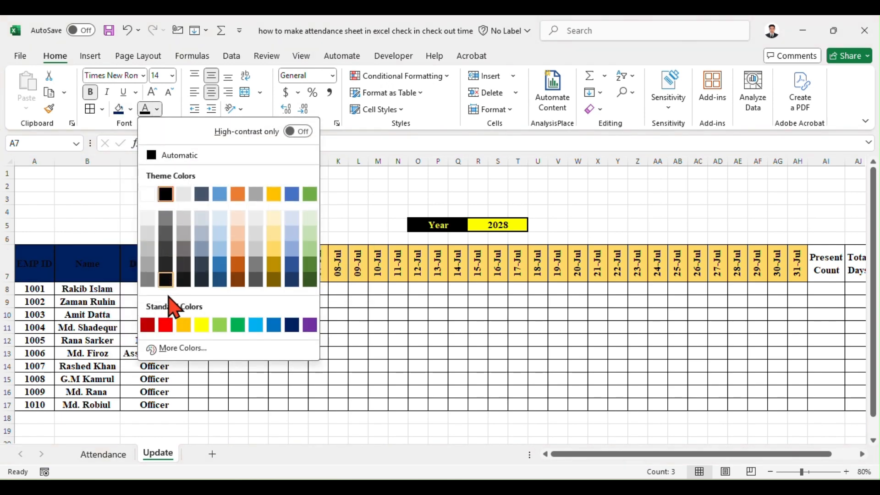
pyautogui.click(148, 194)
# - Fill the Present Count, Total Days and Attendance% headers in AI7:AK7 with dark orange
pyautogui.moveTo(599, 454); pyautogui.dragTo(625, 466)
pyautogui.moveTo(752, 265); pyautogui.dragTo(811, 270)
pyautogui.click(132, 110)
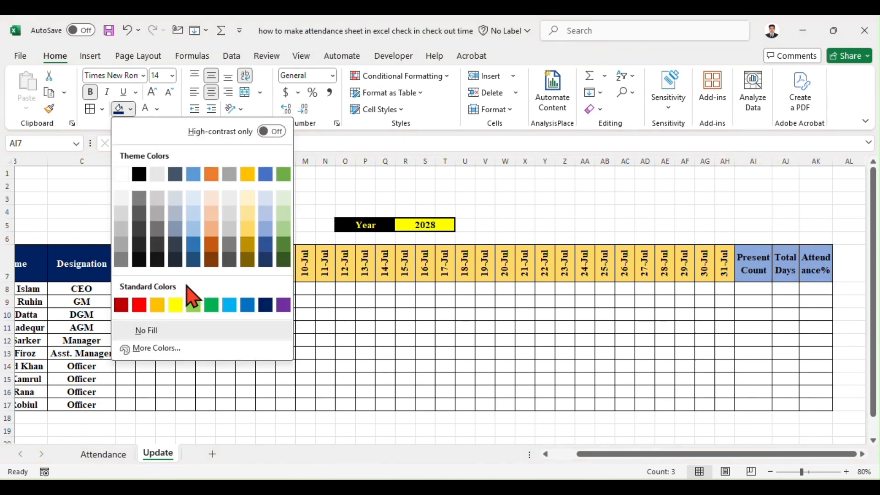
pyautogui.click(211, 245)
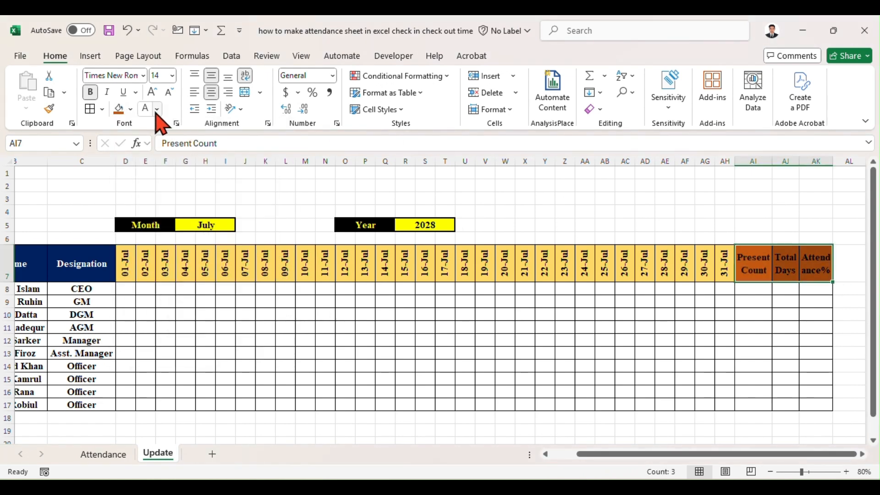
pyautogui.click(647, 211)
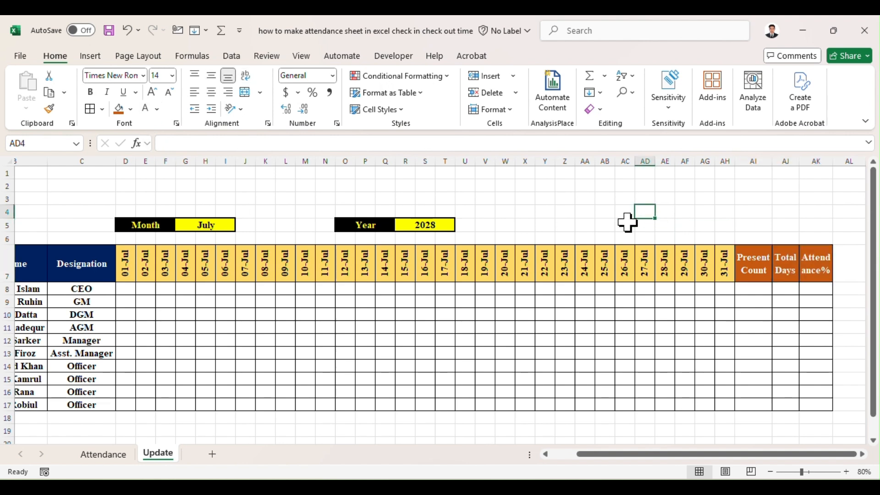
# - Merge and center the range A1:AK2 above the attendance table
pyautogui.moveTo(672, 455); pyautogui.dragTo(648, 455)
pyautogui.moveTo(33, 171); pyautogui.dragTo(790, 184)
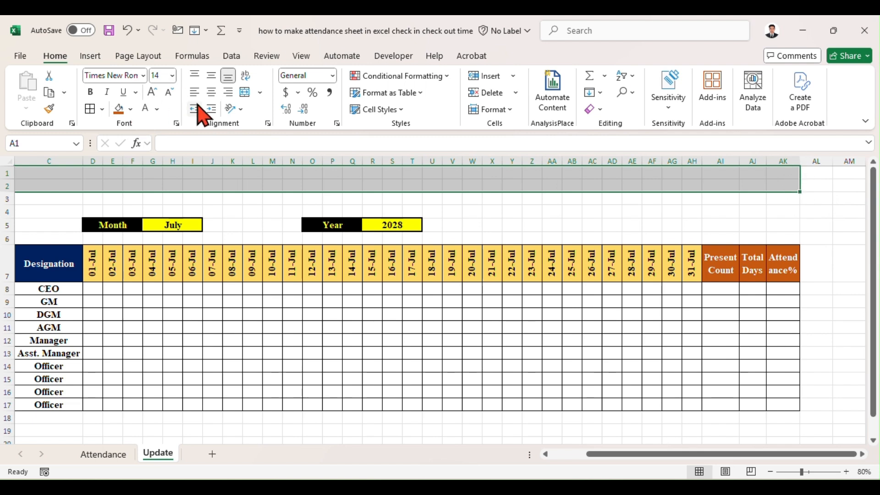
pyautogui.click(260, 92)
pyautogui.click(271, 109)
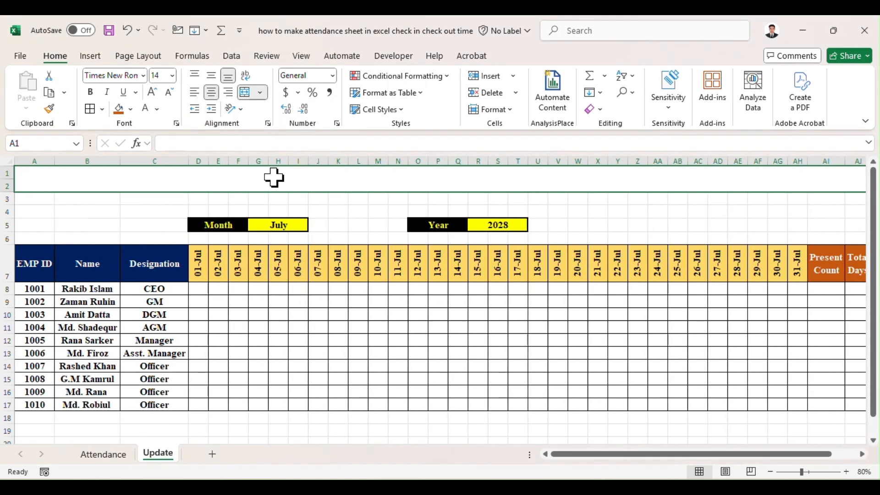
# - Enter the title Learning DataWorks Limited in the merged cell A1
pyautogui.doubleClick(276, 181)
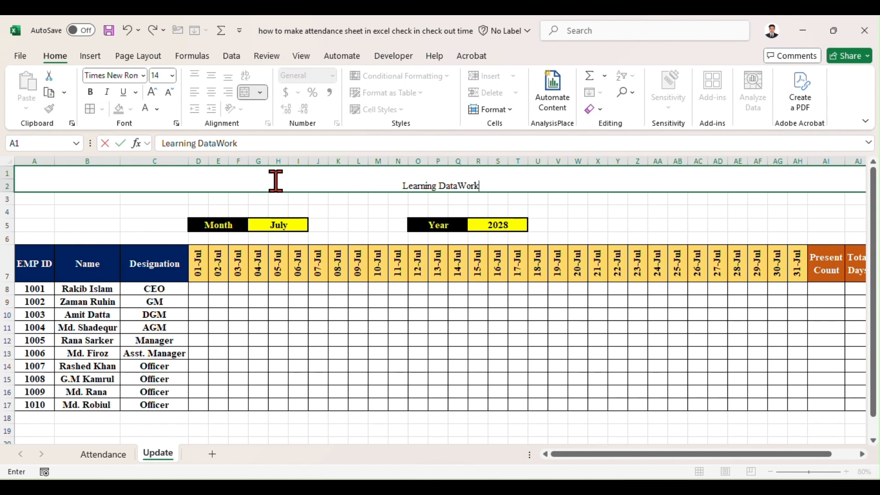
pyautogui.write('Limited')
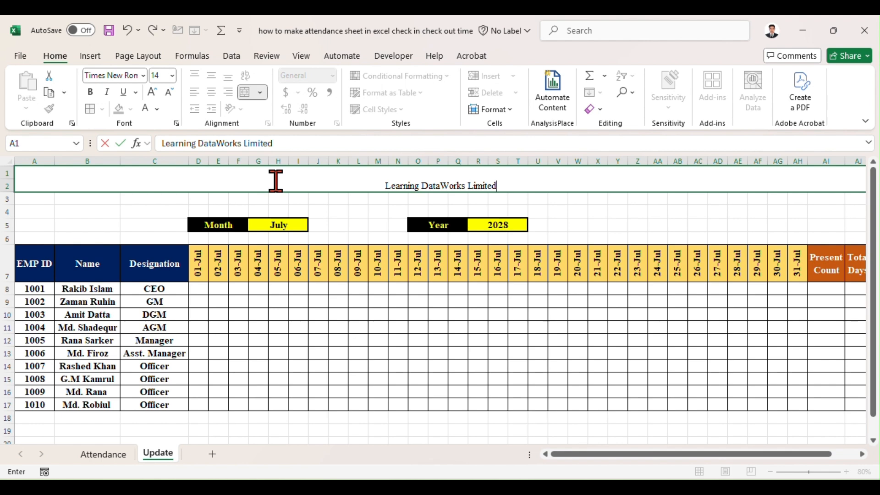
pyautogui.hotkey('ctrl', 'Return')
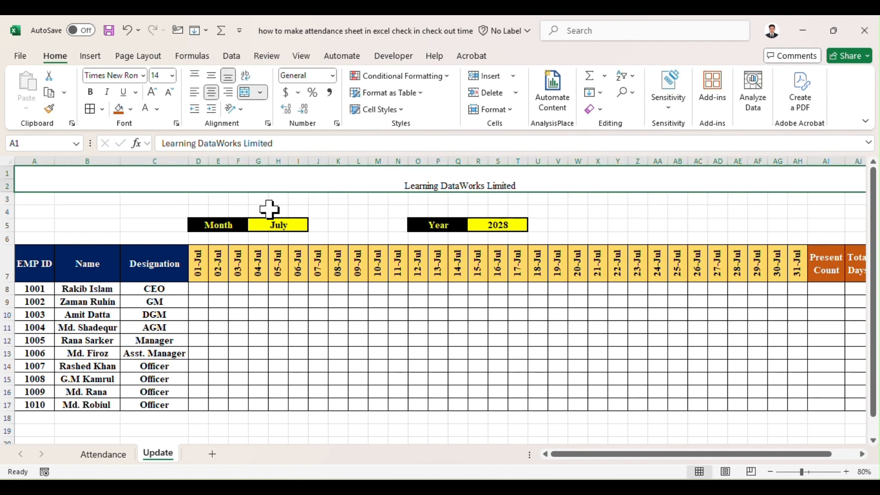
# - Make the company title in A1 bold and set its font size to 26
pyautogui.click(90, 92)
pyautogui.click(173, 75)
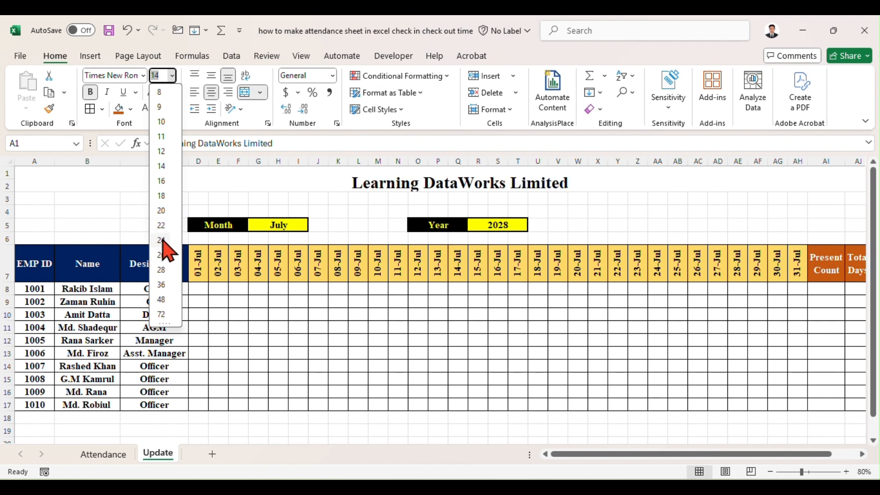
pyautogui.click(163, 255)
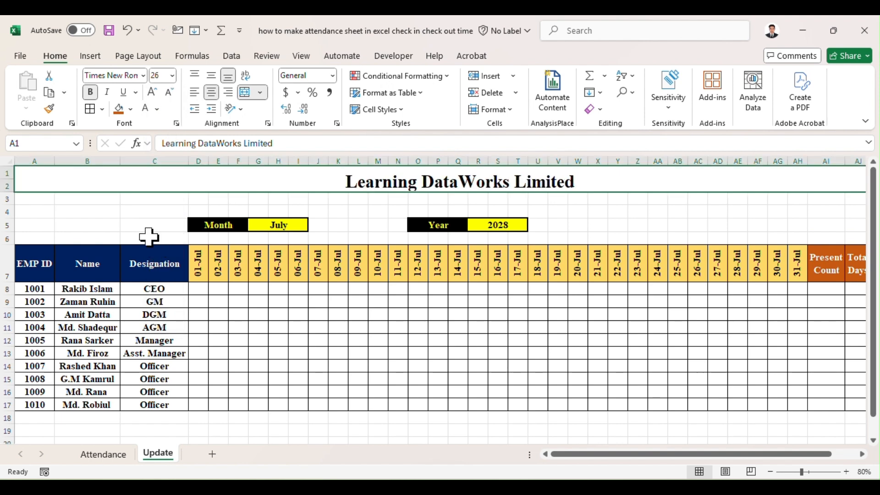
# - Color the company title in A1 dark blue and align it vertically to the middle
pyautogui.click(131, 109)
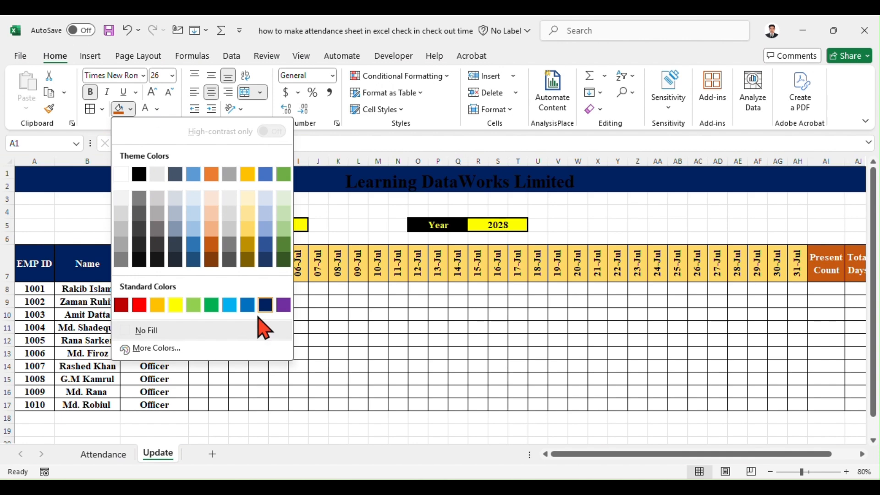
pyautogui.click(157, 109)
pyautogui.click(292, 325)
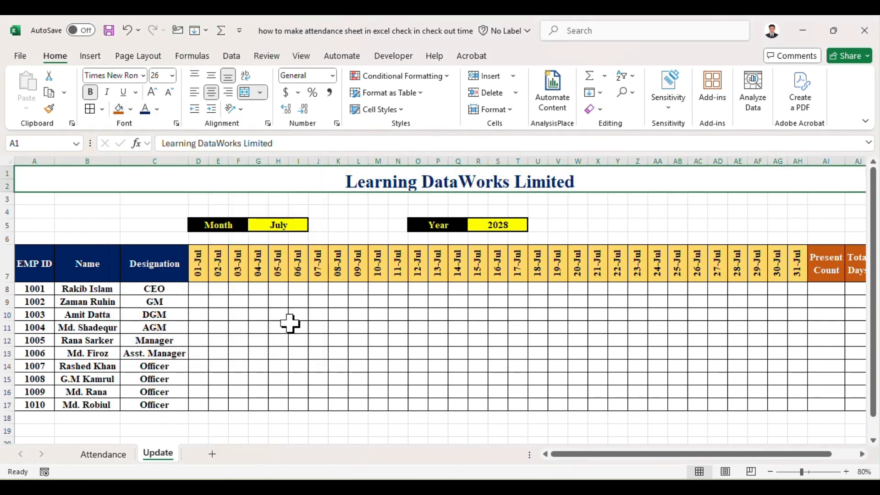
pyautogui.click(211, 75)
pyautogui.click(341, 261)
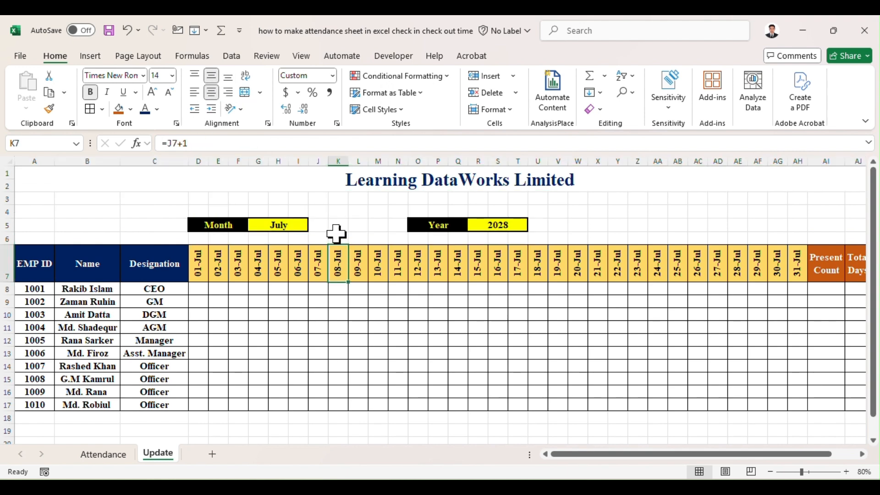
# - Merge and center the range A3:AK4 and enter the heading Employee Attendance Sheet in it
pyautogui.moveTo(39, 196); pyautogui.dragTo(789, 211)
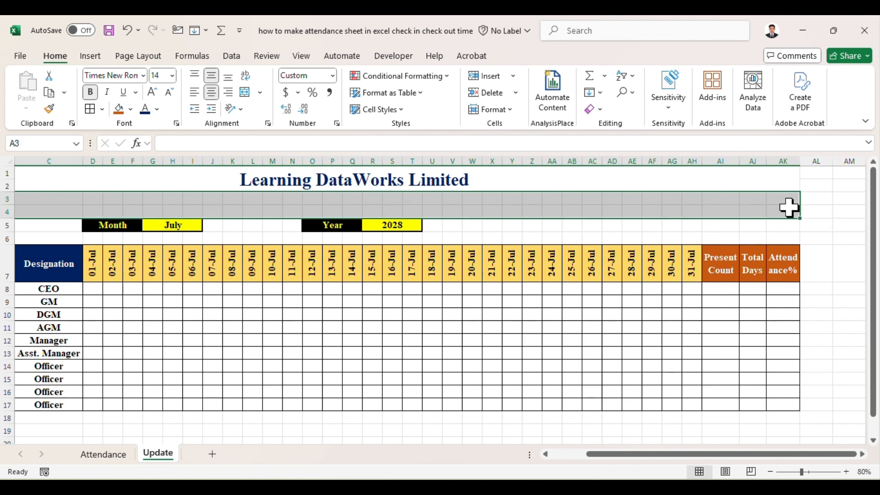
pyautogui.click(260, 93)
pyautogui.click(288, 112)
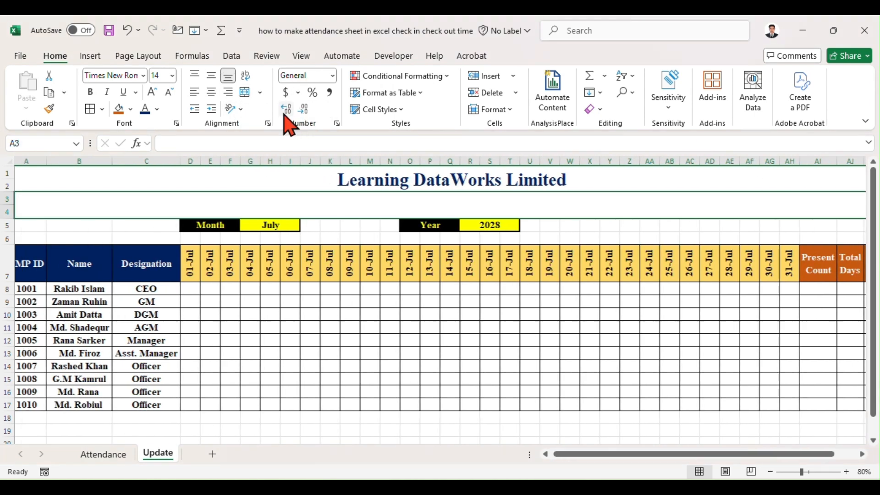
pyautogui.doubleClick(369, 204)
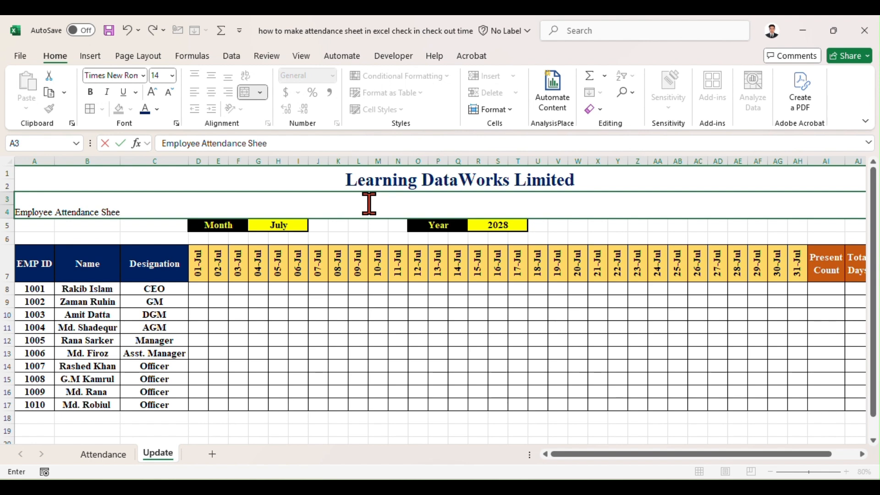
pyautogui.hotkey('ctrl', 'Return')
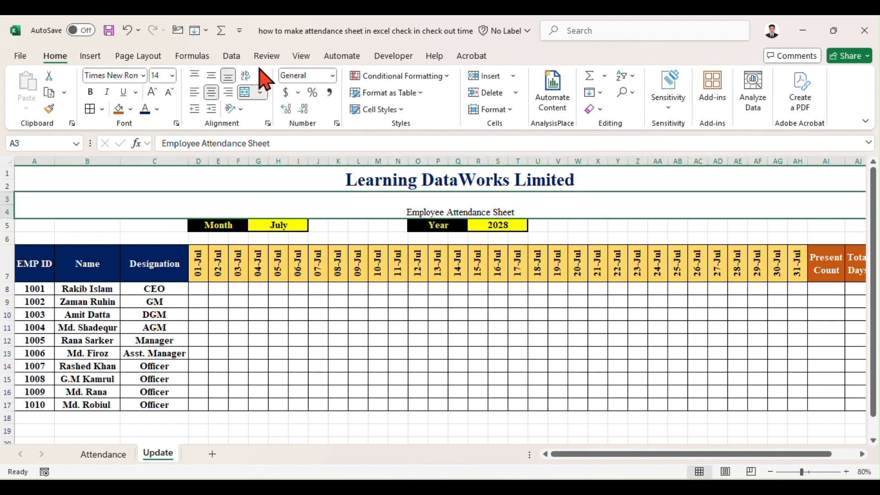
# - Format the Employee Attendance Sheet heading in A3 as middle-aligned, bold, dark orange text
pyautogui.click(211, 75)
pyautogui.click(90, 92)
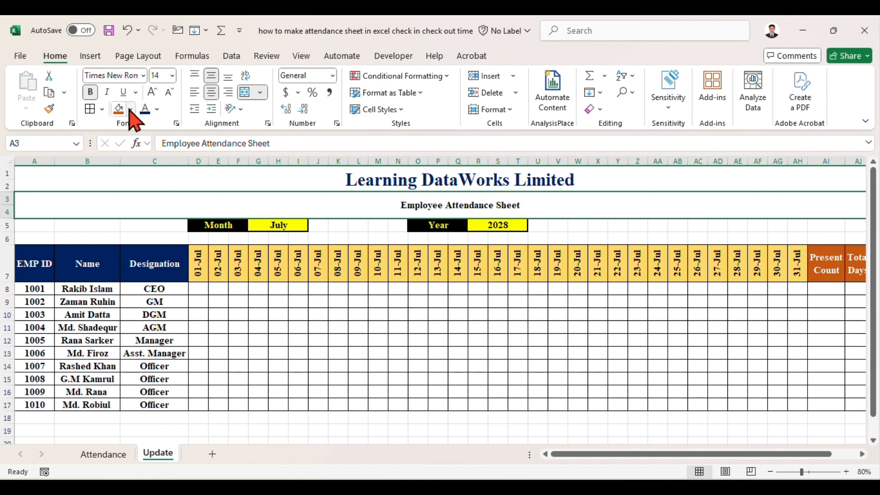
pyautogui.click(157, 110)
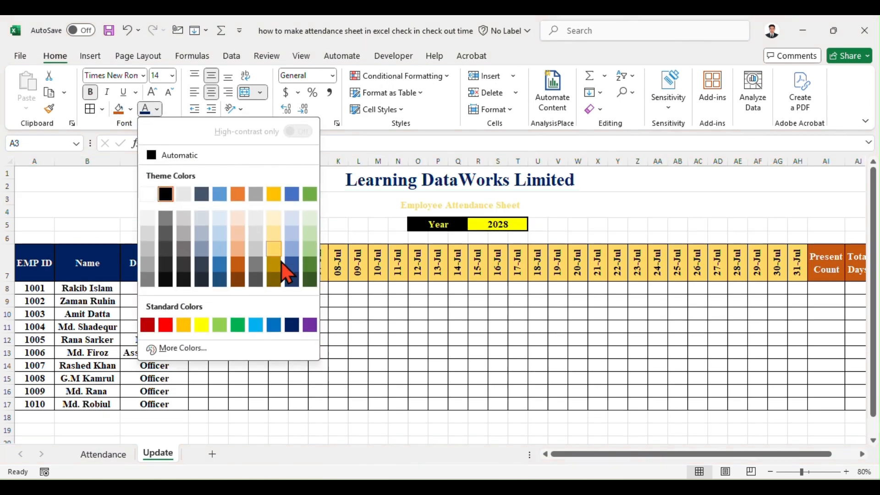
pyautogui.click(240, 273)
# - Enlarge the Employee Attendance Sheet heading in A3 to font size 28
pyautogui.click(152, 92)
pyautogui.click(153, 92)
pyautogui.click(152, 92)
pyautogui.click(152, 92)
pyautogui.click(153, 93)
pyautogui.click(153, 93)
pyautogui.click(153, 92)
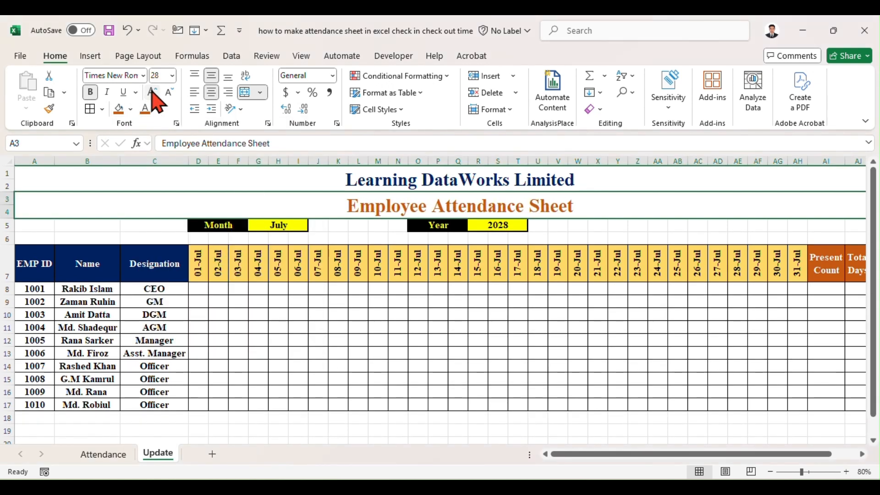
# - Make row 5 taller and align its Month and Year cells vertically to the middle
pyautogui.click(220, 220)
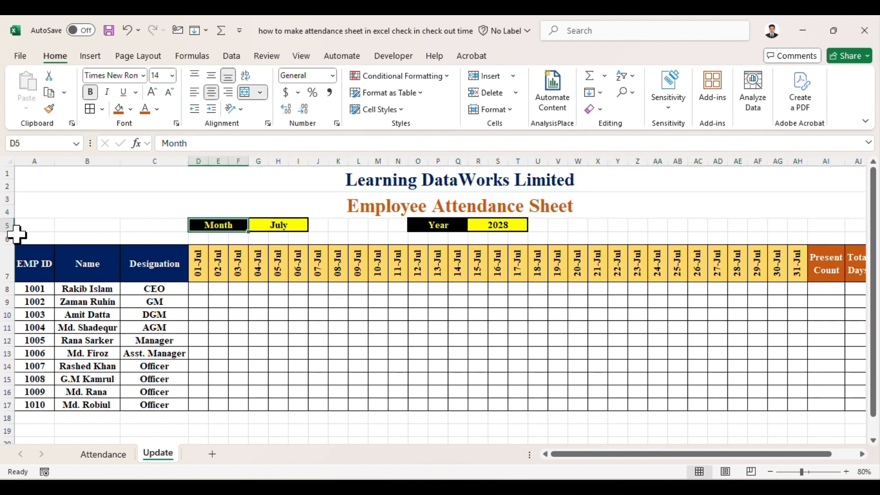
pyautogui.moveTo(12, 233); pyautogui.dragTo(11, 241)
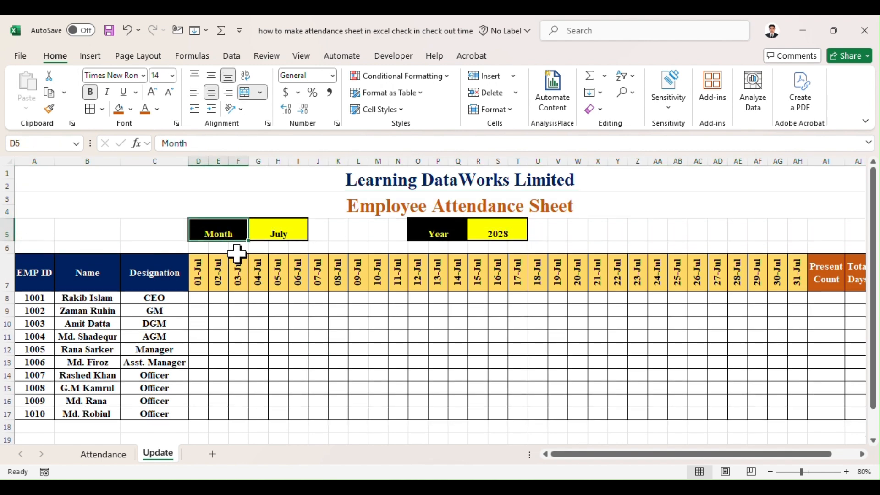
pyautogui.moveTo(216, 235); pyautogui.dragTo(521, 250)
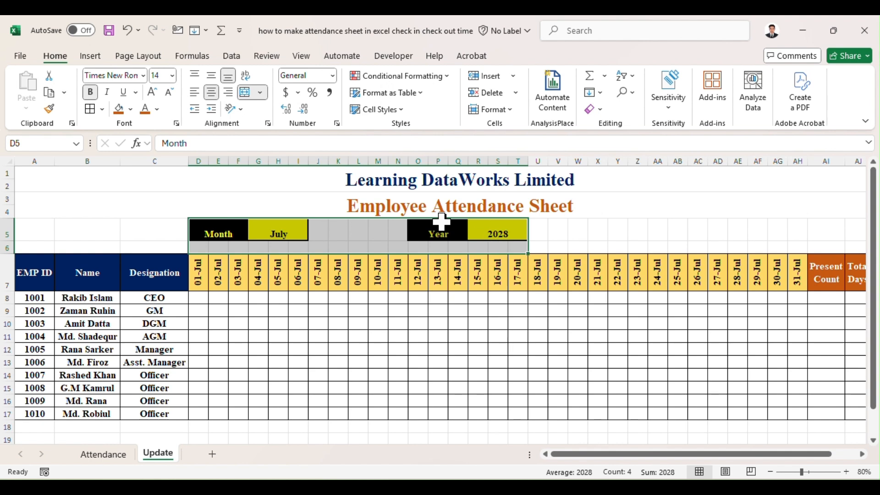
pyautogui.click(213, 76)
# - Increase the font size of the Month and Year cells in D5:T5 to 18
pyautogui.moveTo(216, 234); pyautogui.dragTo(516, 233)
pyautogui.click(152, 93)
pyautogui.click(152, 92)
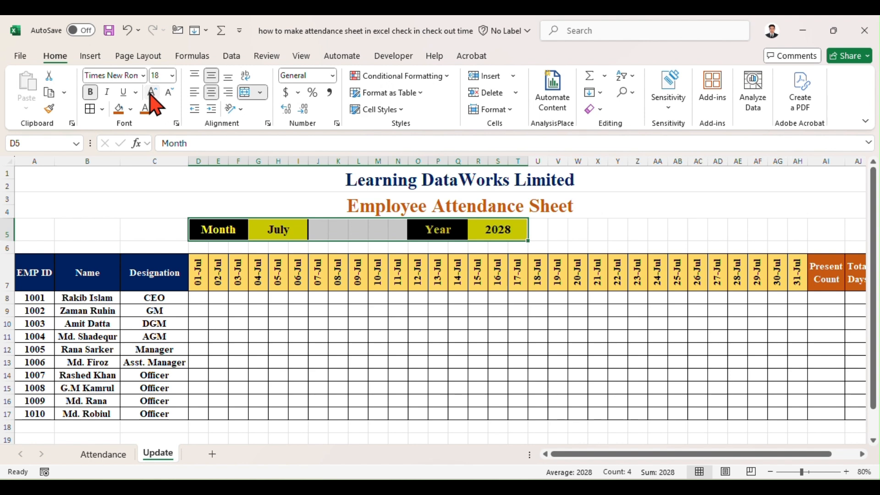
pyautogui.click(458, 324)
# - Move the Year label and its value cell from O5:T5 to the range starting at Y5
pyautogui.moveTo(433, 237); pyautogui.dragTo(478, 235)
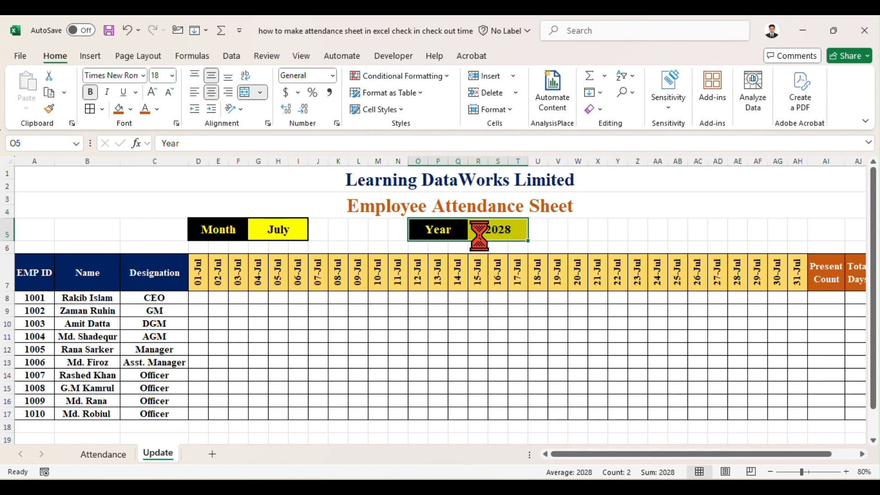
pyautogui.hotkey('ctrl', 'c')
pyautogui.click(616, 229)
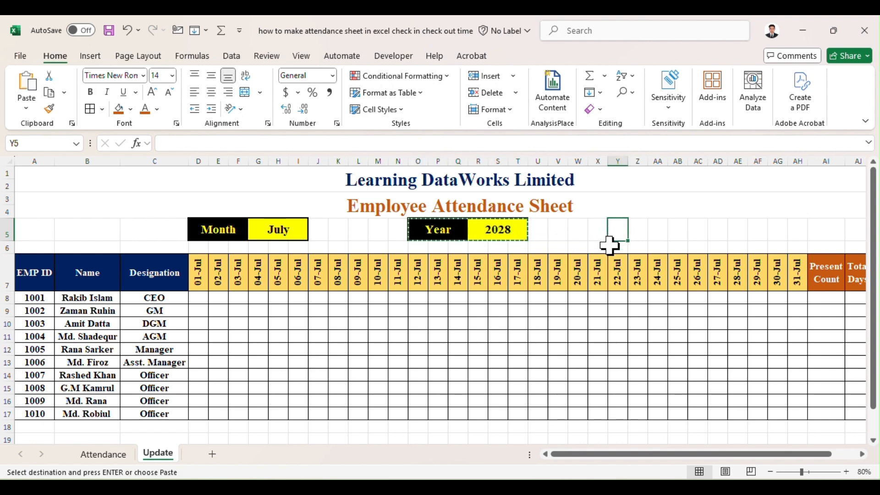
pyautogui.press('Return')
pyautogui.click(559, 295)
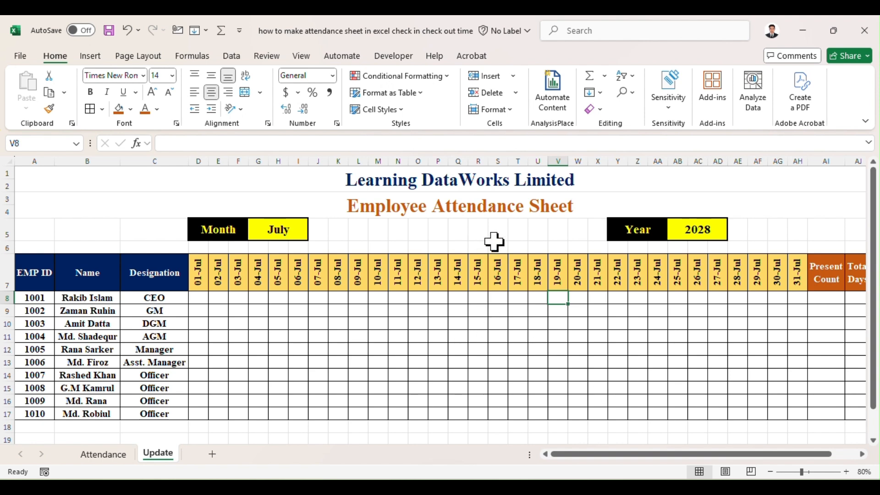
# - Hide the gridlines on the Update sheet
pyautogui.click(798, 229)
pyautogui.click(302, 56)
pyautogui.click(384, 93)
pyautogui.click(499, 362)
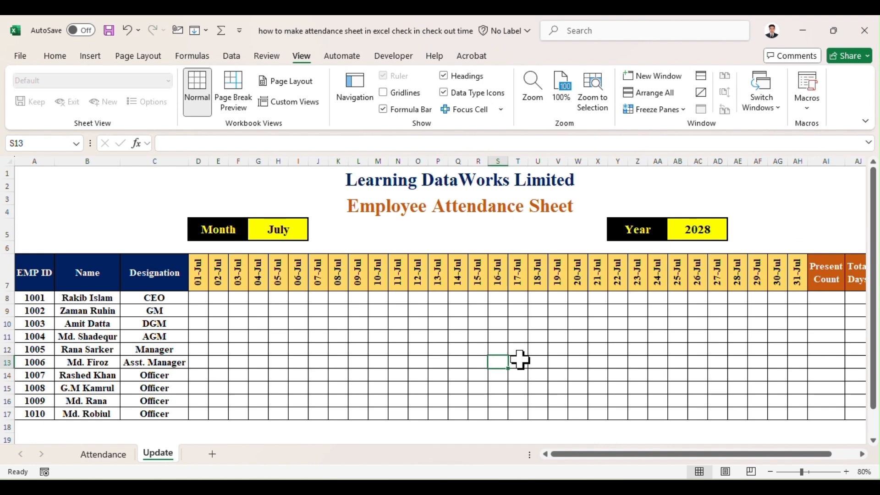
# - Insert checkboxes in D8:R17 for all employees on the dates 01-Jul to 15-Jul, working at 100% zoom
pyautogui.moveTo(774, 453); pyautogui.dragTo(660, 453)
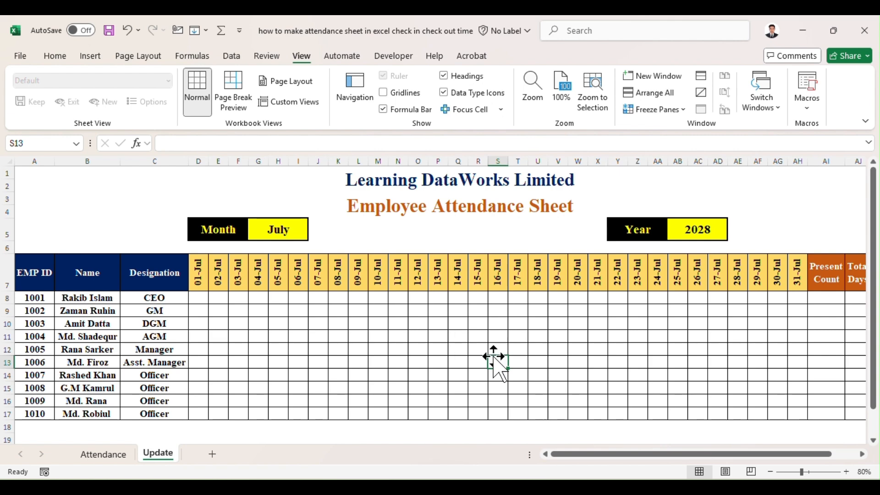
pyautogui.click(846, 472)
pyautogui.click(846, 472)
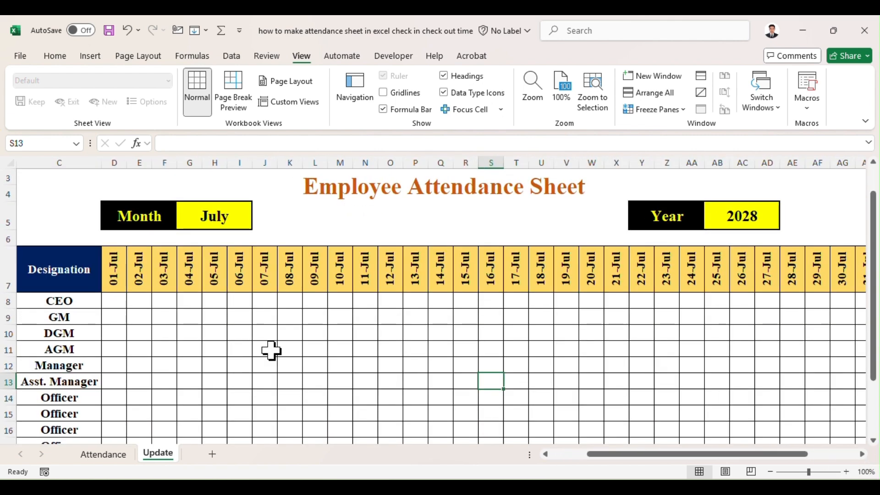
pyautogui.hscroll(-3, 236, 356)
pyautogui.scroll(-2, 236, 357)
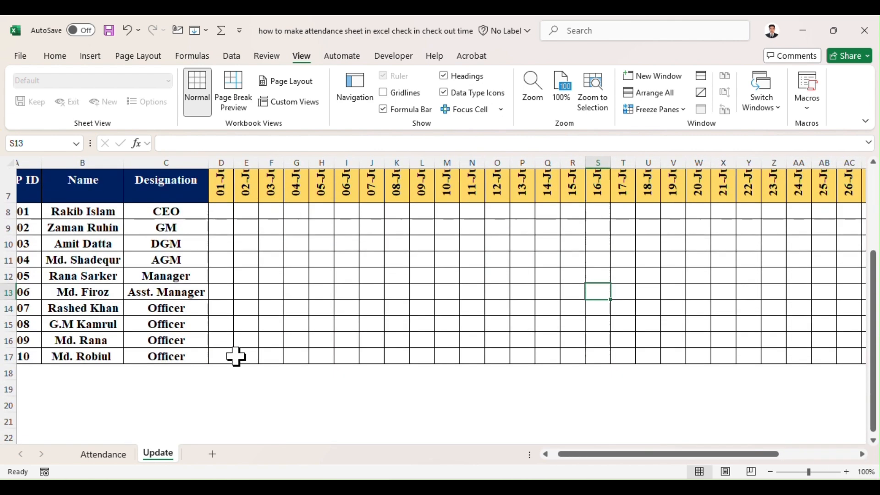
pyautogui.scroll(1, 236, 357)
pyautogui.scroll(1, 236, 357)
pyautogui.moveTo(233, 248); pyautogui.dragTo(566, 387)
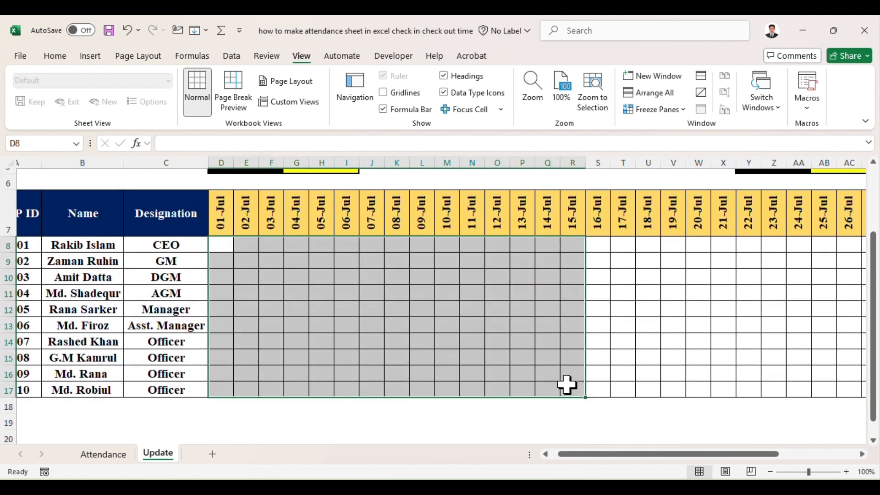
pyautogui.click(91, 57)
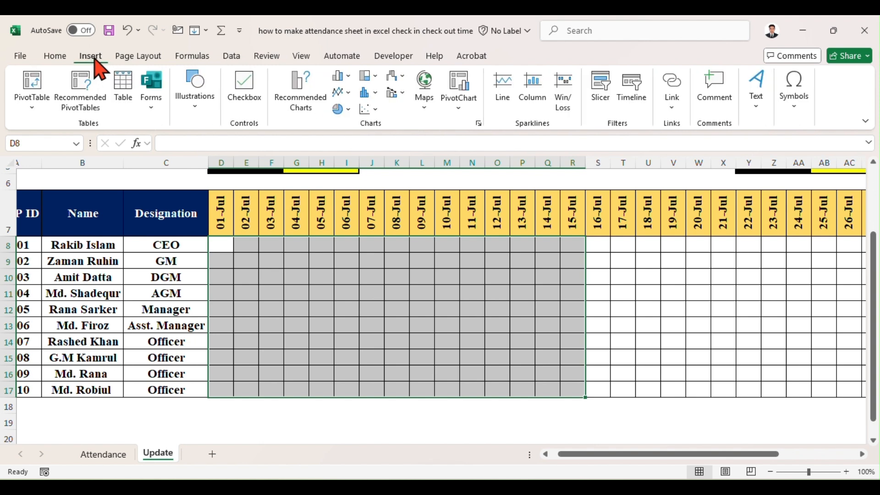
pyautogui.click(248, 98)
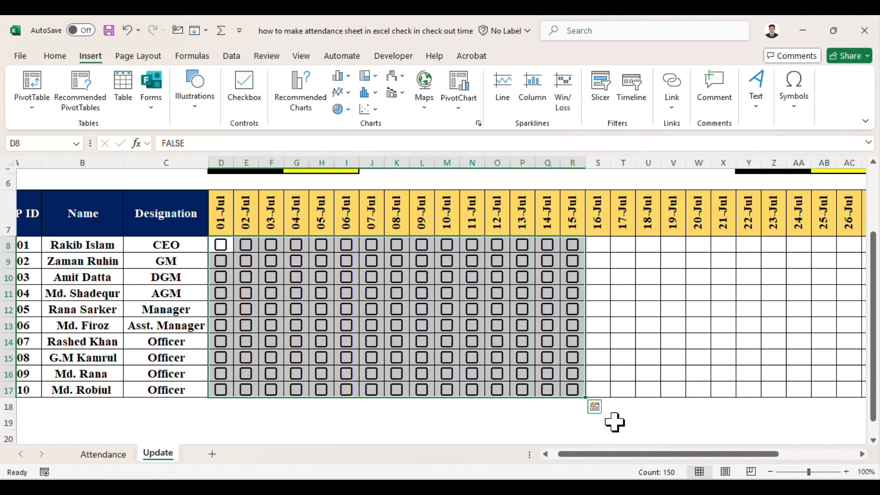
pyautogui.moveTo(622, 455); pyautogui.dragTo(659, 468)
pyautogui.click(598, 356)
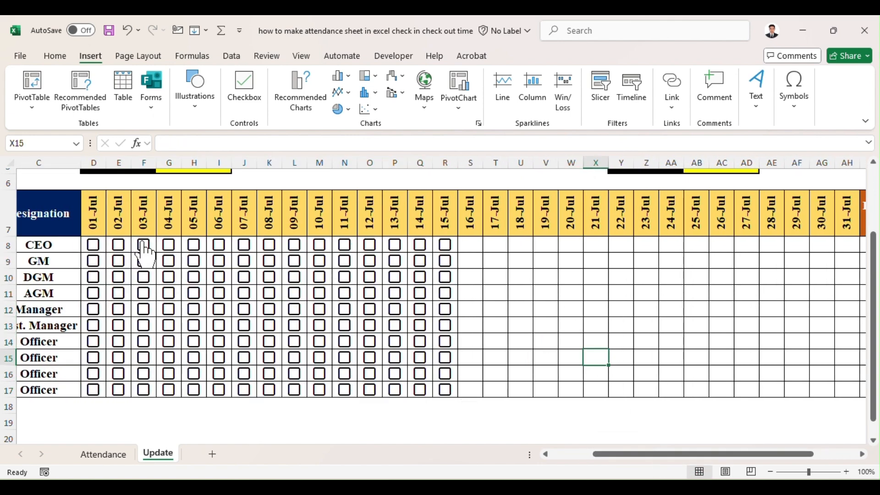
# - Start a conditional formatting rule on D8:AH17 that formats only cells whose value is equal to True
pyautogui.moveTo(648, 465); pyautogui.dragTo(587, 455)
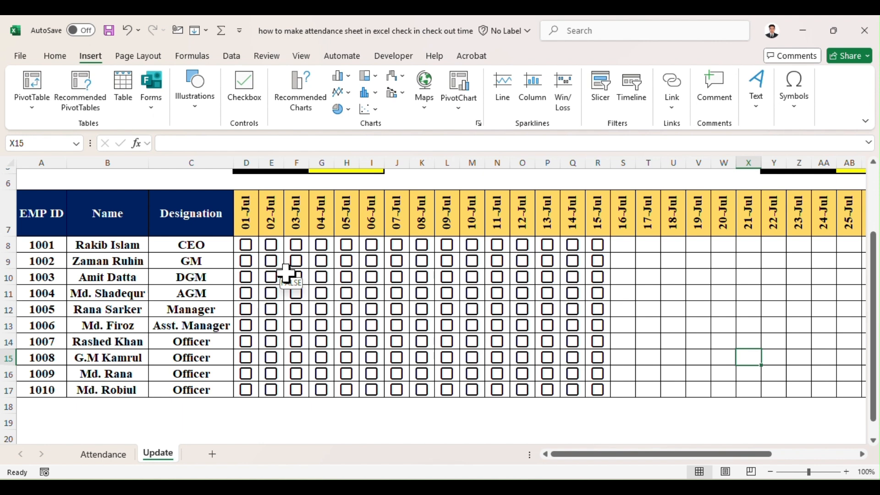
pyautogui.click(251, 222)
pyautogui.moveTo(246, 245); pyautogui.dragTo(266, 258)
pyautogui.hotkey('shift', 'Down')
pyautogui.hotkey('shift', 'Down')
pyautogui.hotkey('shift', 'Down')
pyautogui.hotkey('shift', 'Down')
pyautogui.hotkey('shift', 'Down')
pyautogui.hotkey('shift', 'Down')
pyautogui.hotkey('shift', 'Down')
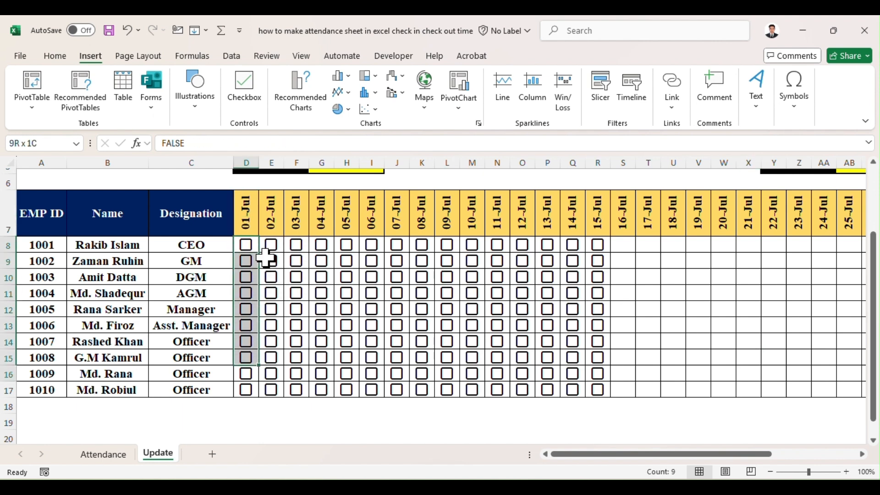
pyautogui.hotkey('shift', 'Right')
pyautogui.hotkey('shift', 'Right')
pyautogui.hotkey('shift', 'Right')
pyautogui.hotkey('shift', 'Right')
pyautogui.hotkey('shift', 'Right')
pyautogui.hotkey('shift', 'Right')
pyautogui.hotkey('shift', 'Right')
pyautogui.hotkey('shift', 'Right')
pyautogui.hotkey('shift', 'Right')
pyautogui.hotkey('shift', 'Right')
pyautogui.hotkey('shift', 'Right')
pyautogui.hotkey('shift', 'Right')
pyautogui.hotkey('shift', 'Right')
pyautogui.hotkey('shift', 'Right')
pyautogui.hotkey('shift', 'Right')
pyautogui.hotkey('shift', 'Right')
pyautogui.hotkey('shift', 'Right')
pyautogui.hotkey('shift', 'Right')
pyautogui.hotkey('shift', 'Right')
pyautogui.hotkey('shift', 'Right')
pyautogui.hotkey('shift', 'Right')
pyautogui.hotkey('shift', 'Right')
pyautogui.hotkey('shift', 'Right')
pyautogui.hotkey('shift', 'Right')
pyautogui.hotkey('shift', 'Right')
pyautogui.hotkey('shift', 'Right')
pyautogui.hotkey('shift', 'Right')
pyautogui.hotkey('shift', 'Right')
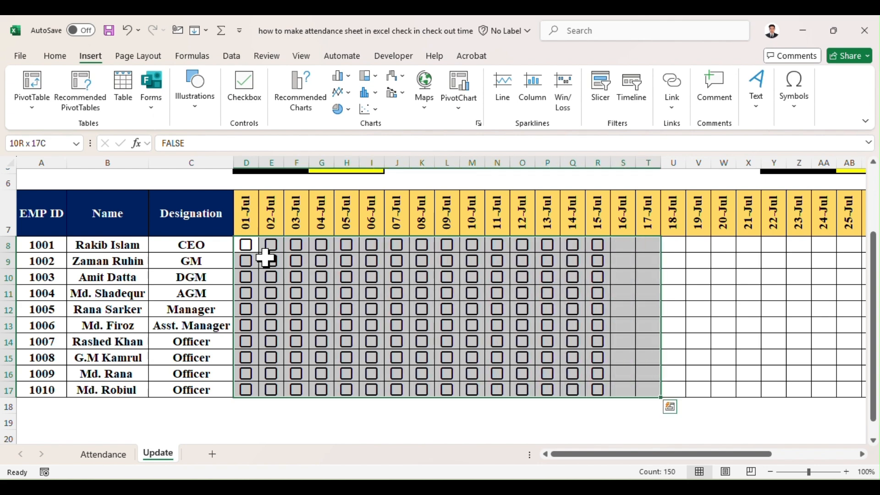
pyautogui.hotkey('shift', 'Right')
pyautogui.hotkey('shift', 'Right')
pyautogui.hotkey('shift', 'Right')
pyautogui.hotkey('shift', 'Right')
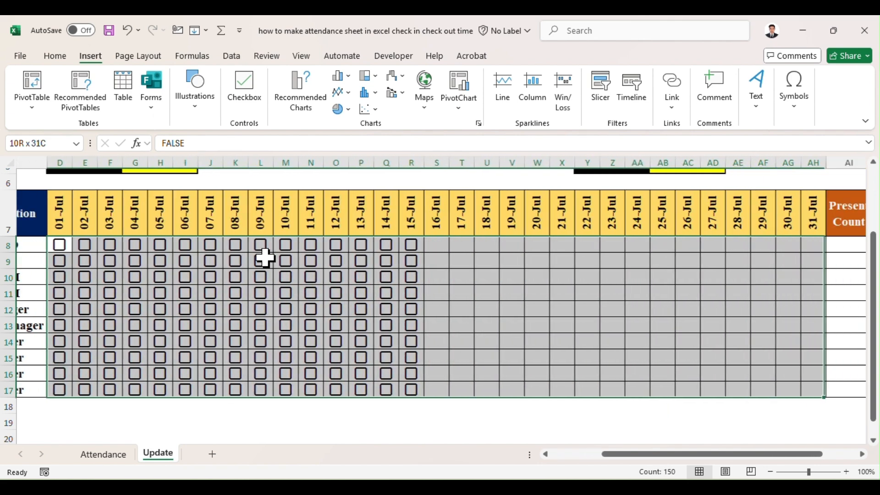
pyautogui.hotkey('shift', 'Left')
pyautogui.hotkey('shift', 'Left')
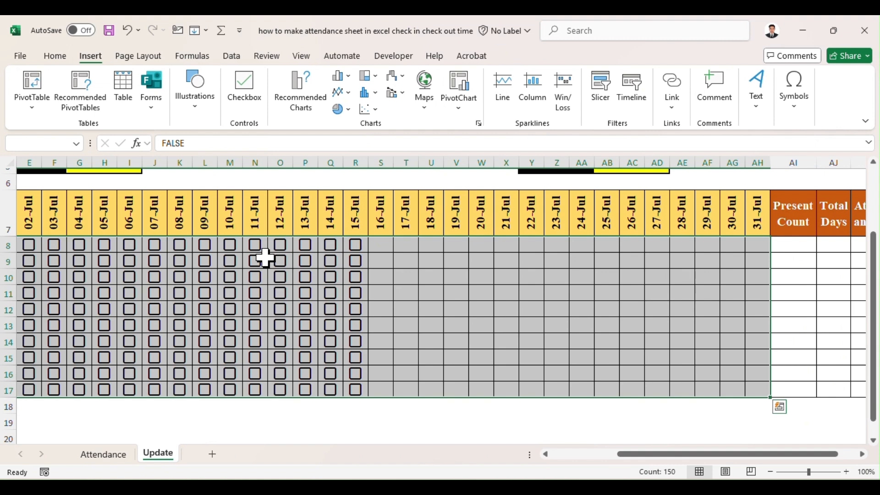
pyautogui.click(55, 56)
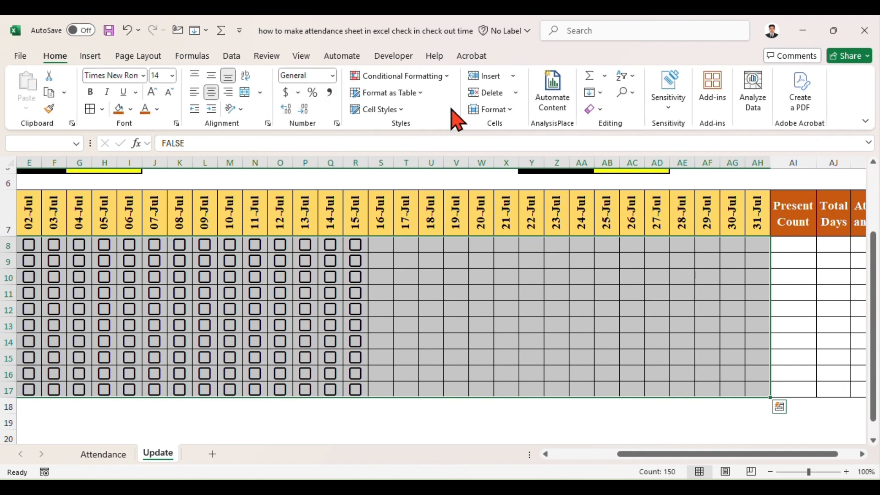
pyautogui.click(447, 77)
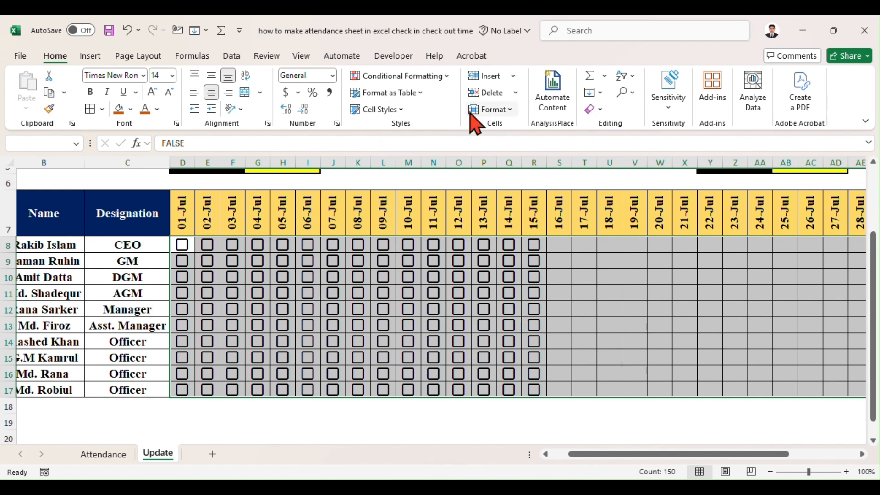
pyautogui.click(449, 76)
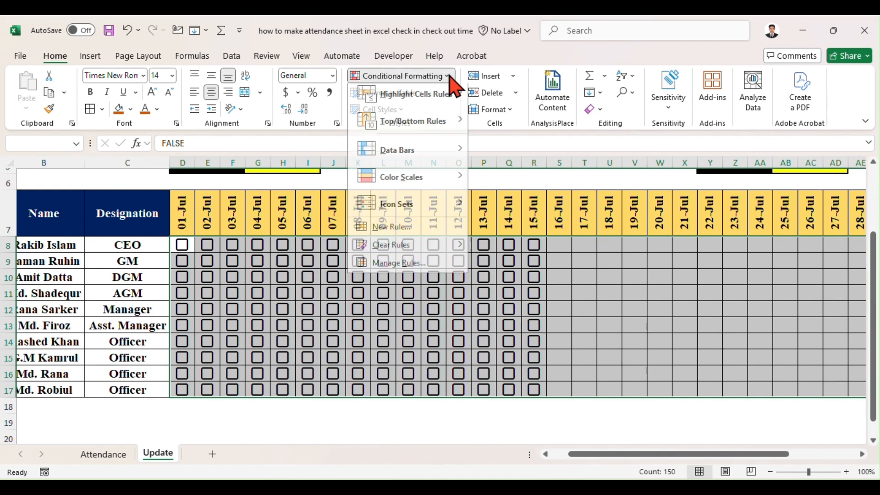
pyautogui.click(396, 234)
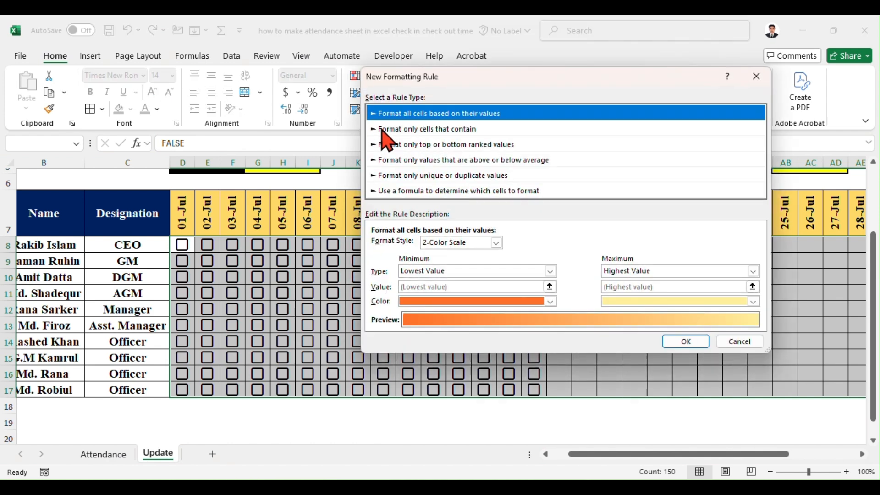
pyautogui.click(403, 129)
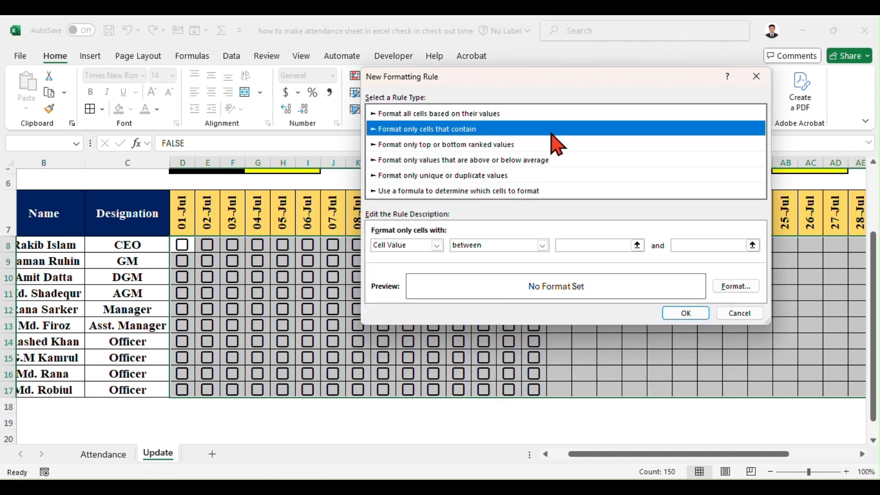
pyautogui.click(542, 245)
pyautogui.click(517, 272)
pyautogui.click(573, 244)
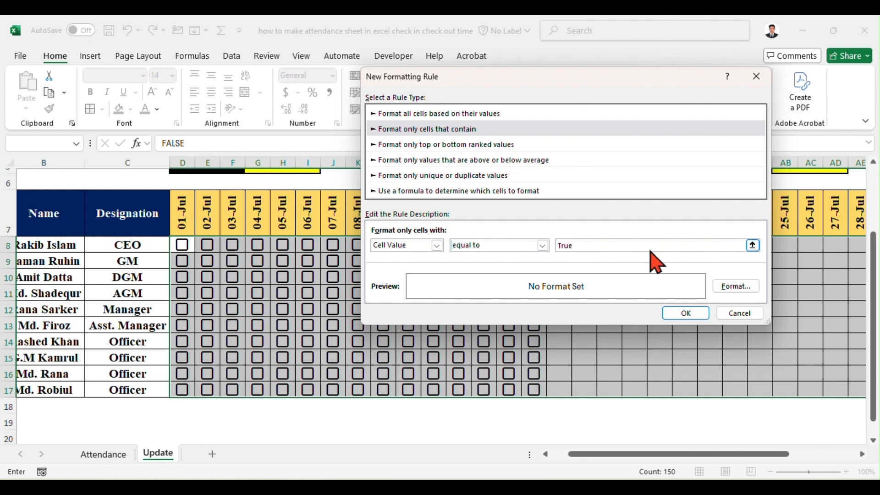
# - Give the rule for True cells a light green font color and apply it
pyautogui.click(734, 286)
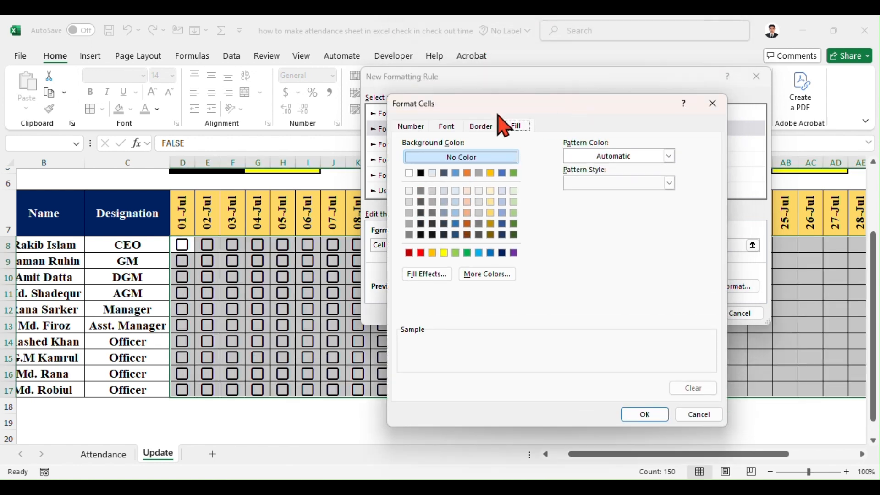
pyautogui.click(451, 129)
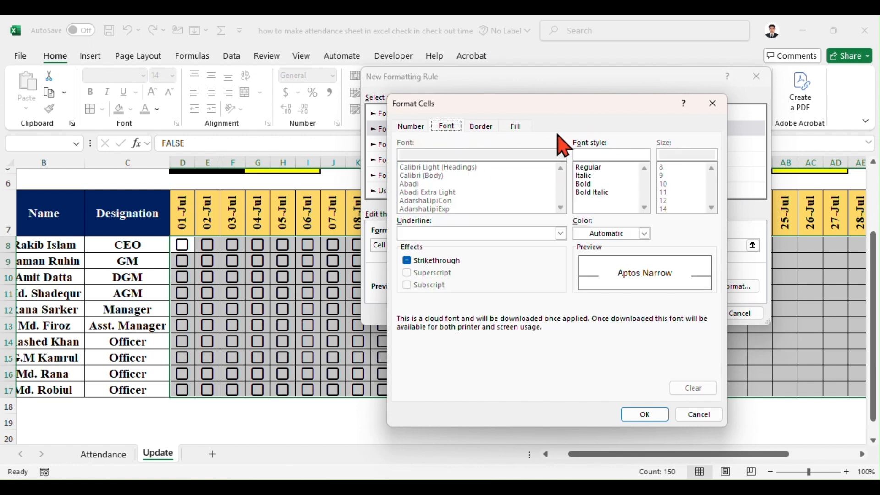
pyautogui.click(644, 233)
pyautogui.click(661, 418)
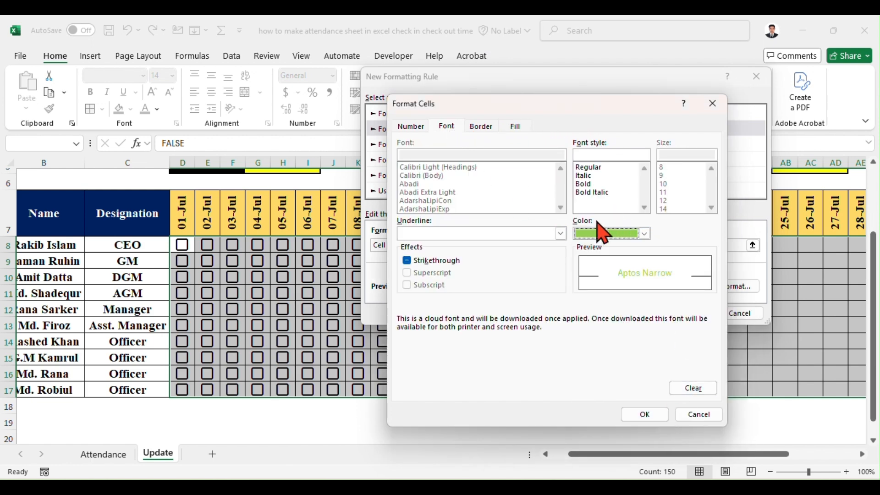
pyautogui.click(646, 415)
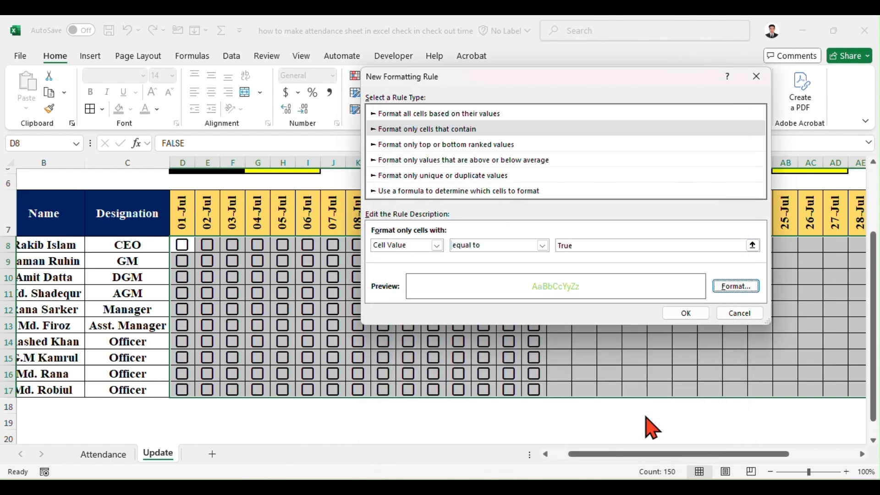
pyautogui.click(686, 314)
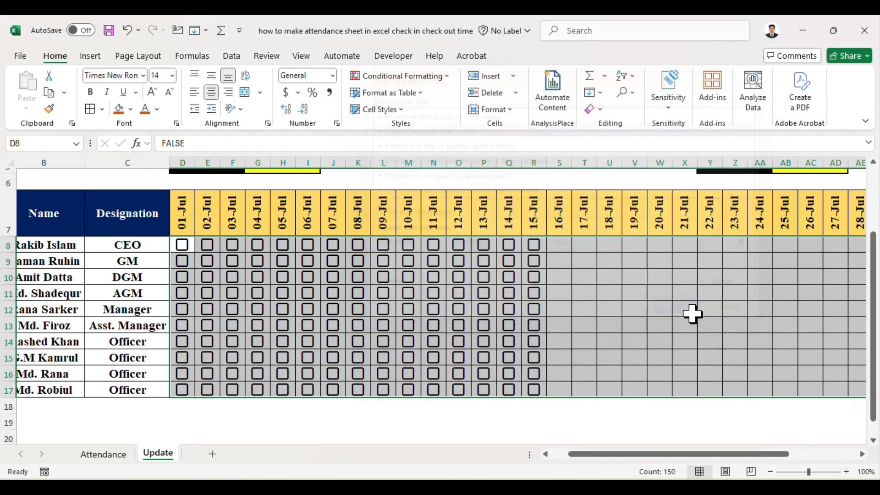
# - Tick the 05-Jul checkboxes for the DGM and the Manager in H10 and H12
pyautogui.click(283, 278)
pyautogui.click(284, 278)
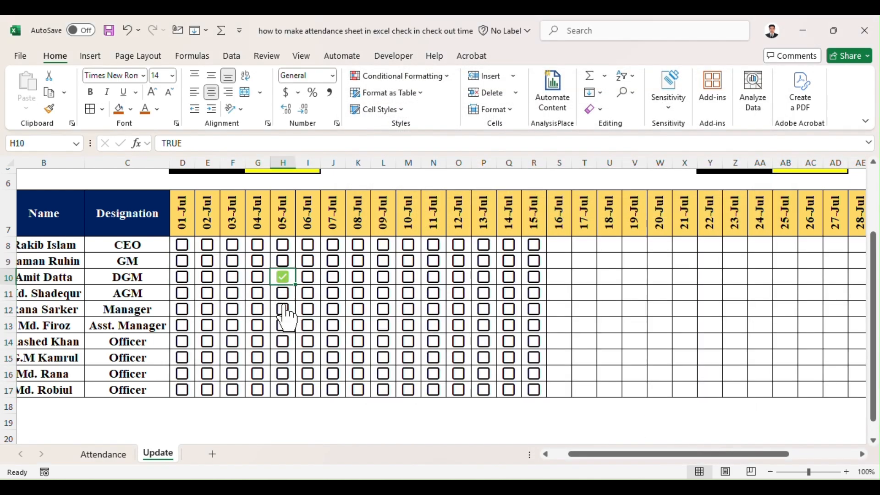
pyautogui.click(284, 309)
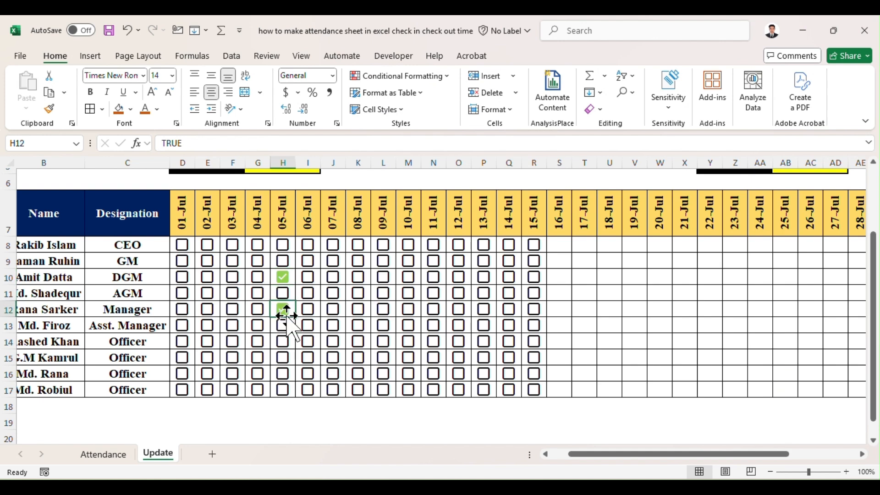
# - Start a second conditional formatting rule on D8:AH17 that formats only cells whose value is equal to False
pyautogui.click(189, 217)
pyautogui.press('Down')
pyautogui.hotkey('shift', 'Down')
pyautogui.hotkey('shift', 'Down')
pyautogui.hotkey('shift', 'Down')
pyautogui.hotkey('shift', 'Down')
pyautogui.hotkey('shift', 'Down')
pyautogui.hotkey('shift', 'Down')
pyautogui.hotkey('shift', 'Down')
pyautogui.hotkey('shift', 'Down')
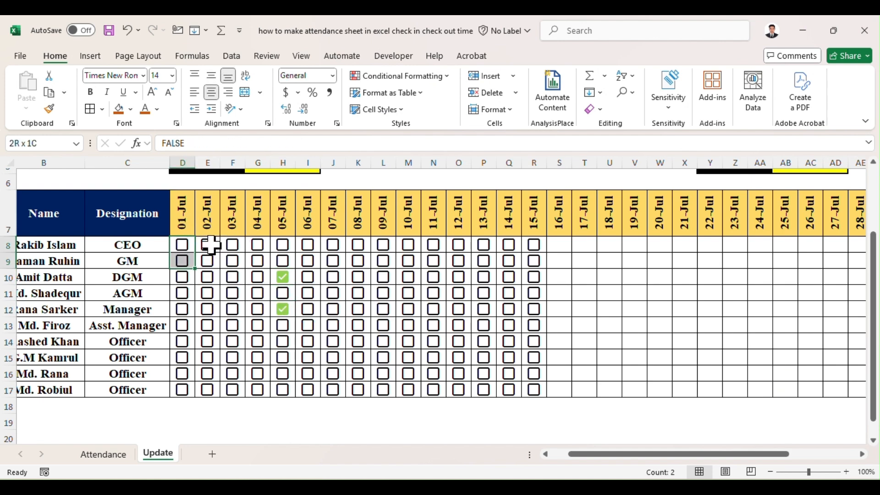
pyautogui.hotkey('shift', 'Down')
pyautogui.hotkey('shift', 'Right')
pyautogui.hotkey('shift', 'Right')
pyautogui.hotkey('shift', 'Right')
pyautogui.hotkey('shift', 'Right')
pyautogui.hotkey('shift', 'Right')
pyautogui.hotkey('shift', 'Right')
pyautogui.hotkey('shift', 'Right')
pyautogui.hotkey('shift', 'Right')
pyautogui.hotkey('shift', 'Right')
pyautogui.hotkey('shift', 'Right')
pyautogui.hotkey('shift', 'Right')
pyautogui.hotkey('shift', 'Right')
pyautogui.hotkey('shift', 'Right')
pyautogui.hotkey('shift', 'Right')
pyautogui.hotkey('shift', 'Right')
pyautogui.hotkey('shift', 'Right')
pyautogui.hotkey('shift', 'Right')
pyautogui.hotkey('shift', 'Right')
pyautogui.hotkey('shift', 'Right')
pyautogui.hotkey('shift', 'Right')
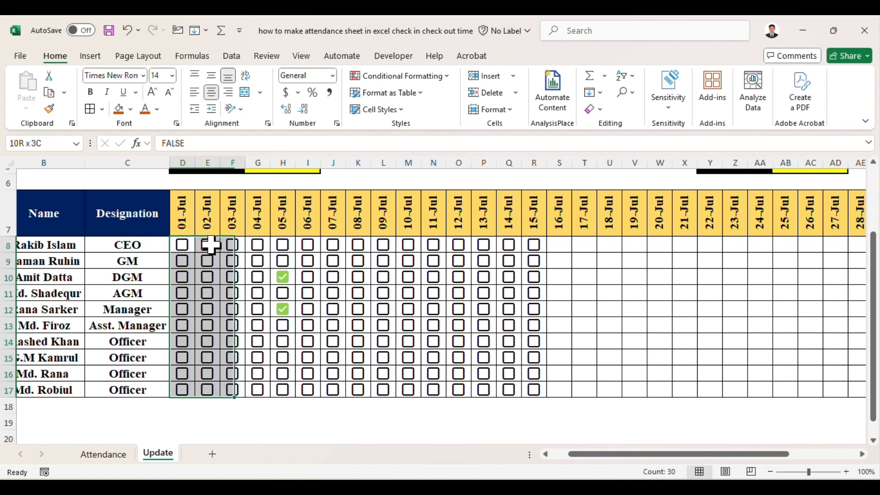
pyautogui.hotkey('shift', 'Right')
pyautogui.hotkey('shift', 'Right')
pyautogui.hotkey('shift', 'Right')
pyautogui.hotkey('shift', 'Right')
pyautogui.hotkey('shift', 'Right')
pyautogui.hotkey('shift', 'Right')
pyautogui.hotkey('shift', 'Right')
pyautogui.hotkey('shift', 'Right')
pyautogui.hotkey('shift', 'Right')
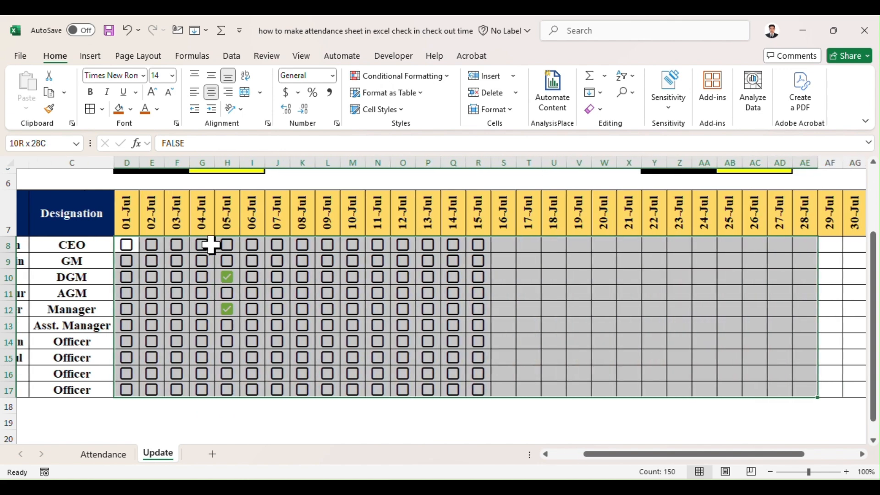
pyautogui.hotkey('shift', 'Left')
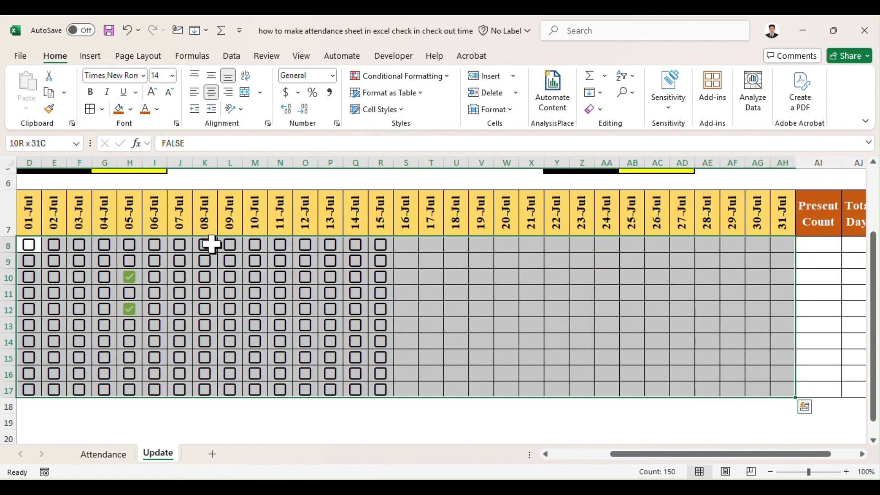
pyautogui.click(448, 78)
pyautogui.click(392, 233)
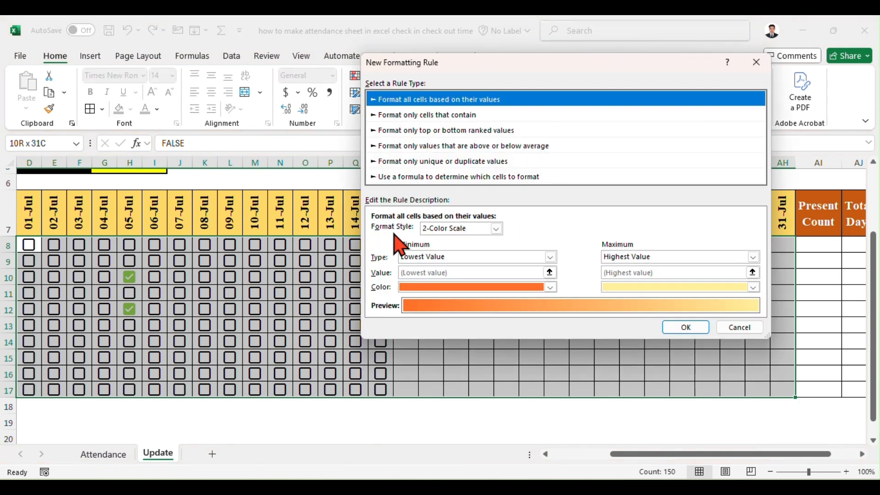
pyautogui.click(419, 116)
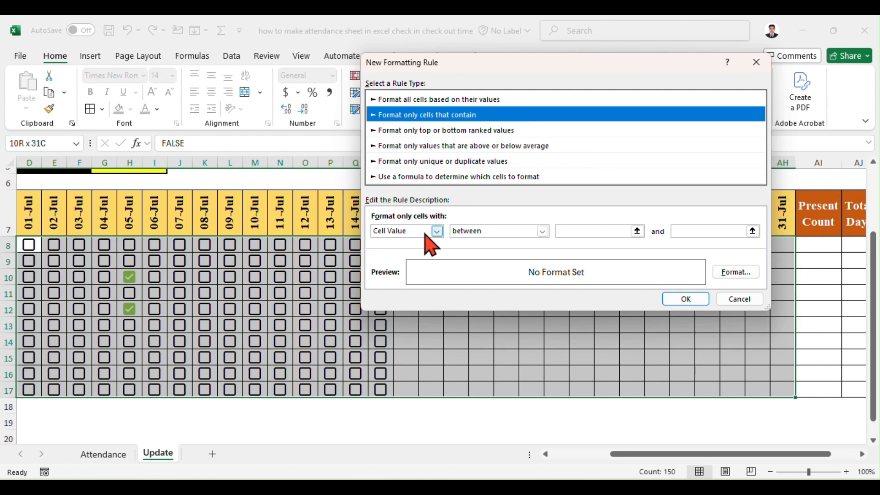
pyautogui.click(543, 231)
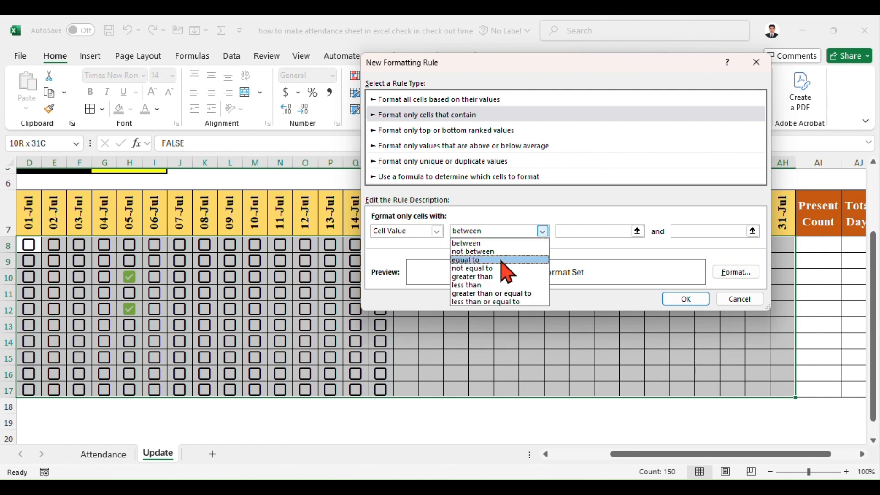
pyautogui.click(507, 259)
pyautogui.click(595, 232)
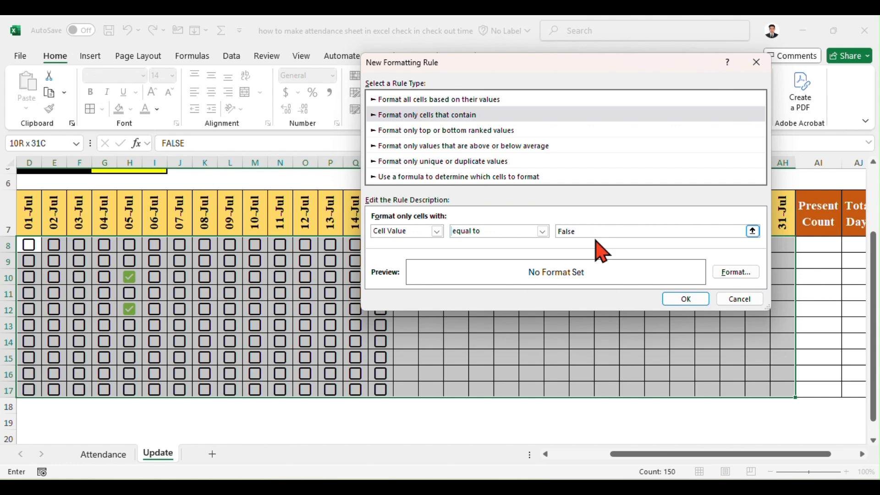
# - Give the rule for False cells a red font color and apply it
pyautogui.click(736, 272)
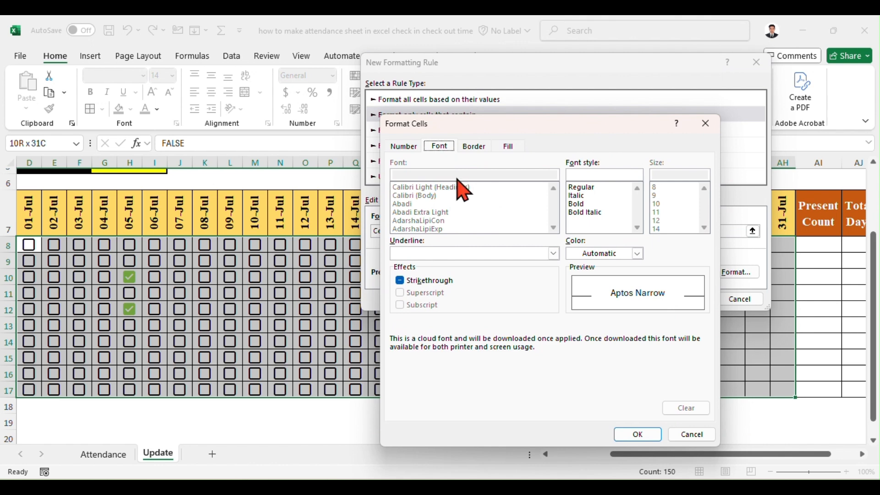
pyautogui.click(637, 254)
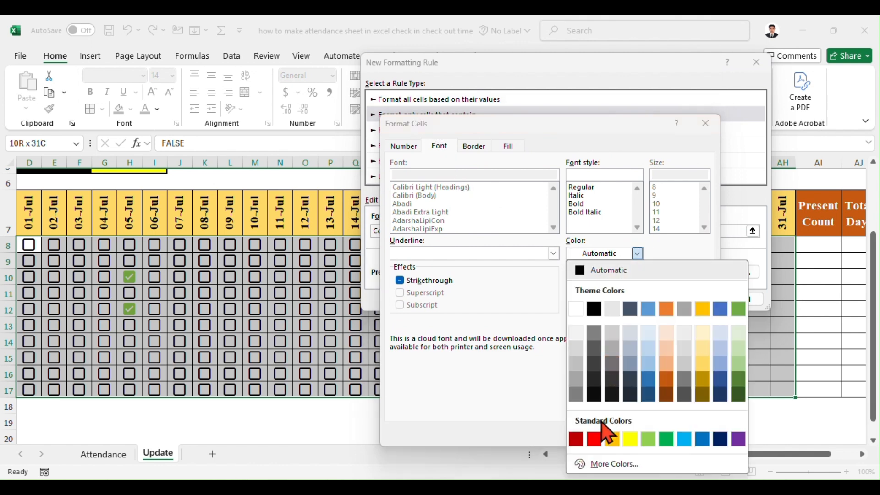
pyautogui.click(595, 439)
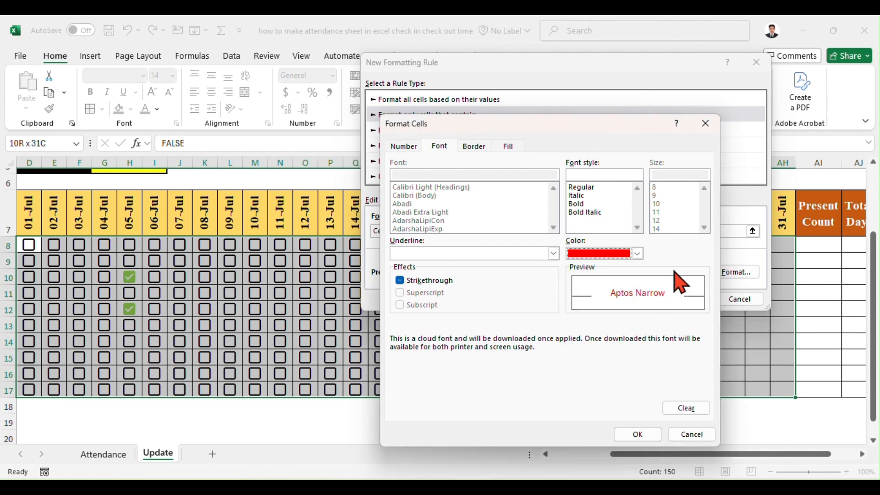
pyautogui.click(637, 435)
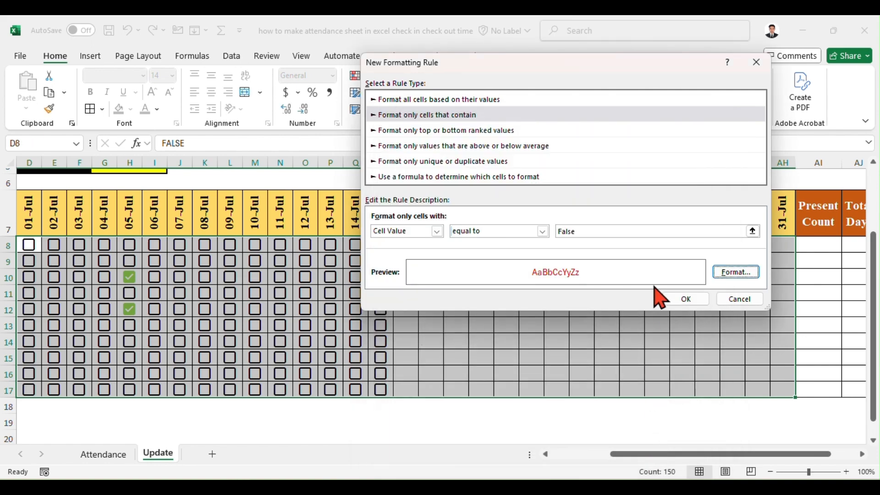
pyautogui.click(687, 300)
# - Tick the 07-Jul checkbox in J15 and the 08-Jul checkboxes for the AGM and Manager in K11 and K12
pyautogui.moveTo(648, 455); pyautogui.dragTo(596, 456)
pyautogui.click(380, 356)
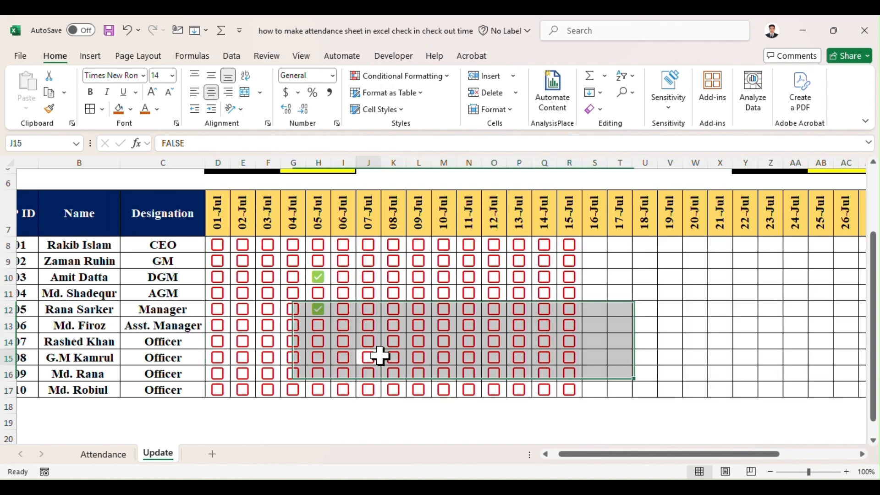
pyautogui.click(379, 356)
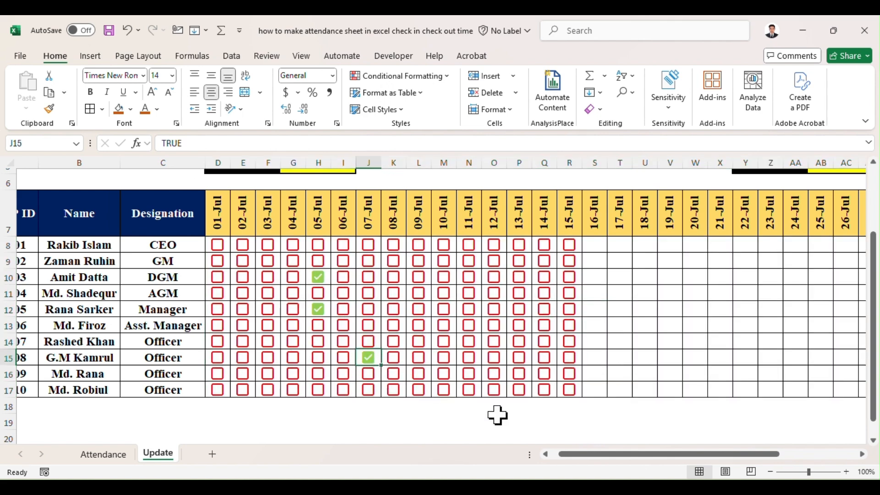
pyautogui.click(847, 472)
pyautogui.click(844, 472)
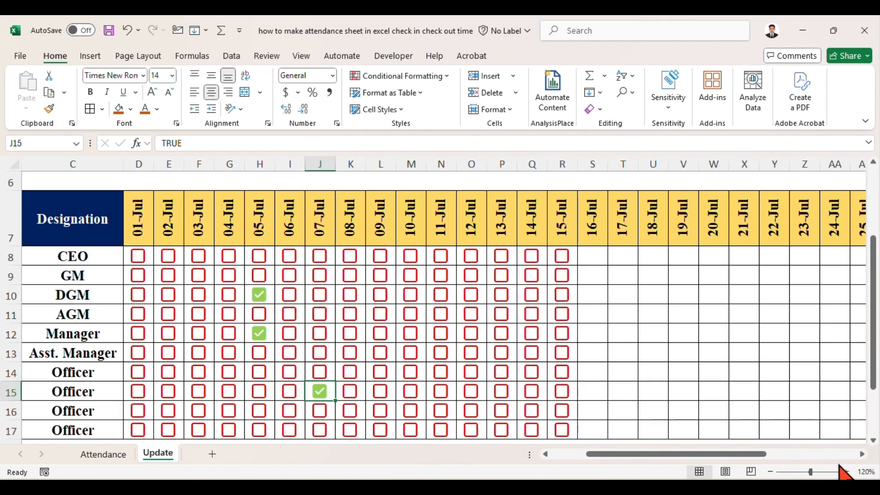
pyautogui.click(350, 316)
pyautogui.click(352, 333)
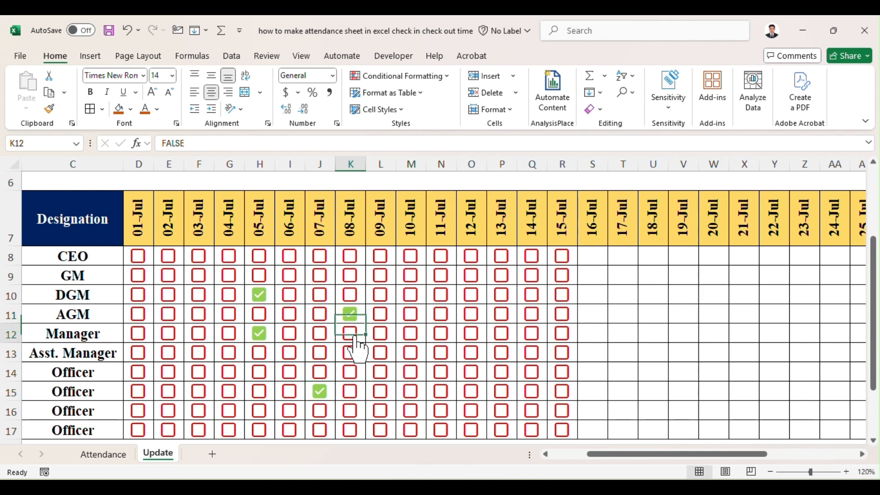
pyautogui.click(770, 472)
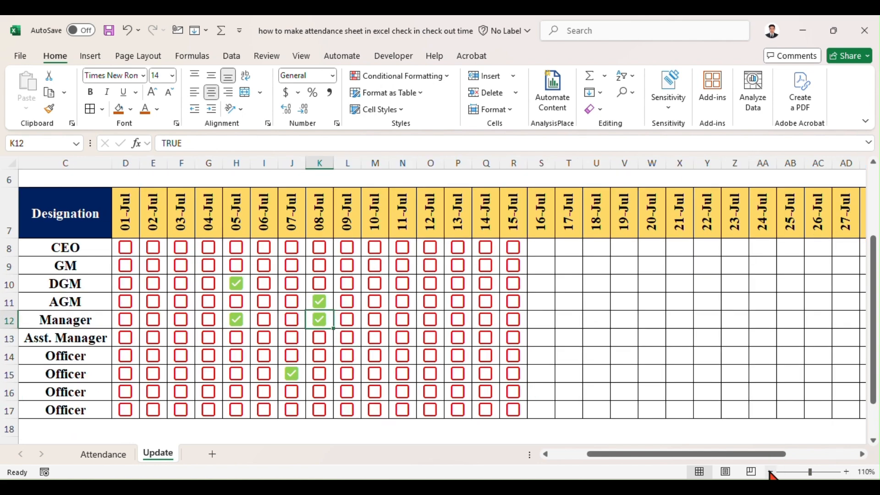
# - Copy the 15-Jul checkbox cells R8:R17 for all employees
pyautogui.click(770, 472)
pyautogui.scroll(2, 854, 304)
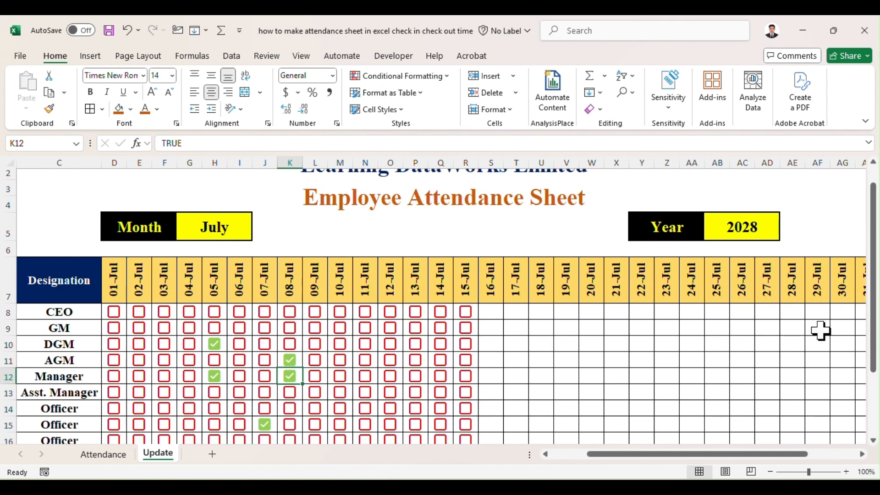
pyautogui.click(770, 472)
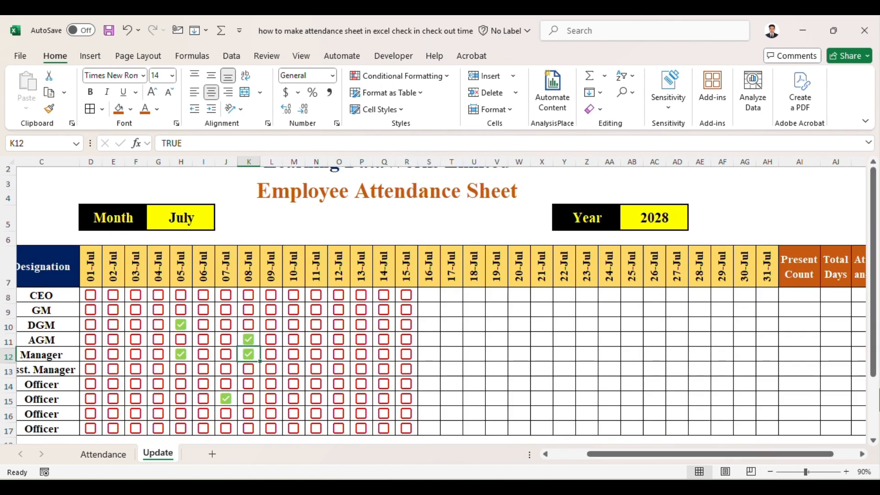
pyautogui.scroll(-2, 874, 331)
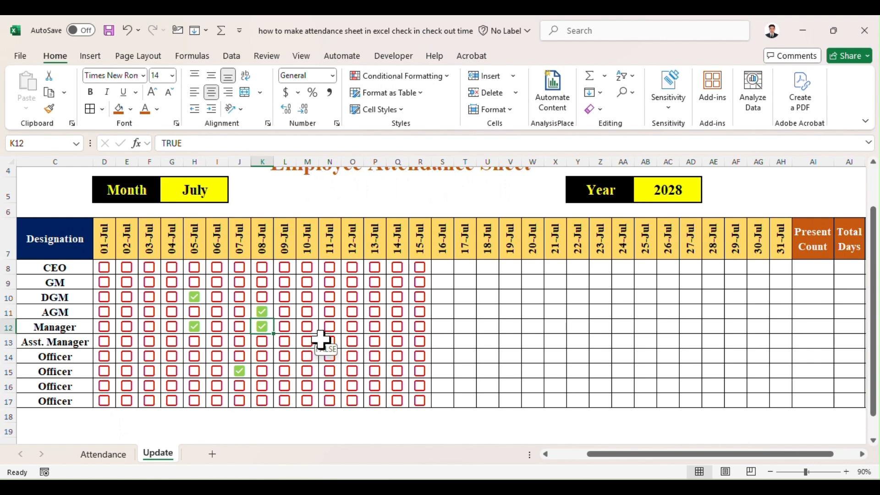
pyautogui.click(439, 250)
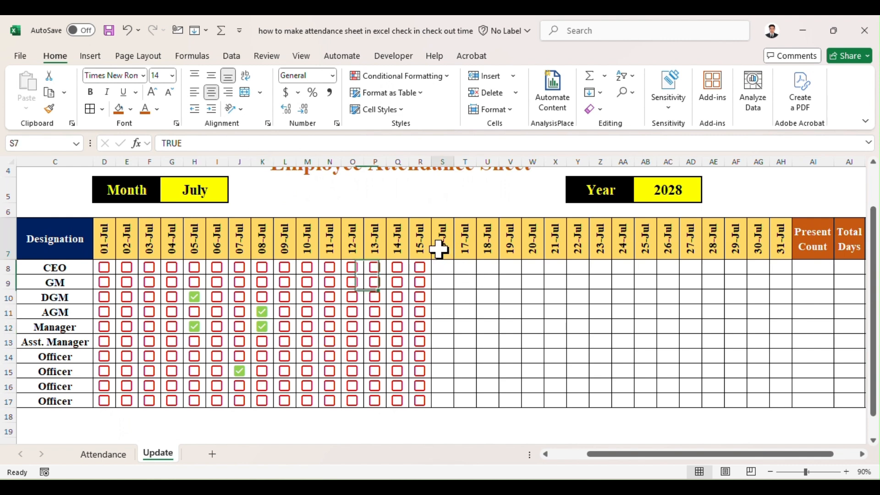
pyautogui.press('Down')
pyautogui.press('Left')
pyautogui.hotkey('shift', 'Down')
pyautogui.hotkey('shift', 'Down')
pyautogui.hotkey('shift', 'Down')
pyautogui.hotkey('shift', 'Down')
pyautogui.hotkey('shift', 'Down')
pyautogui.hotkey('shift', 'Down')
pyautogui.hotkey('shift', 'Down')
pyautogui.hotkey('shift', 'Down')
pyautogui.hotkey('shift', 'Down')
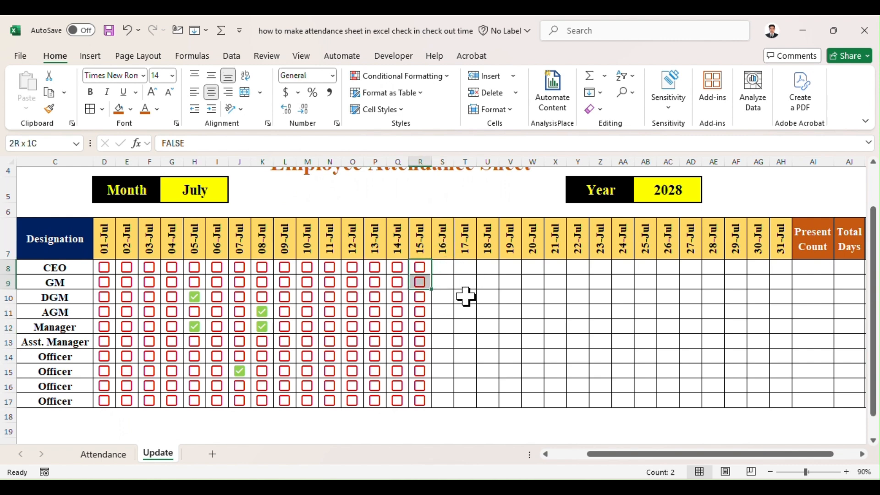
pyautogui.hotkey('ctrl', 'c')
# - Paste the copied checkboxes into S8:AH17 to cover 16-Jul through 31-Jul
pyautogui.press('Right')
pyautogui.hotkey('shift', 'Right')
pyautogui.hotkey('shift', 'Right')
pyautogui.hotkey('shift', 'Right')
pyautogui.hotkey('shift', 'Right')
pyautogui.hotkey('shift', 'Right')
pyautogui.hotkey('shift', 'Right')
pyautogui.hotkey('shift', 'Right')
pyautogui.hotkey('shift', 'Right')
pyautogui.hotkey('shift', 'Right')
pyautogui.hotkey('shift', 'Right')
pyautogui.hotkey('shift', 'Right')
pyautogui.hotkey('shift', 'Right')
pyautogui.hotkey('shift', 'Right')
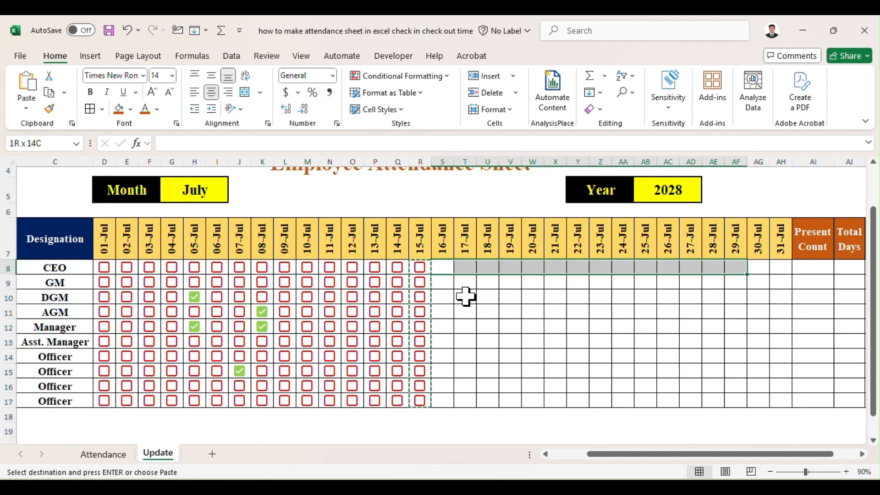
pyautogui.hotkey('shift', 'Right')
pyautogui.hotkey('shift', 'Right')
pyautogui.hotkey('shift', 'Down')
pyautogui.hotkey('shift', 'Down')
pyautogui.hotkey('shift', 'Down')
pyautogui.hotkey('shift', 'Down')
pyautogui.hotkey('shift', 'Down')
pyautogui.hotkey('shift', 'Down')
pyautogui.hotkey('shift', 'Down')
pyautogui.hotkey('shift', 'Down')
pyautogui.hotkey('shift', 'Down')
pyautogui.hotkey('shift', 'Down')
pyautogui.hotkey('shift', 'Up')
pyautogui.hotkey('ctrl', 'v')
# - Tick the 11-Jul checkboxes for the GM and the Asst. Manager in N9 and N13
pyautogui.press('Right')
pyautogui.press('Right')
pyautogui.press('Right')
pyautogui.press('Right')
pyautogui.press('Right')
pyautogui.press('Right')
pyautogui.press('Right')
pyautogui.press('Right')
pyautogui.press('Right')
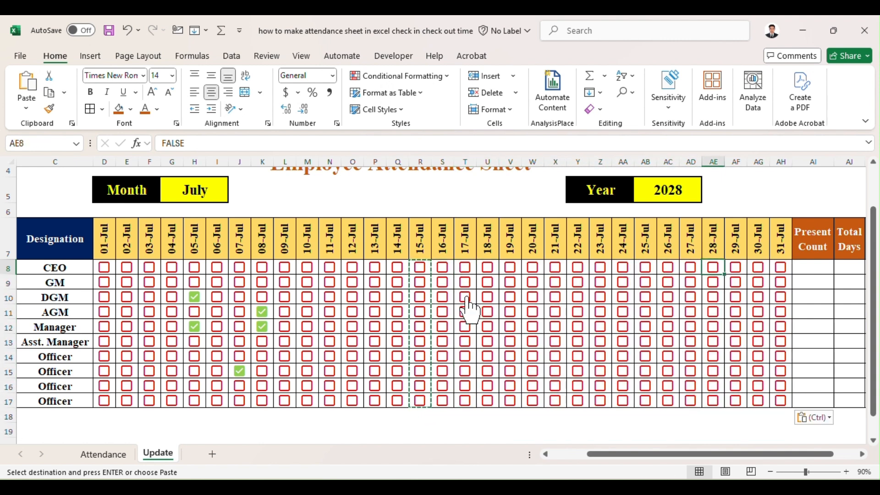
pyautogui.click(330, 282)
pyautogui.click(330, 341)
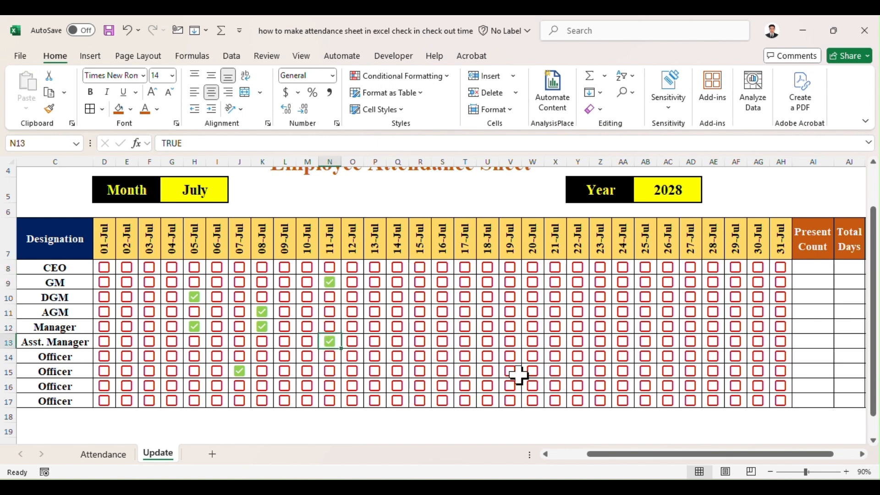
# - Enter =COUNTIF(D8:AH8,"True") in Present Count cell AI8 to count the CEO's ticked days
pyautogui.moveTo(722, 455); pyautogui.dragTo(747, 455)
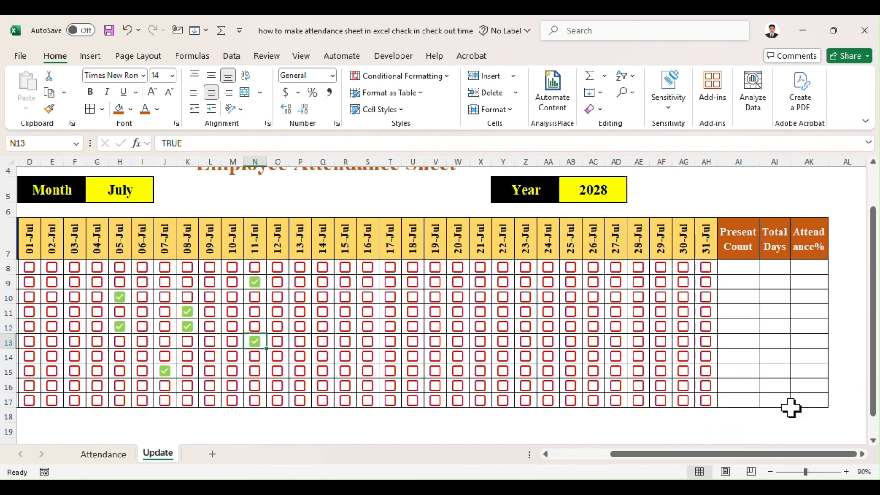
pyautogui.click(741, 274)
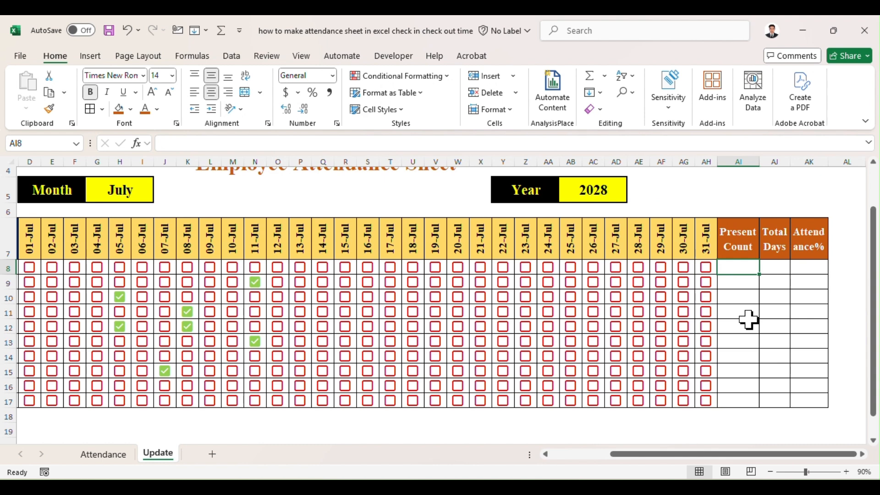
pyautogui.moveTo(875, 260); pyautogui.dragTo(875, 241)
pyautogui.write('=')
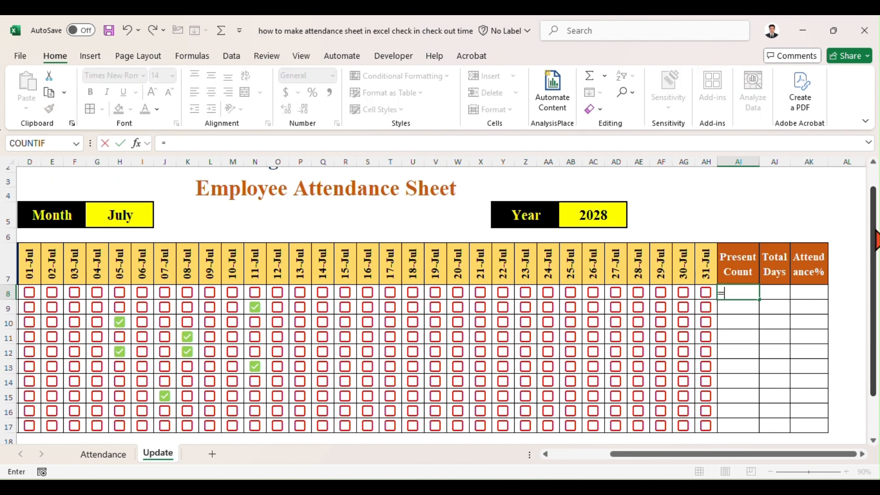
pyautogui.write('count')
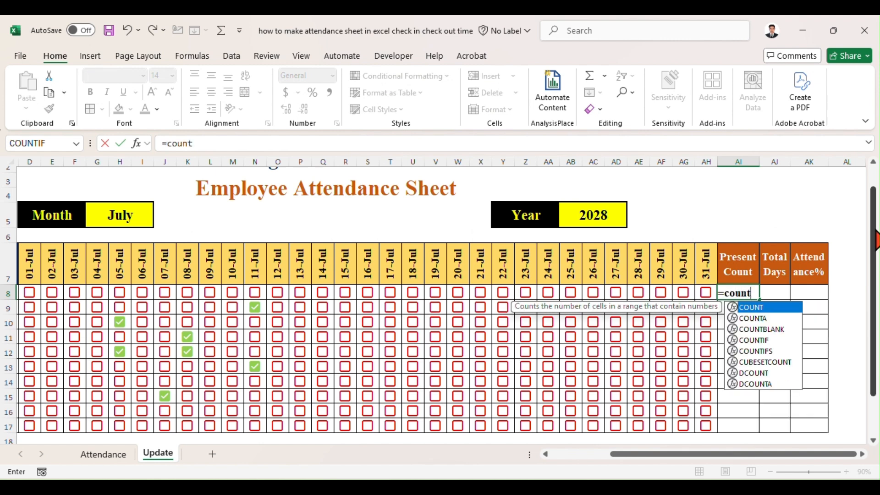
pyautogui.write('if')
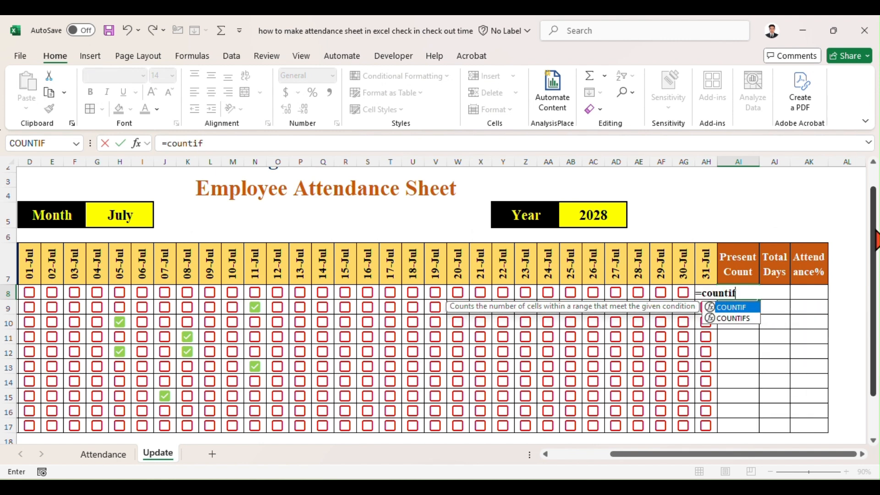
pyautogui.press('Tab')
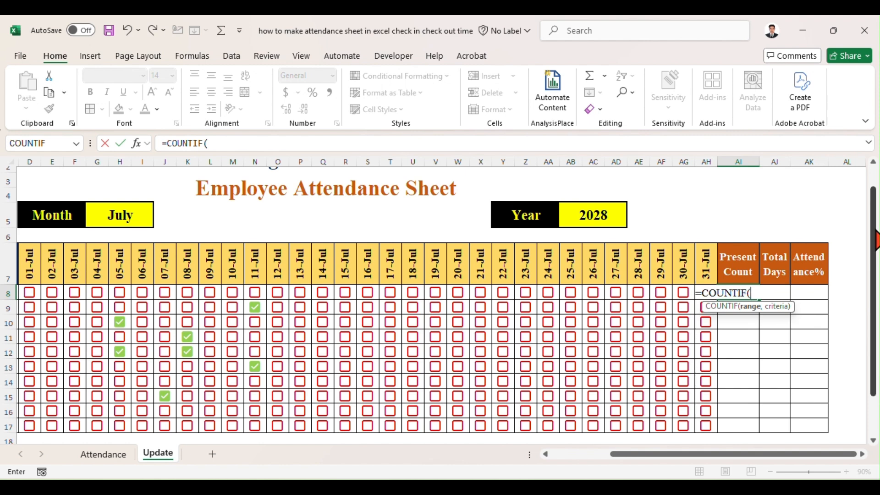
pyautogui.press('Left')
pyautogui.press('Left')
pyautogui.press('Left')
pyautogui.press('Left')
pyautogui.press('Left')
pyautogui.press('Left')
pyautogui.press('Left')
pyautogui.press('Left')
pyautogui.press('Left')
pyautogui.press('Left')
pyautogui.press('Left')
pyautogui.press('Left')
pyautogui.press('Left')
pyautogui.press('Left')
pyautogui.press('Left')
pyautogui.press('Left')
pyautogui.press('Left')
pyautogui.press('Left')
pyautogui.press('Left')
pyautogui.press('Left')
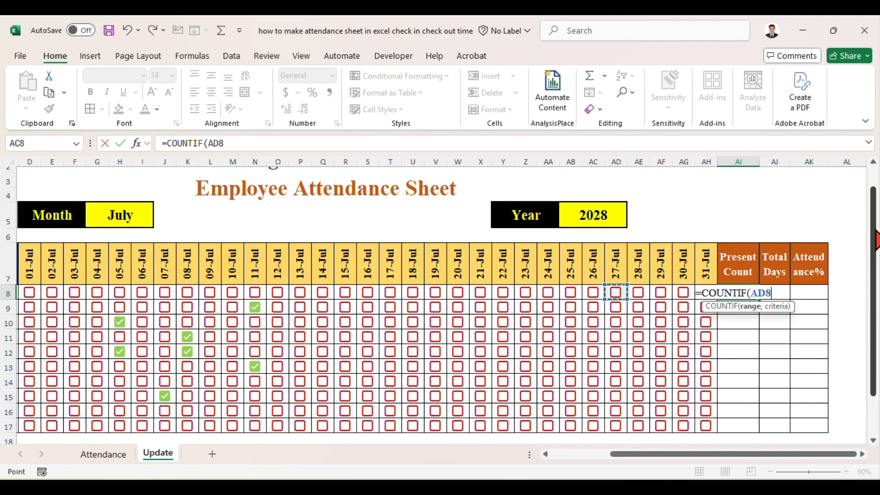
pyautogui.press('Left')
pyautogui.press('Left')
pyautogui.press('Left')
pyautogui.press('Left')
pyautogui.press('Left')
pyautogui.press('Left')
pyautogui.press('Left')
pyautogui.press('Left')
pyautogui.press('Left')
pyautogui.press('Left')
pyautogui.press('Left')
pyautogui.press('Left')
pyautogui.press('Left')
pyautogui.press('Left')
pyautogui.press('Right')
pyautogui.press('Right')
pyautogui.press('Right')
pyautogui.press('Right')
pyautogui.press('Left')
pyautogui.hotkey('shift', 'Right')
pyautogui.hotkey('shift', 'Right')
pyautogui.moveTo(611, 294); pyautogui.dragTo(664, 294)
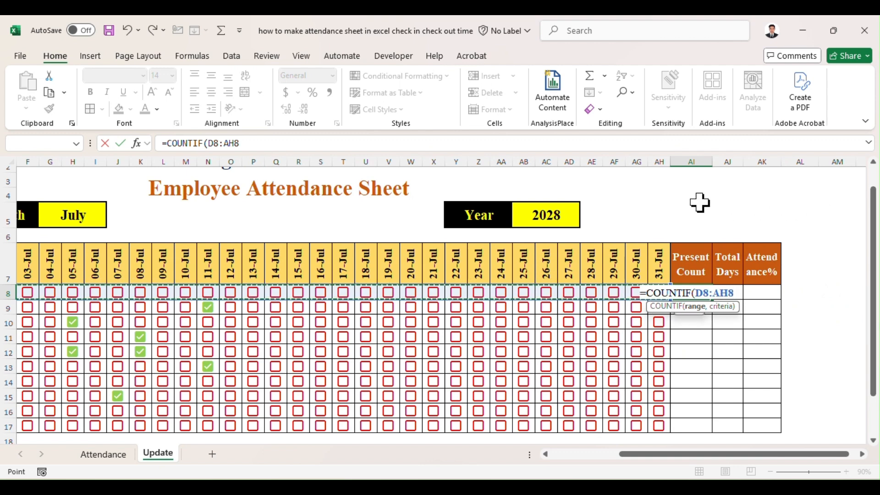
pyautogui.write(',')
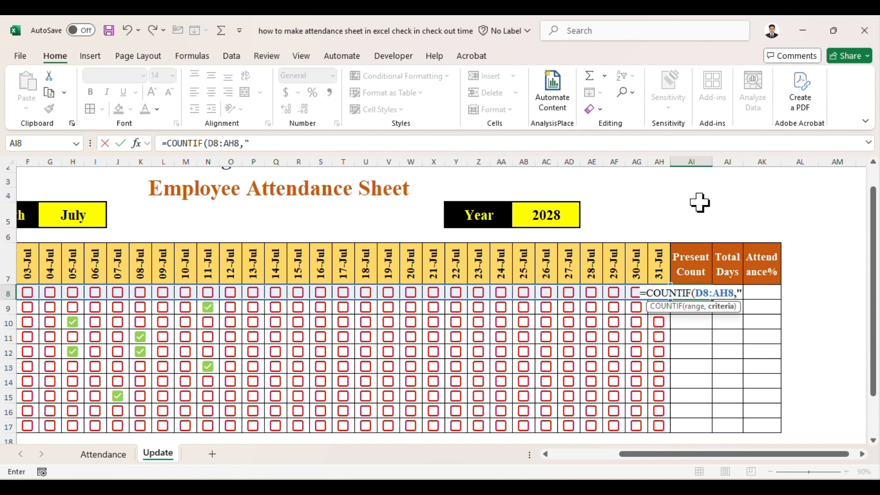
pyautogui.write('"True')
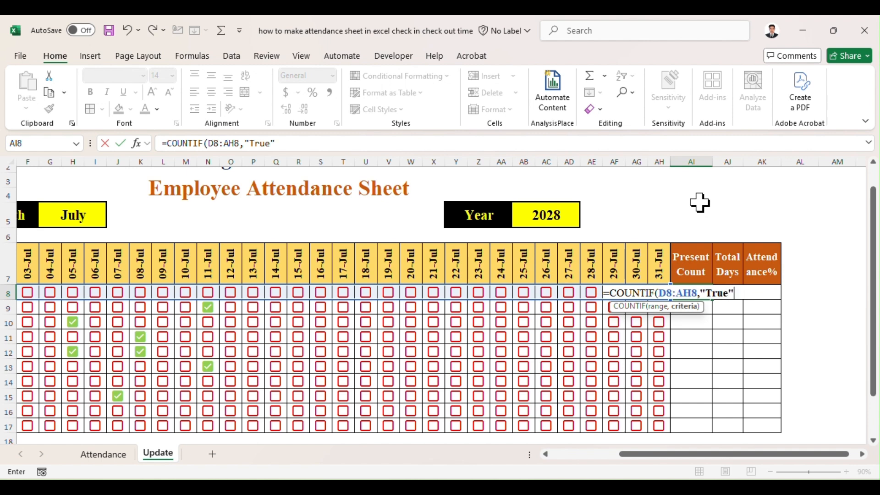
pyautogui.write(')')
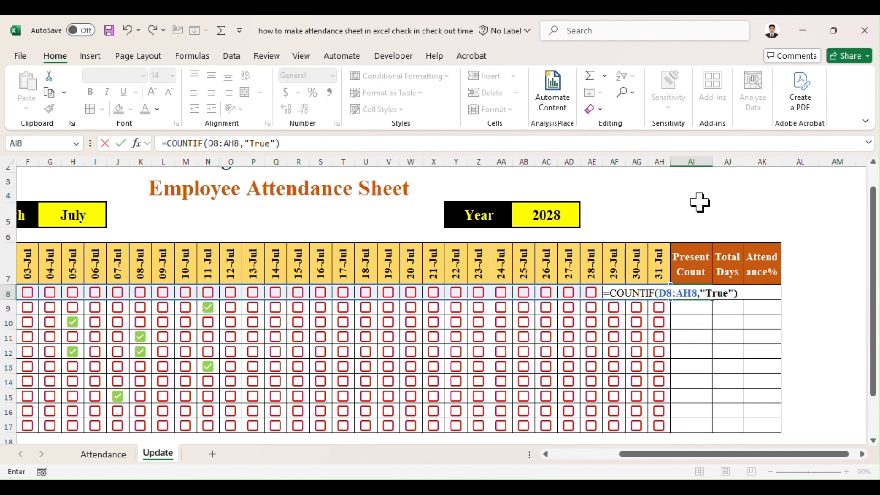
pyautogui.hotkey('ctrl', 'Return')
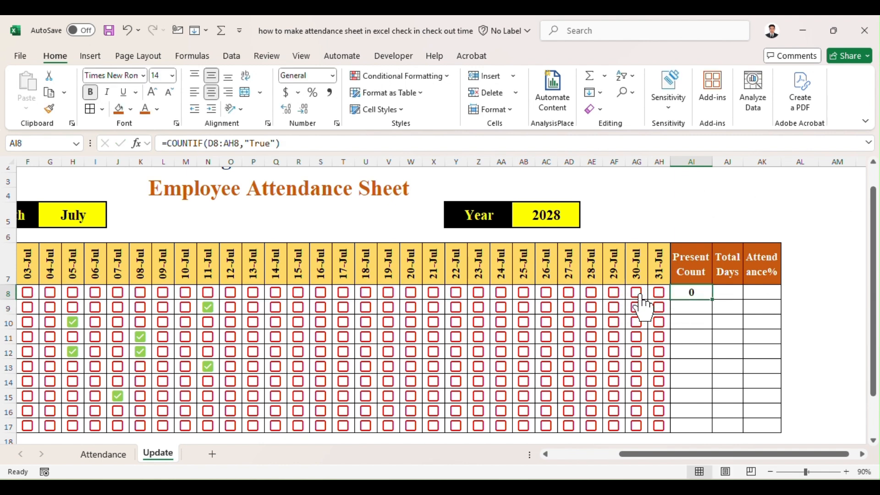
# - Tick the CEO's 31-Jul, 30-Jul and 29-Jul checkboxes in AH8, AG8 and AF8
pyautogui.click(659, 294)
pyautogui.click(629, 294)
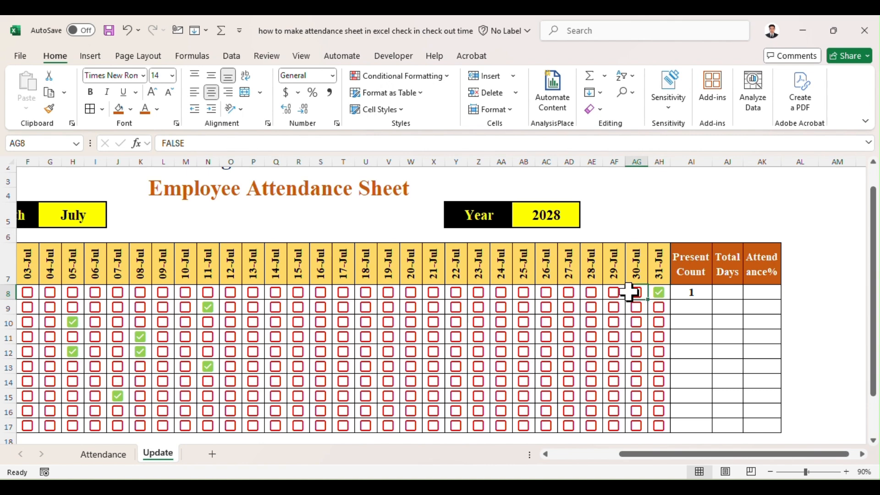
pyautogui.click(635, 292)
pyautogui.click(614, 293)
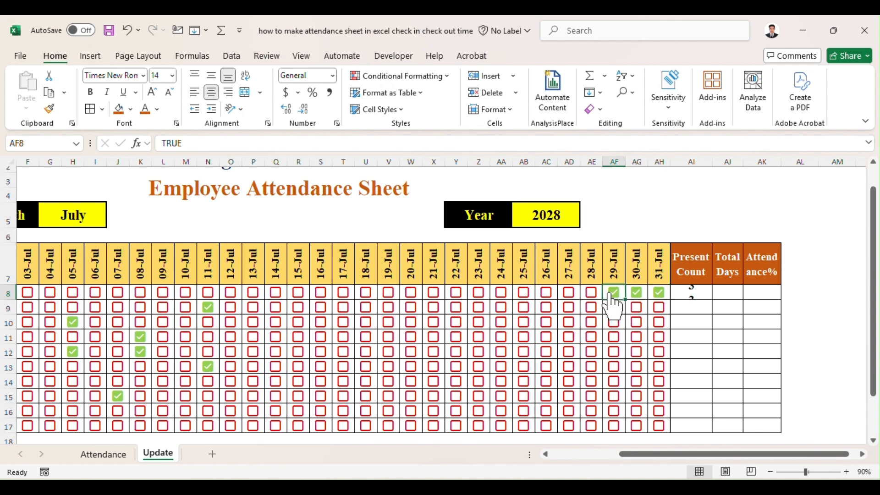
# - Tick the GM's 31-Jul and 30-Jul checkboxes in AH9 and AG9
pyautogui.click(846, 471)
pyautogui.click(846, 472)
pyautogui.moveTo(803, 455); pyautogui.dragTo(824, 455)
pyautogui.moveTo(873, 332); pyautogui.dragTo(874, 358)
pyautogui.click(671, 296)
pyautogui.click(644, 296)
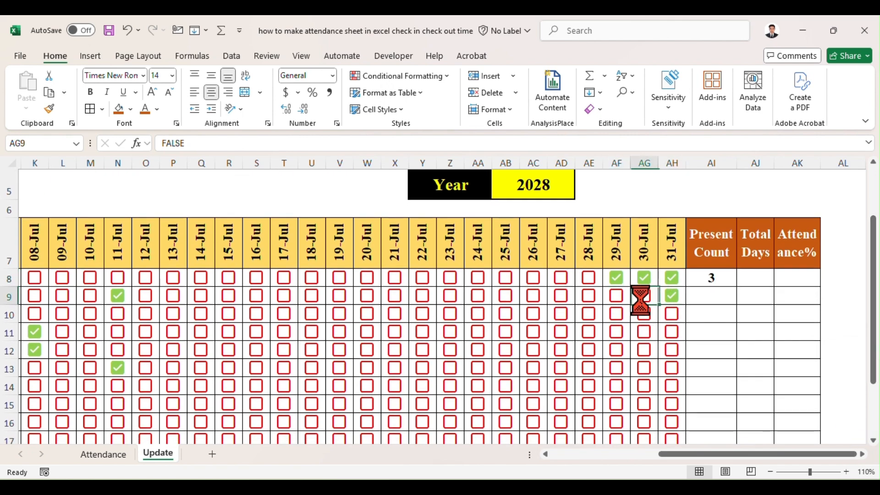
# - Fill the Present Count formula from AI8 down through AI17 and check the formula in the last row
pyautogui.moveTo(873, 299); pyautogui.dragTo(873, 317)
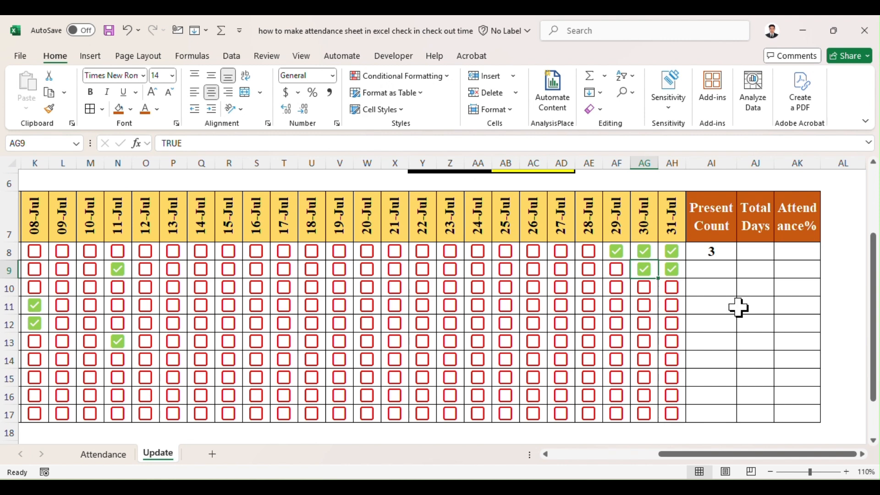
pyautogui.click(713, 250)
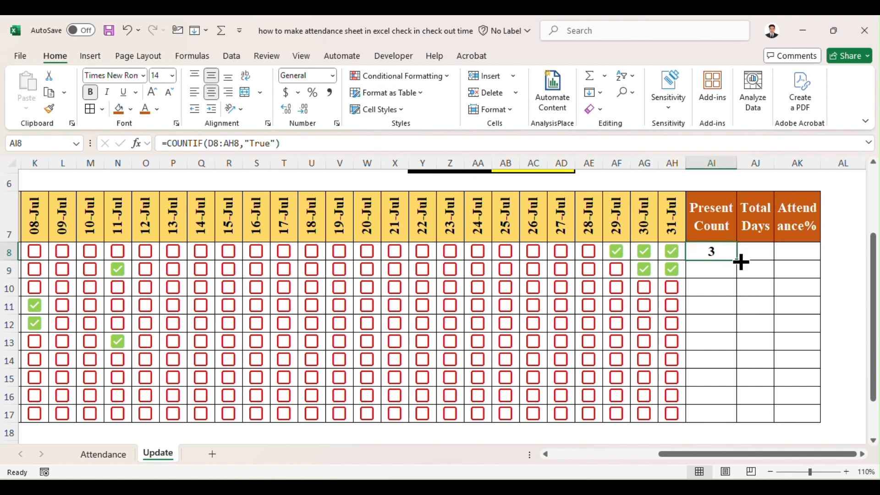
pyautogui.moveTo(740, 262); pyautogui.dragTo(728, 410)
pyautogui.click(722, 410)
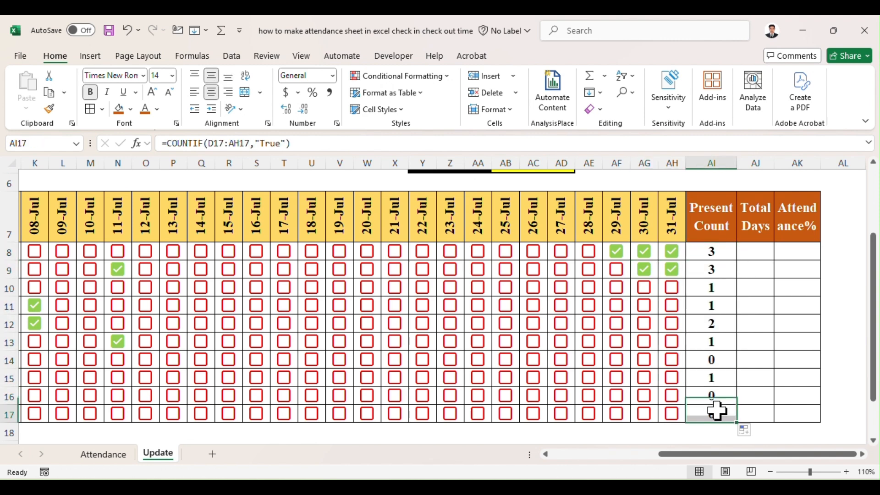
pyautogui.click(385, 145)
pyautogui.click(566, 321)
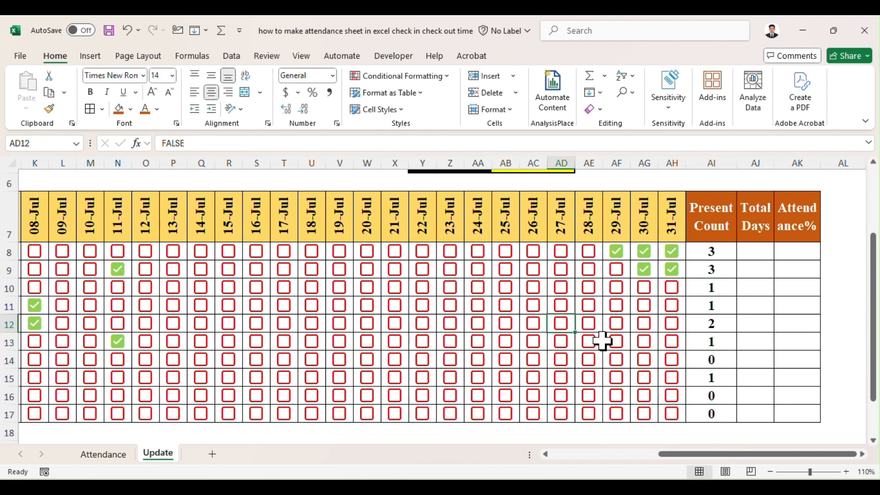
# - Tick the 31-Jul and 30-Jul checkboxes in AH17 and AG17, and the 30-Jul checkbox in AG15
pyautogui.click(669, 415)
pyautogui.click(645, 414)
pyautogui.click(606, 410)
pyautogui.click(625, 391)
pyautogui.click(644, 379)
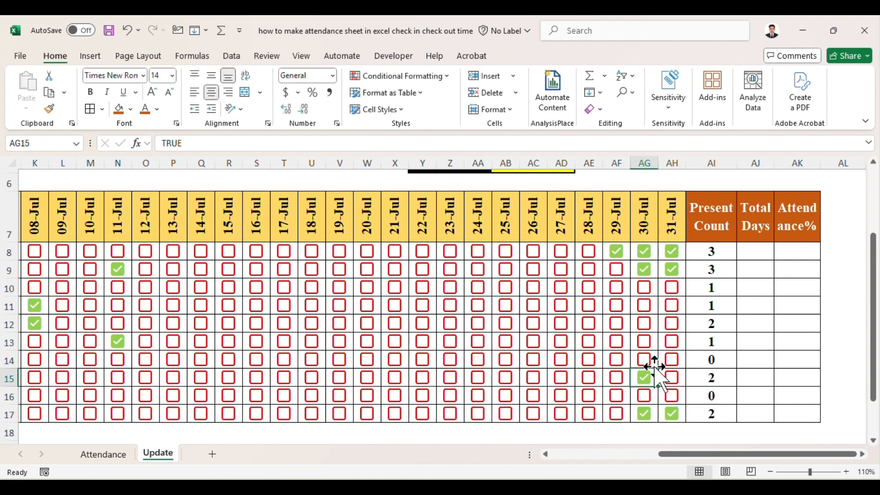
# - Tick the Asst. Manager's 30-Jul and 31-Jul checkboxes in row 13 and the 31-Jul checkboxes in AH12 and AH11
pyautogui.click(646, 343)
pyautogui.click(672, 341)
pyautogui.click(672, 323)
pyautogui.click(673, 299)
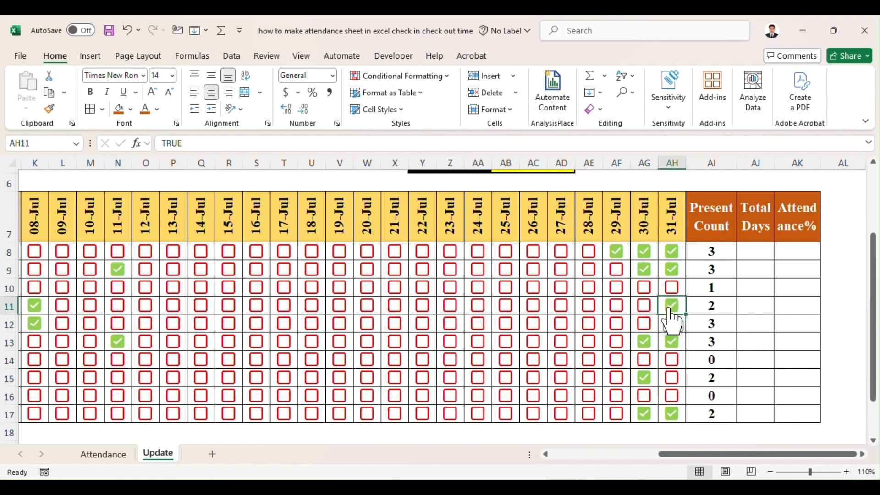
# - Enter the formula =COUNTA(D8:AH8) in AJ8 to calculate the CEO's Total Days
pyautogui.click(747, 253)
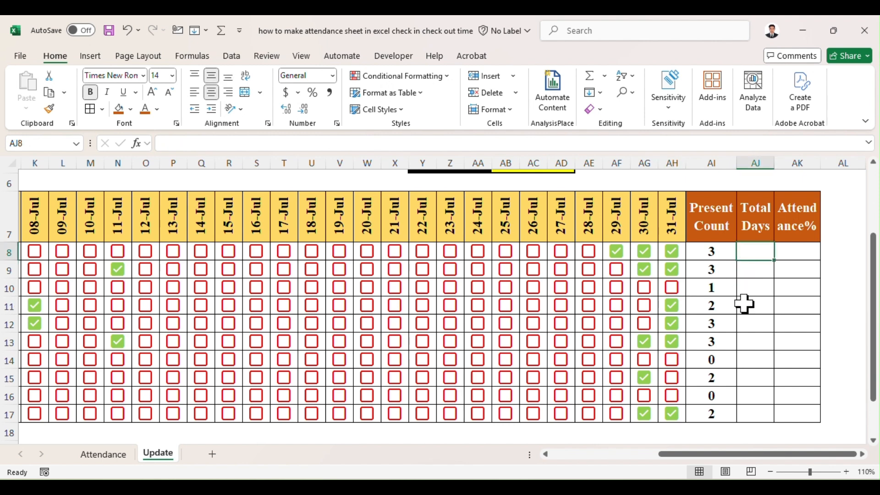
pyautogui.write('=')
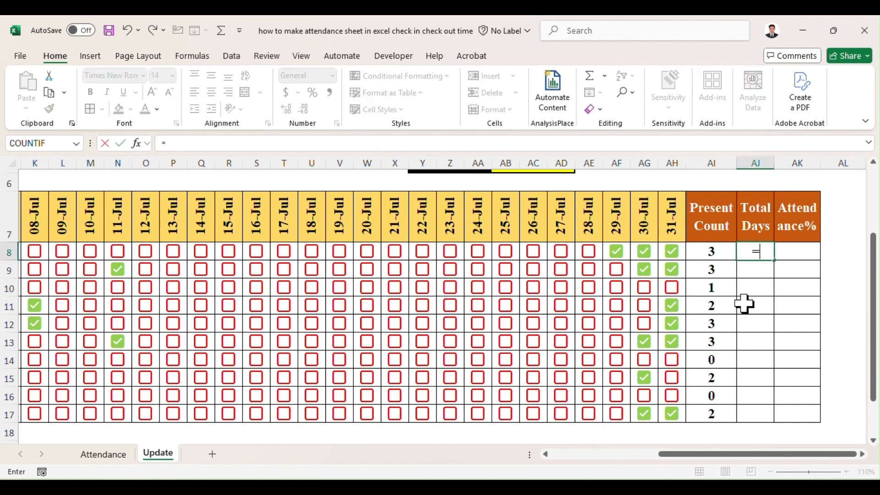
pyautogui.write('counta')
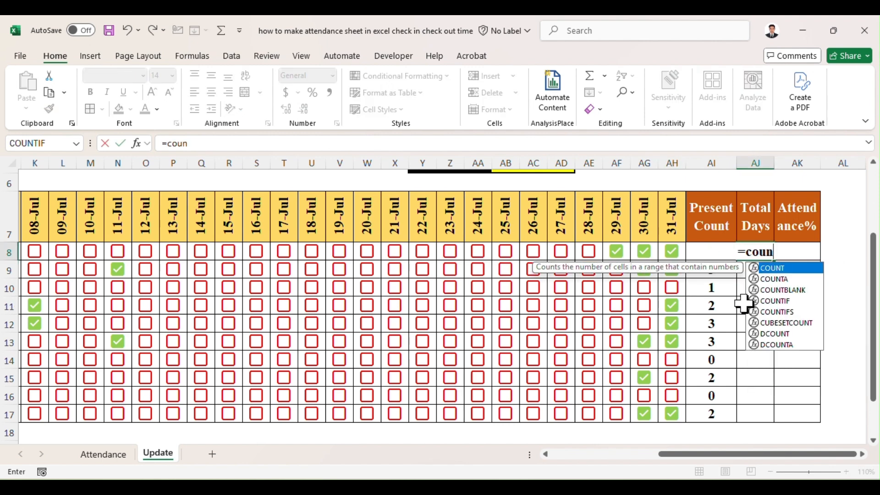
pyautogui.press('Tab')
pyautogui.press('Left')
pyautogui.press('Left')
pyautogui.press('Left')
pyautogui.press('Left')
pyautogui.press('Left')
pyautogui.press('Left')
pyautogui.press('Left')
pyautogui.press('Left')
pyautogui.press('Left')
pyautogui.press('Left')
pyautogui.press('Left')
pyautogui.press('Left')
pyautogui.press('Left')
pyautogui.press('Left')
pyautogui.press('Left')
pyautogui.press('Left')
pyautogui.press('Left')
pyautogui.press('Left')
pyautogui.press('Left')
pyautogui.press('Left')
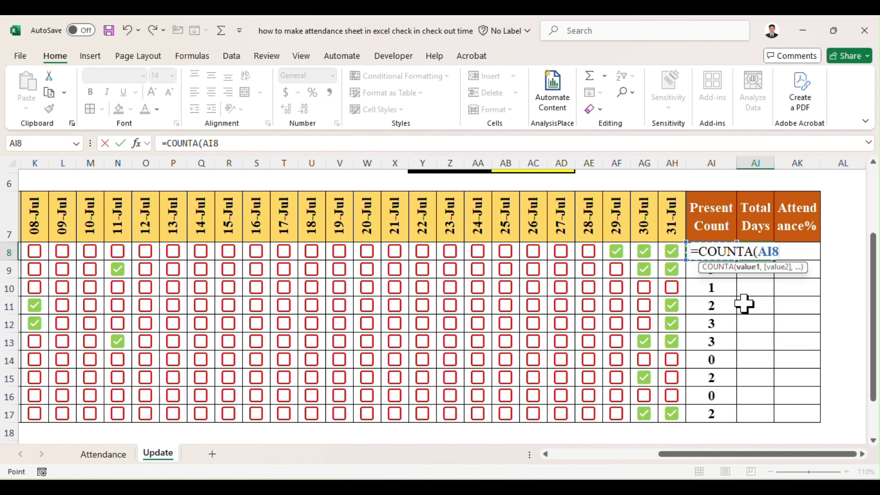
pyautogui.press('Left')
pyautogui.press('Left')
pyautogui.press('Left')
pyautogui.press('Left')
pyautogui.press('Left')
pyautogui.press('Left')
pyautogui.press('Left')
pyautogui.press('Left')
pyautogui.press('Left')
pyautogui.press('Left')
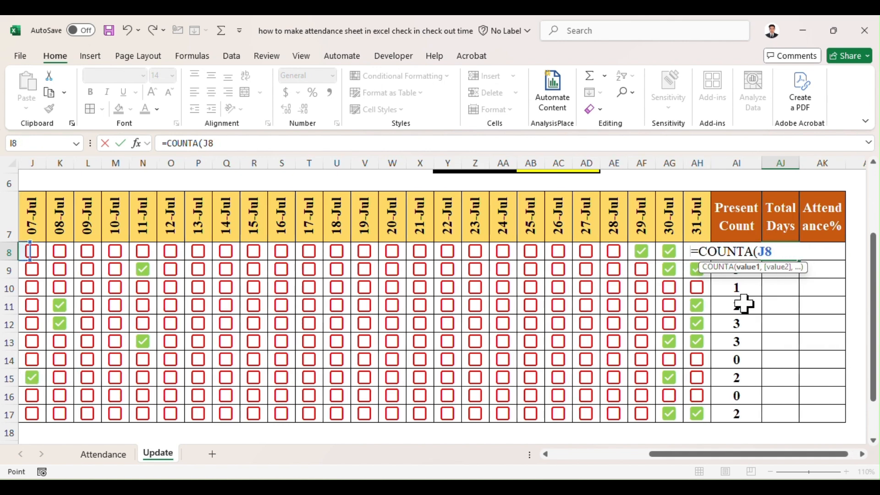
pyautogui.press('Left')
pyautogui.press('Left')
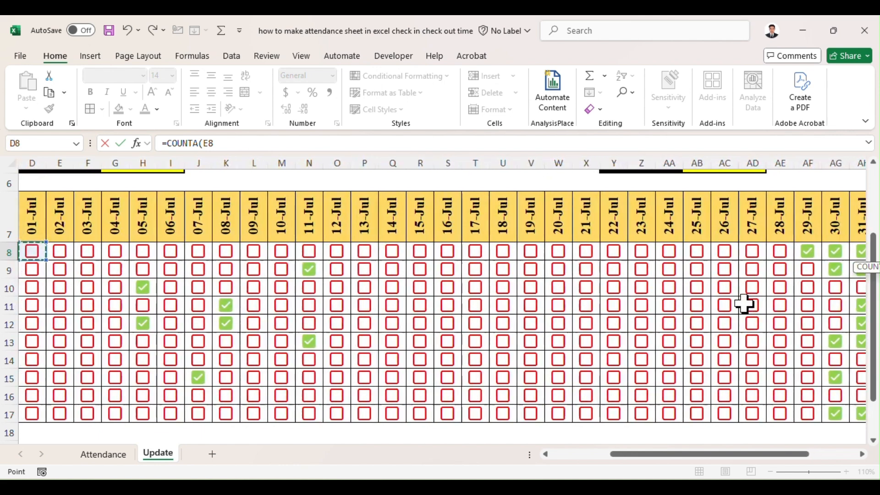
pyautogui.hotkey('shift', 'Right')
pyautogui.hotkey('shift', 'Right')
pyautogui.hotkey('shift', 'Right')
pyautogui.hotkey('shift', 'Right')
pyautogui.hotkey('shift', 'Right')
pyautogui.hotkey('shift', 'Right')
pyautogui.hotkey('shift', 'Right')
pyautogui.hotkey('shift', 'Right')
pyautogui.hotkey('shift', 'Right')
pyautogui.hotkey('shift', 'Right')
pyautogui.hotkey('shift', 'Right')
pyautogui.hotkey('shift', 'Right')
pyautogui.hotkey('shift', 'Right')
pyautogui.hotkey('shift', 'Right')
pyautogui.hotkey('shift', 'Right')
pyautogui.hotkey('shift', 'Right')
pyautogui.hotkey('shift', 'Right')
pyautogui.hotkey('shift', 'Right')
pyautogui.hotkey('shift', 'Right')
pyautogui.hotkey('shift', 'Right')
pyautogui.hotkey('shift', 'Right')
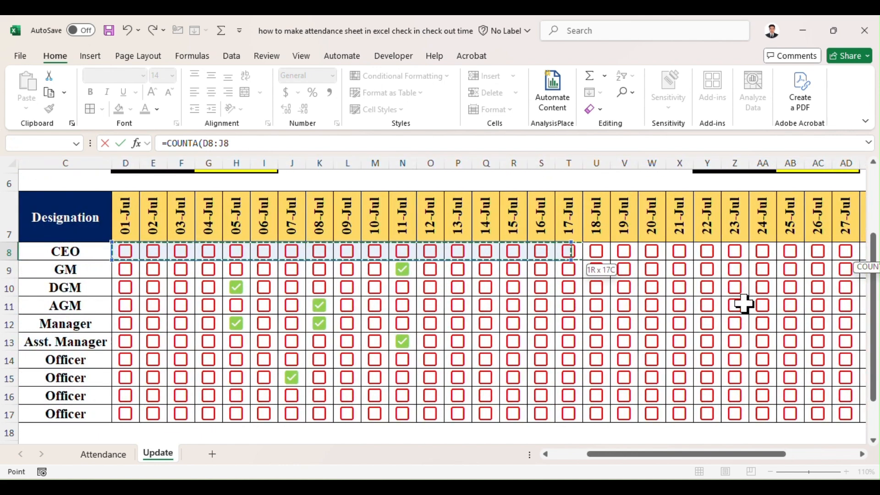
pyautogui.hotkey('shift', 'Right')
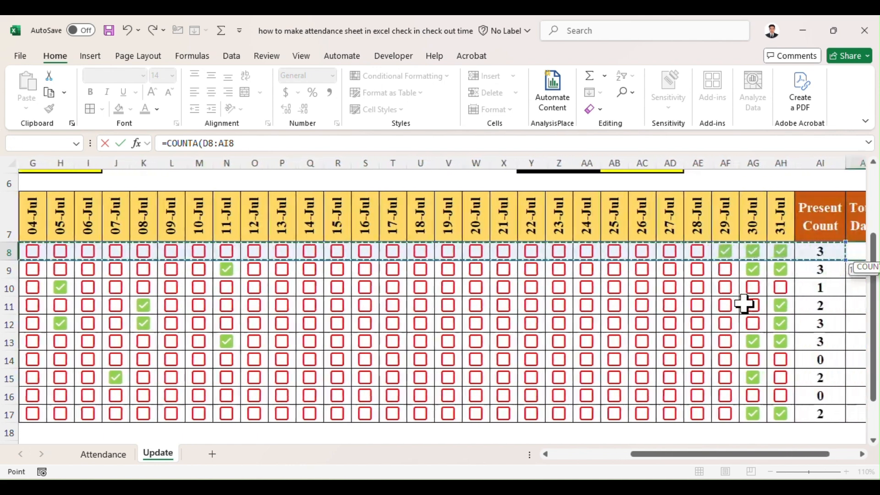
pyautogui.press('Tab')
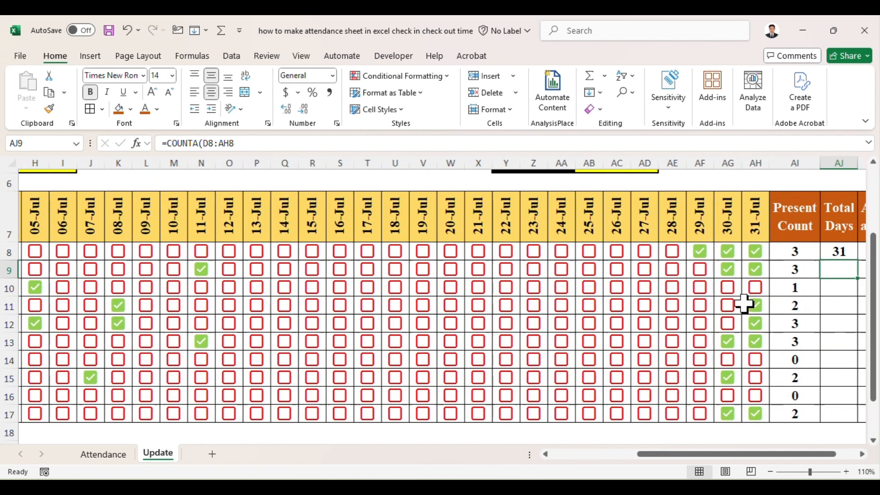
# - Fill the Total Days formula from AJ8 down through AJ17
pyautogui.press('Right')
pyautogui.press('Right')
pyautogui.press('Right')
pyautogui.press('Right')
pyautogui.press('Right')
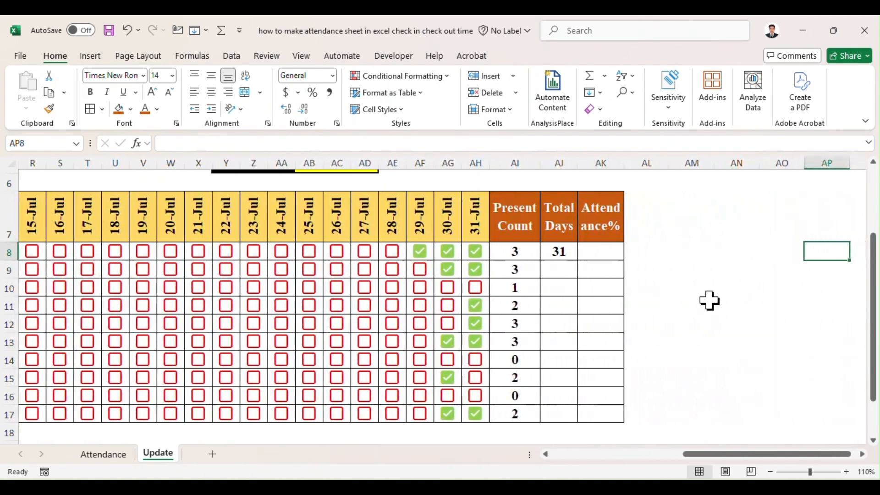
pyautogui.click(556, 250)
pyautogui.moveTo(580, 261); pyautogui.dragTo(571, 424)
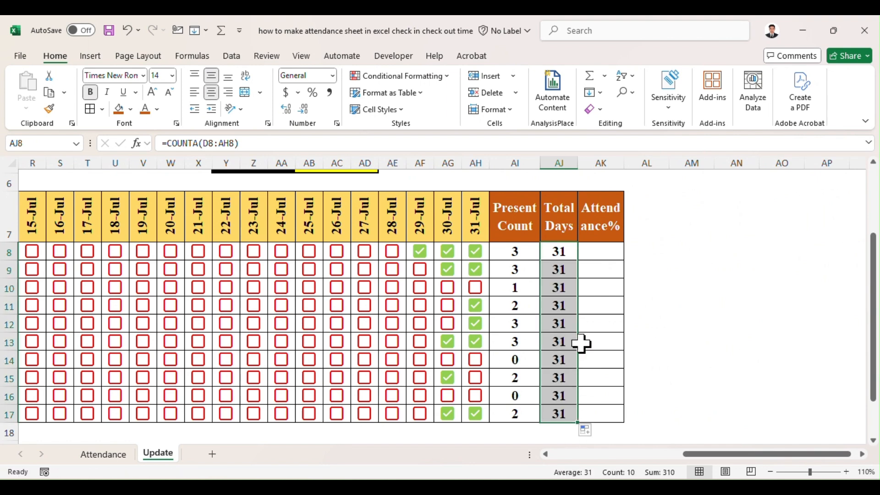
# - Enter the formula =AI8/AJ8 in AK8 to divide the Present Count by the Total Days
pyautogui.click(605, 252)
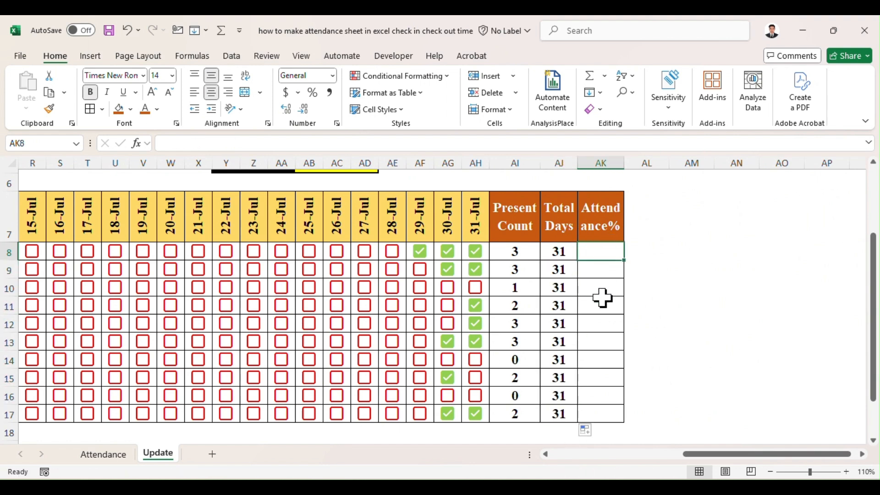
pyautogui.write('=')
pyautogui.press('Left')
pyautogui.press('Left')
pyautogui.press('Left')
pyautogui.press('Right')
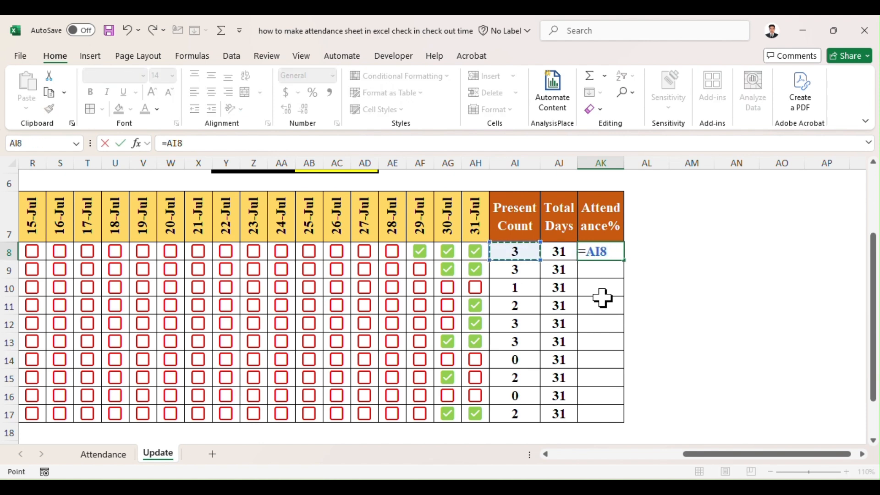
pyautogui.write('/')
pyautogui.click(564, 253)
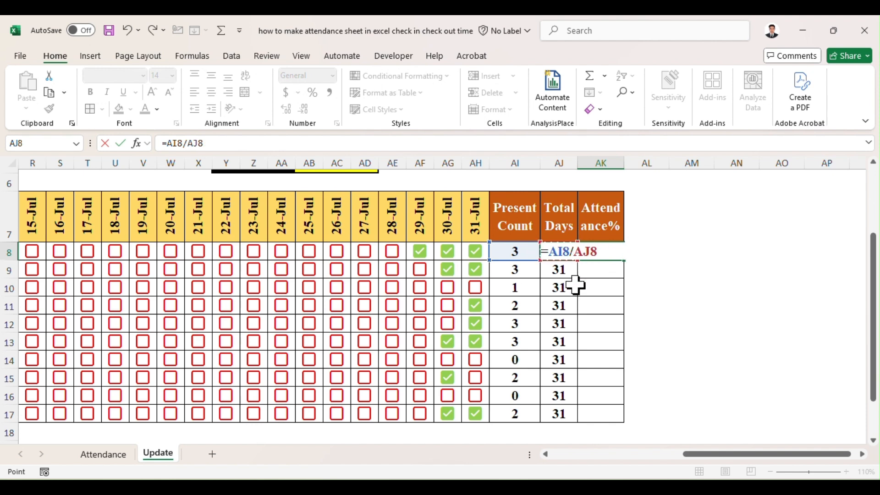
pyautogui.press('Return')
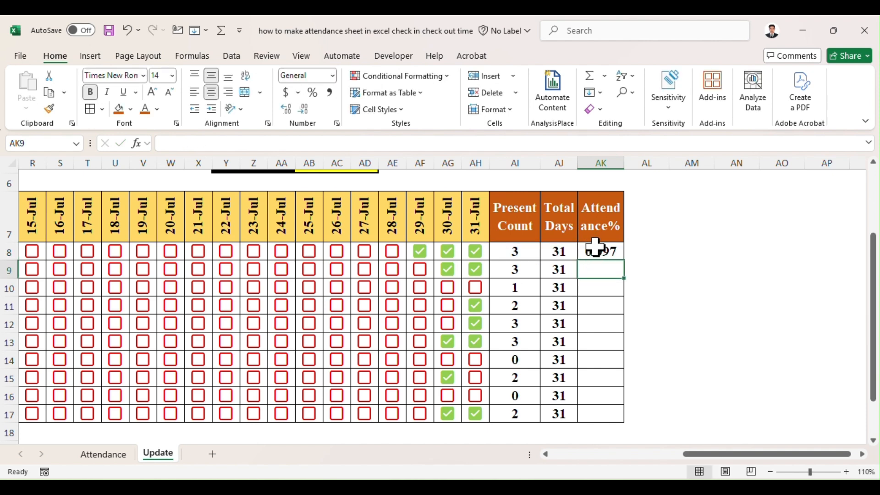
# - Fill the attendance formula from AK8 down through AK17 and format the cells as percentages
pyautogui.click(596, 248)
pyautogui.moveTo(625, 261); pyautogui.dragTo(614, 417)
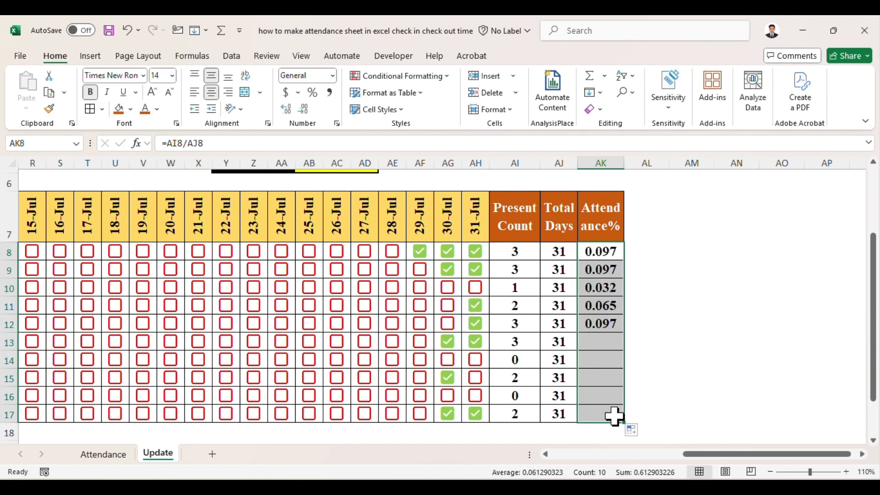
pyautogui.click(308, 115)
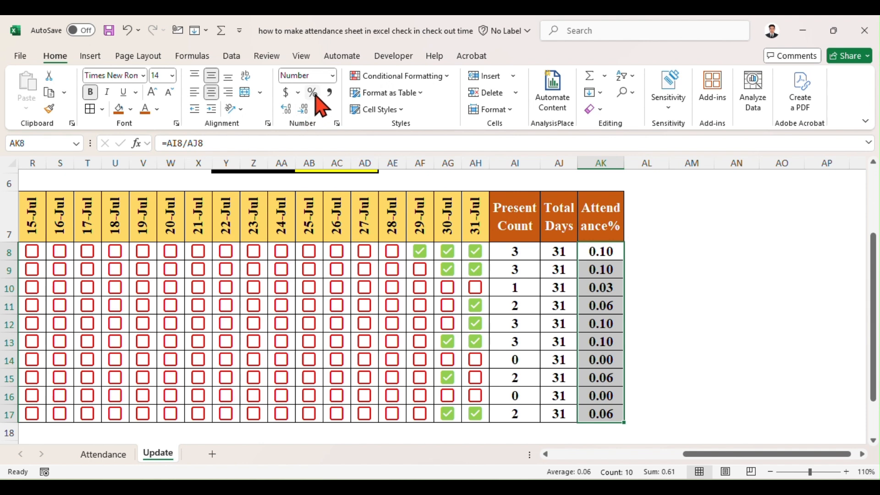
pyautogui.click(314, 93)
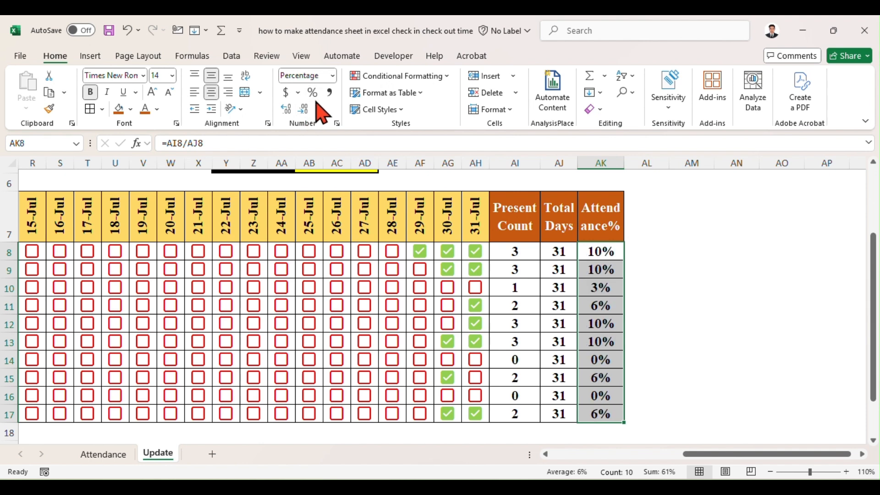
# - Start a new conditional formatting rule for AK8:AK17 that formats all cells by value in the Data Bar style
pyautogui.click(643, 226)
pyautogui.moveTo(605, 255); pyautogui.dragTo(597, 411)
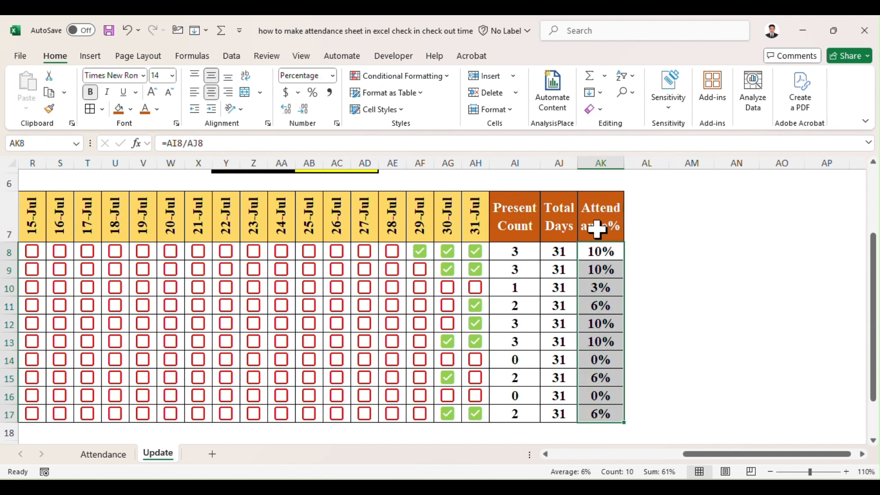
pyautogui.click(447, 76)
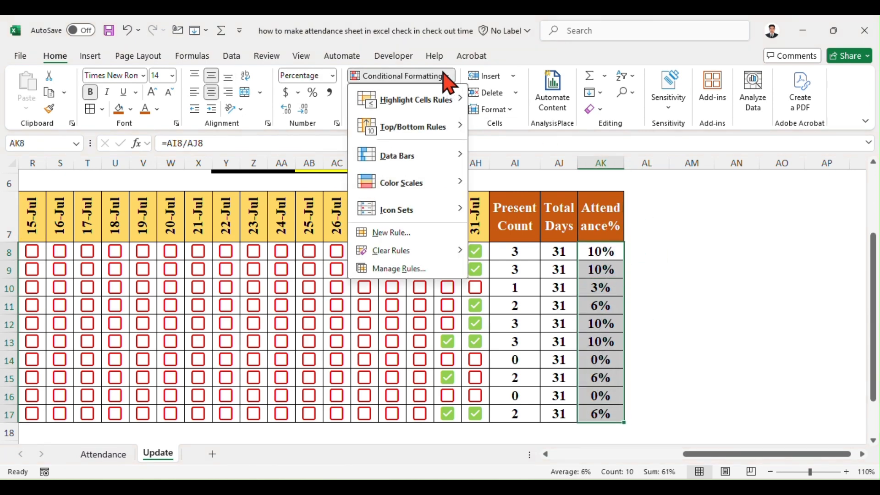
pyautogui.click(398, 232)
pyautogui.moveTo(543, 59); pyautogui.dragTo(379, 112)
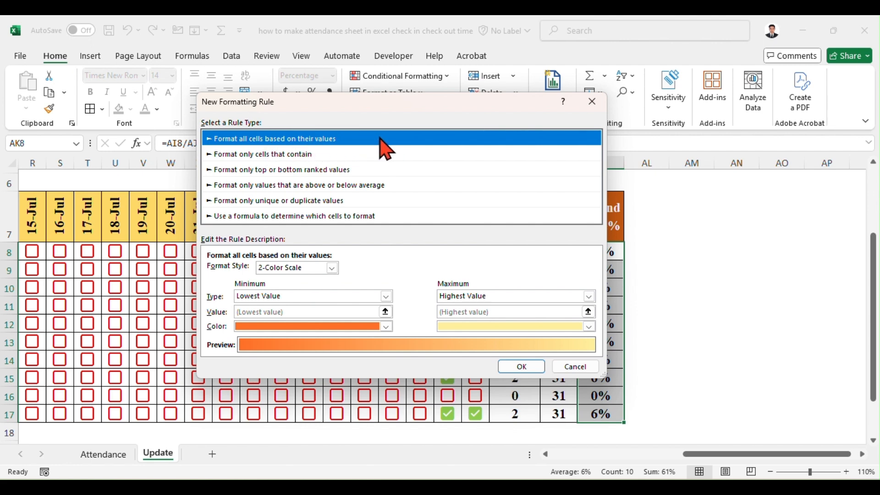
pyautogui.click(324, 270)
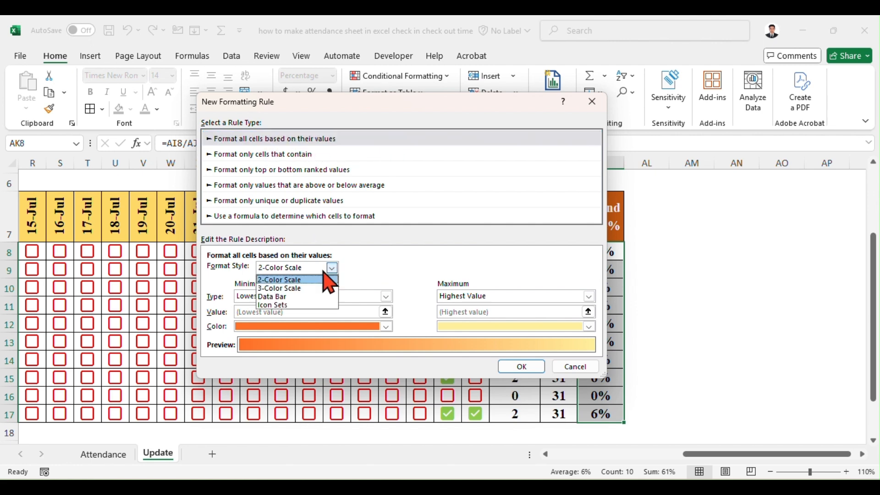
pyautogui.click(305, 297)
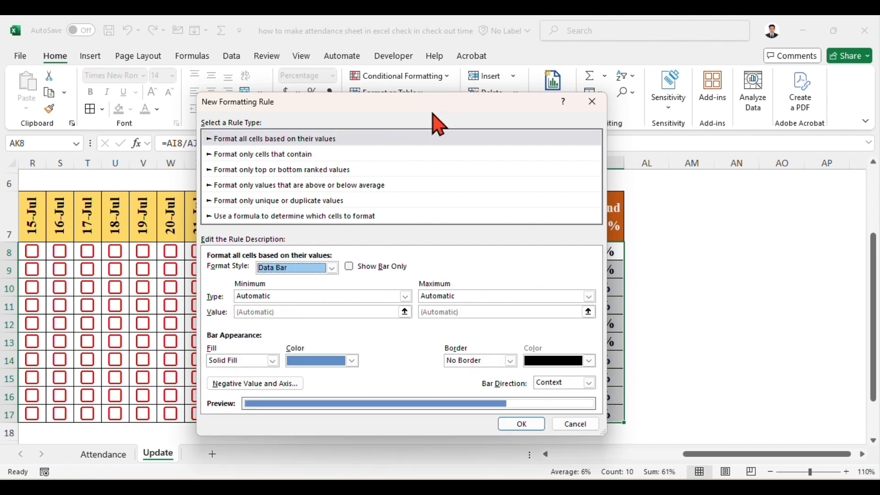
# - Set the data bar's minimum to Number 0 and its maximum to Number 1
pyautogui.moveTo(433, 106); pyautogui.dragTo(432, 95)
pyautogui.click(404, 284)
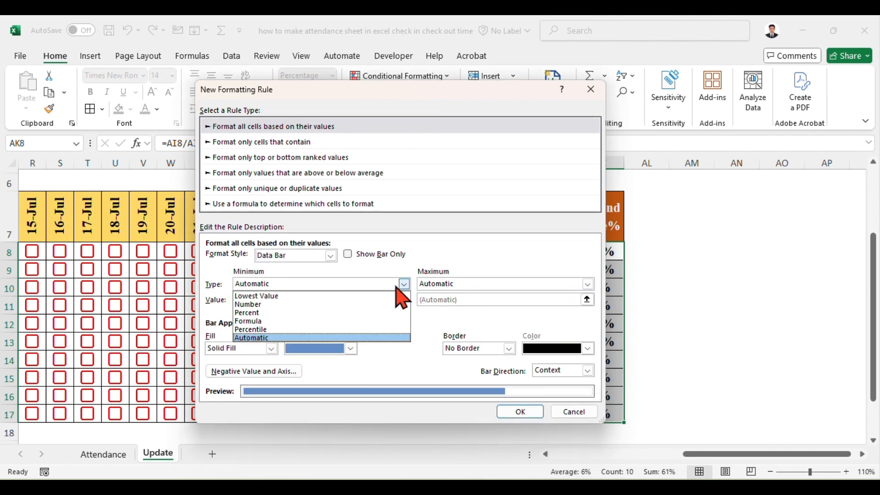
pyautogui.click(337, 304)
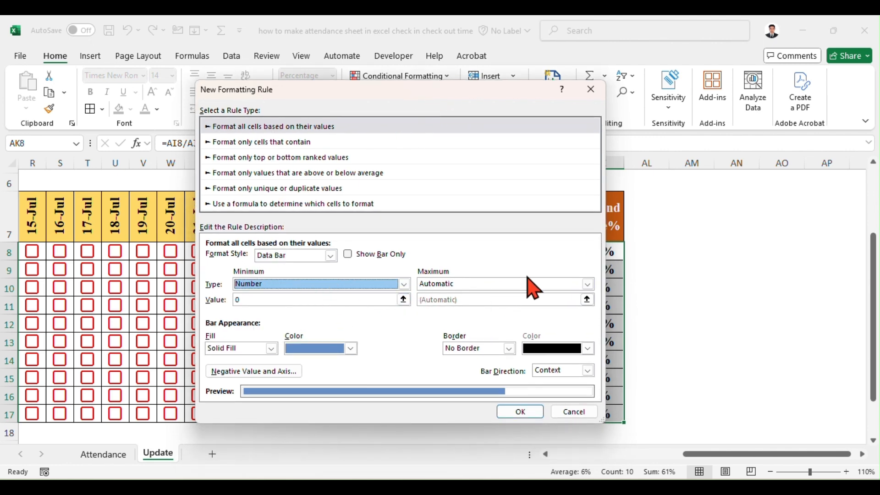
pyautogui.click(587, 284)
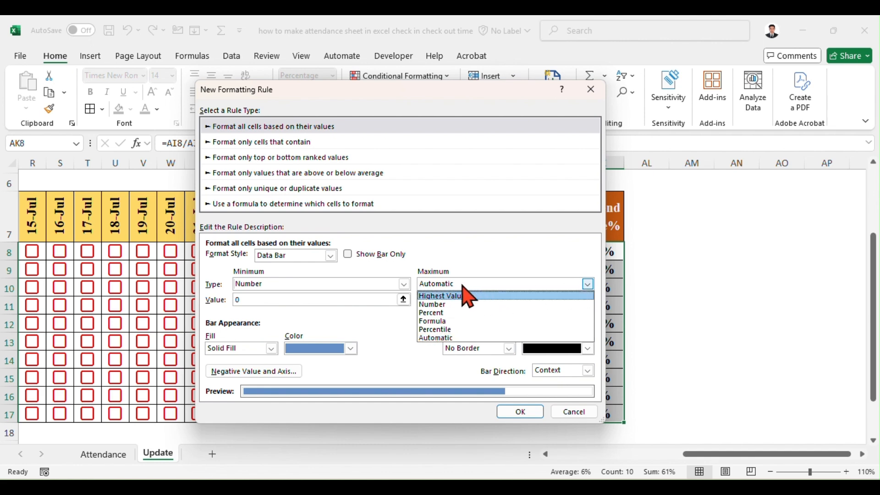
pyautogui.click(452, 305)
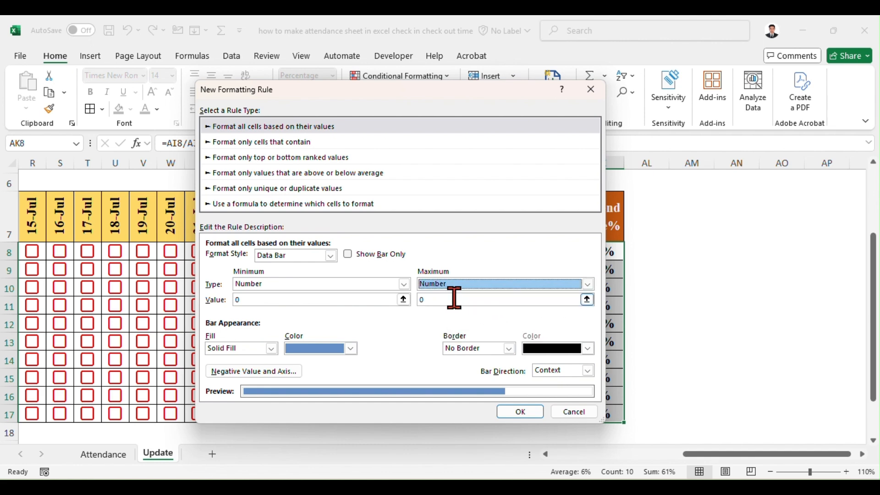
pyautogui.click(422, 300)
pyautogui.press('BackSpace')
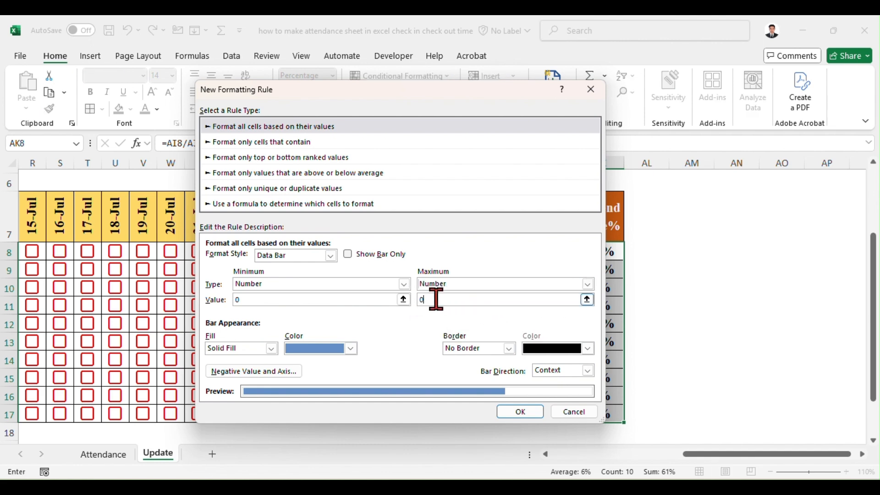
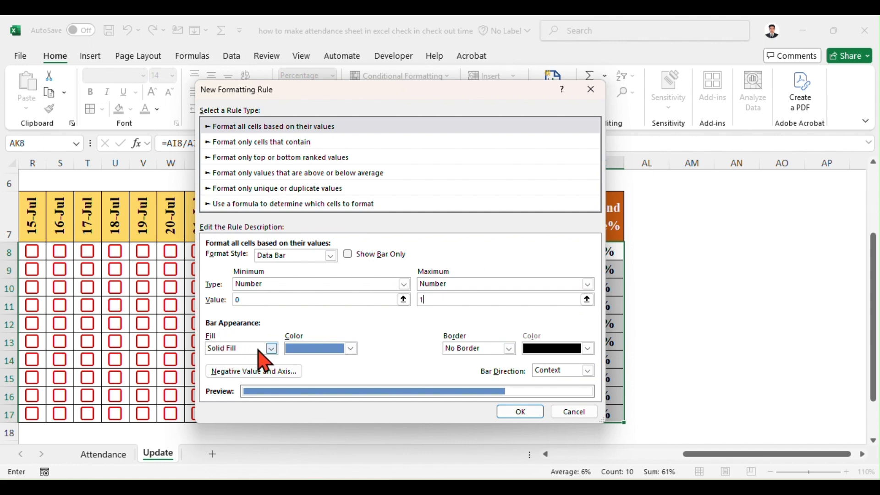
# - Give the data bars a gradient fill in the standard light green color
pyautogui.click(272, 350)
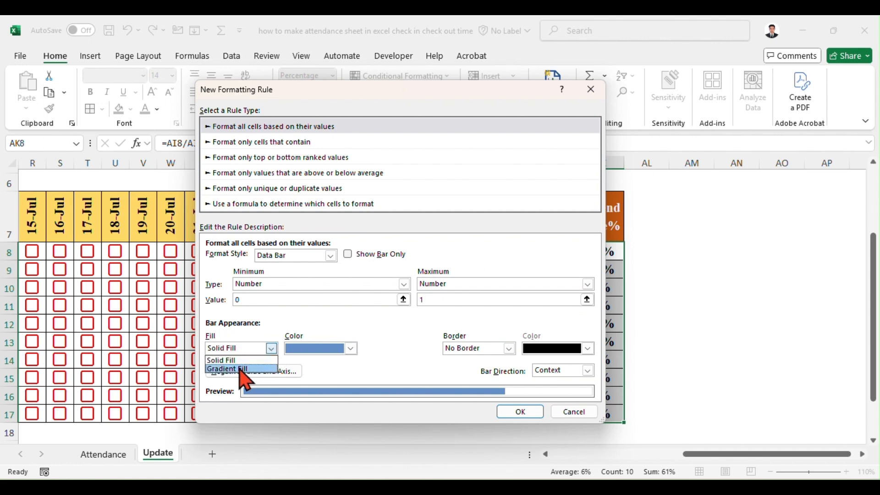
pyautogui.click(241, 370)
pyautogui.click(351, 350)
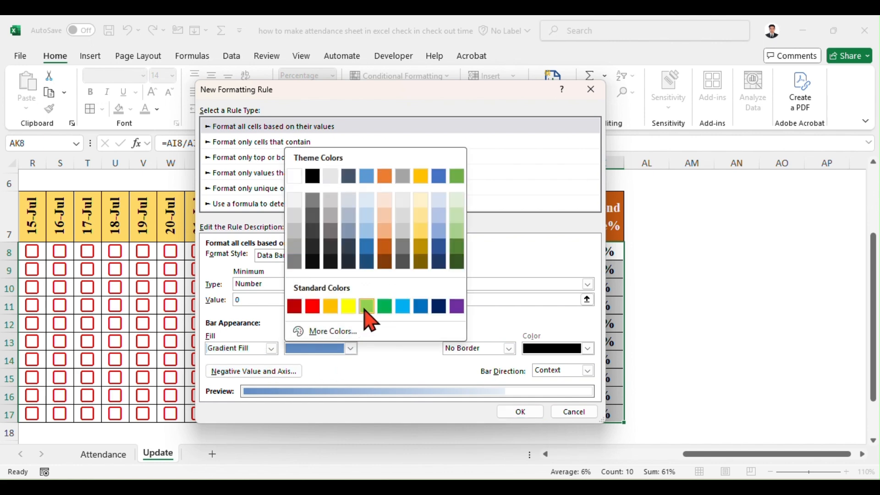
pyautogui.click(367, 306)
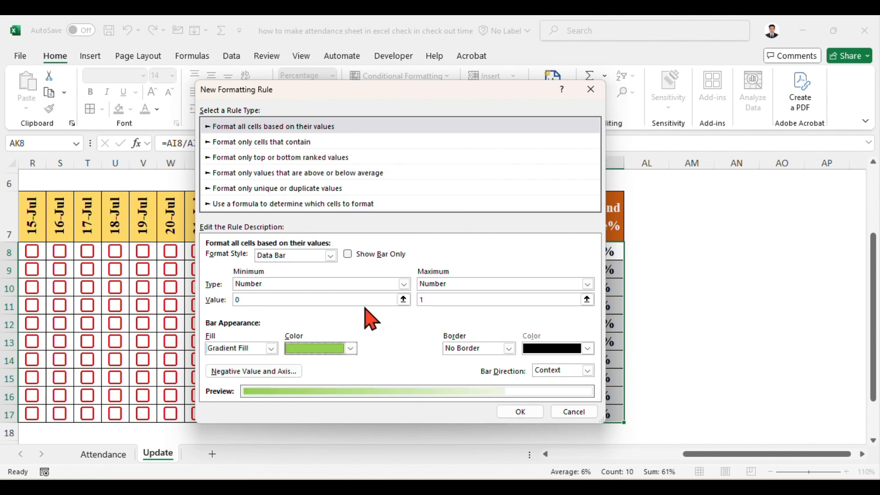
# - Give the data bars a solid border in standard red and apply the formatting rule to AK8:AK17
pyautogui.click(510, 349)
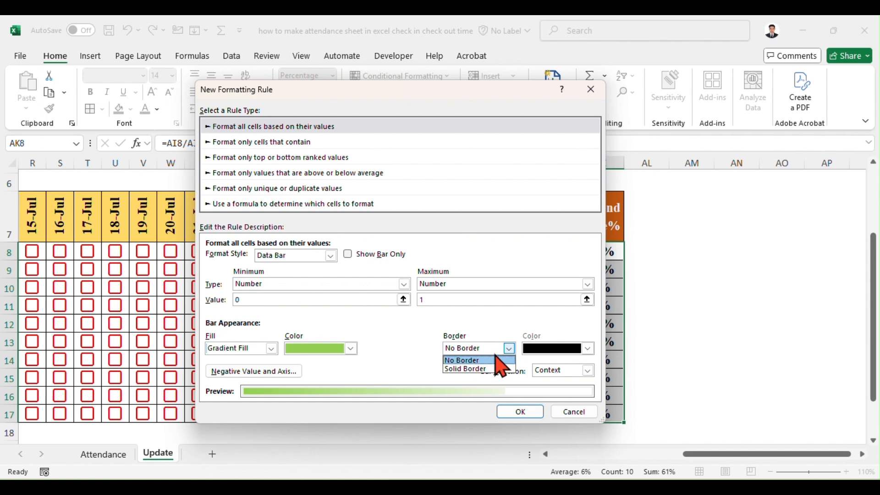
pyautogui.click(488, 370)
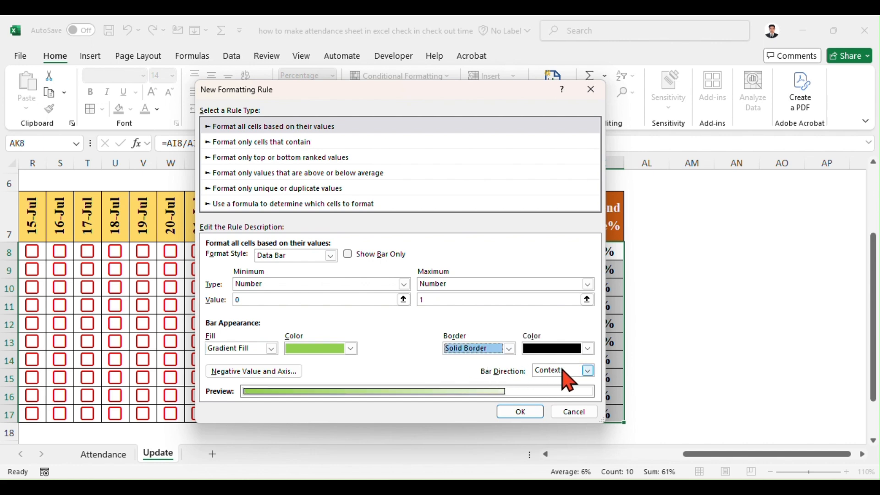
pyautogui.click(588, 349)
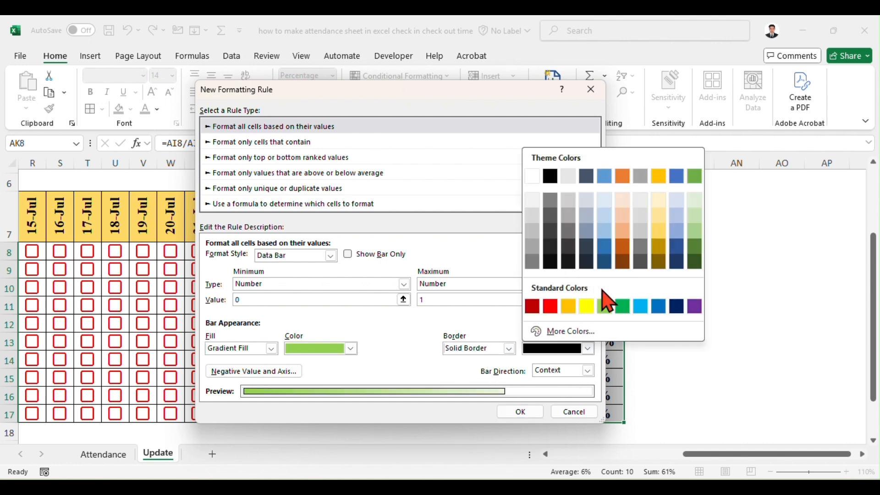
pyautogui.click(551, 307)
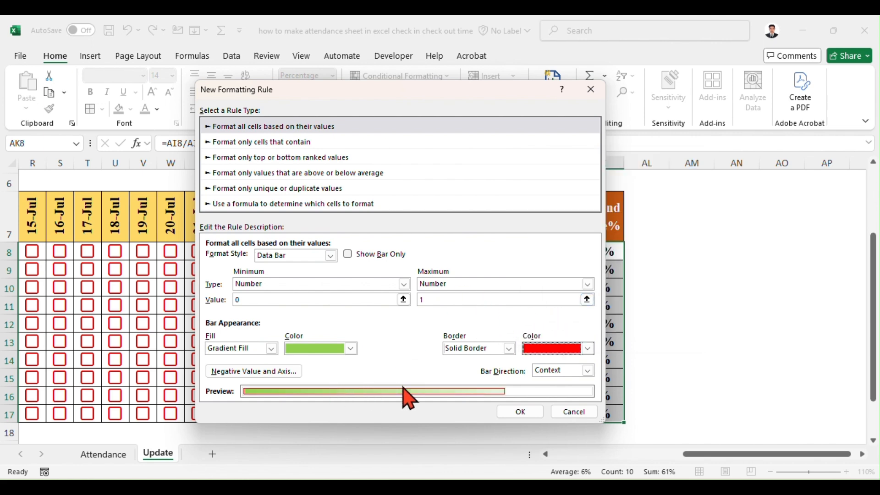
pyautogui.click(524, 412)
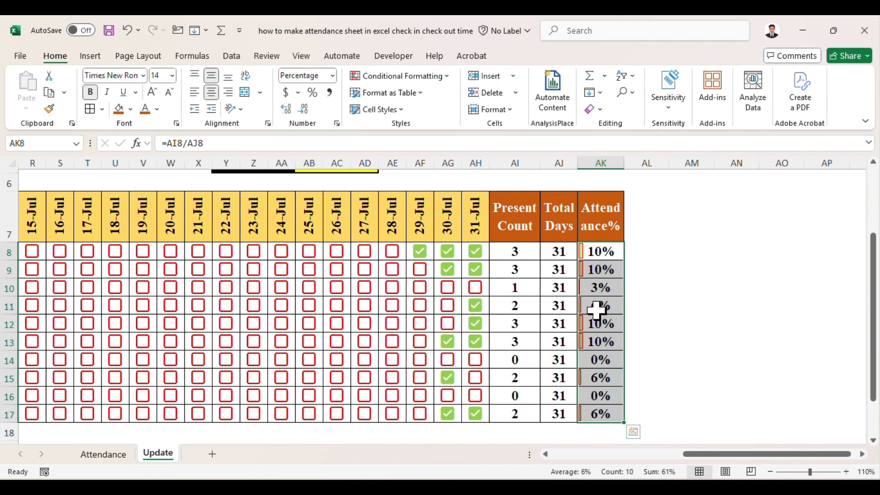
# - Tick the 25-Jul and 22-Jul attendance checkboxes in rows 11 and 12
pyautogui.click(309, 289)
pyautogui.click(309, 305)
pyautogui.click(309, 323)
pyautogui.click(262, 341)
pyautogui.click(246, 324)
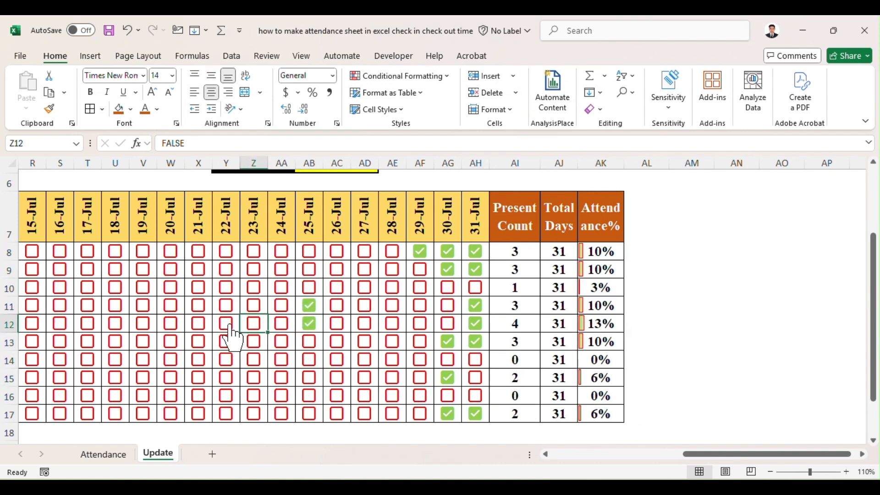
pyautogui.click(228, 322)
pyautogui.click(226, 306)
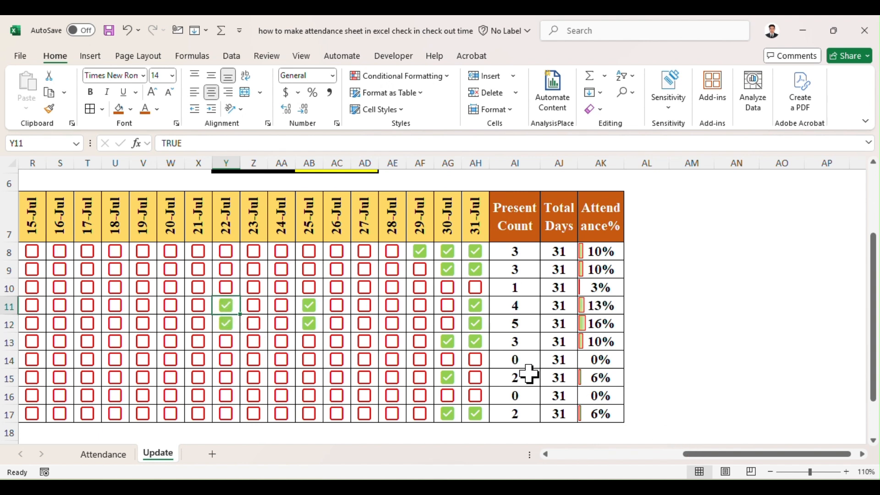
# - Tick row 11's checkboxes for 27-Jul through 30-Jul, 24-Jul, 23-Jul and 21-Jul
pyautogui.click(364, 307)
pyautogui.click(392, 306)
pyautogui.click(420, 306)
pyautogui.click(450, 307)
pyautogui.click(280, 305)
pyautogui.click(254, 306)
pyautogui.click(199, 313)
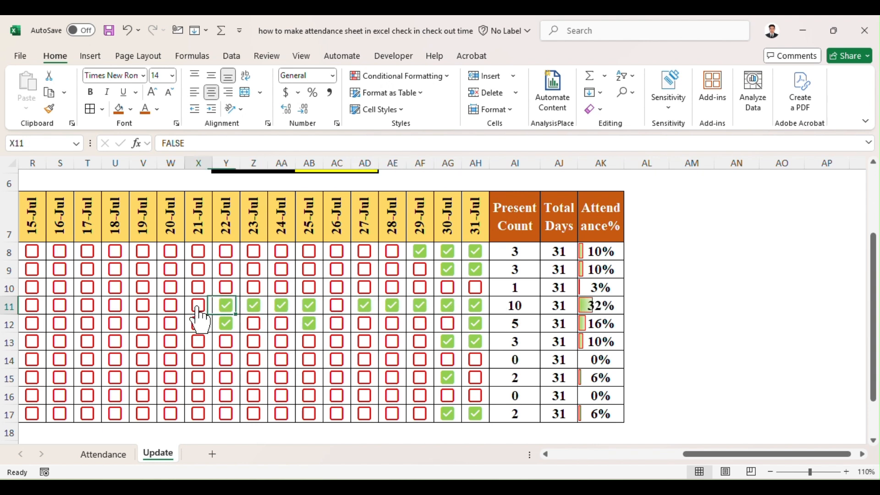
# - Tick row 11's checkboxes for 15-Jul through 20-Jul
pyautogui.click(170, 307)
pyautogui.click(143, 307)
pyautogui.click(115, 307)
pyautogui.click(87, 306)
pyautogui.click(60, 306)
pyautogui.click(32, 306)
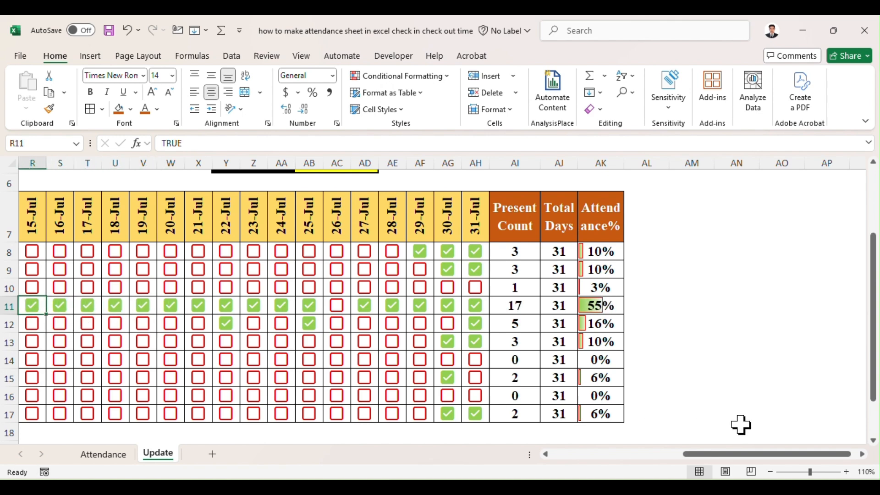
# - Zoom the sheet out to 80% and collapse the ribbon to fit more of the attendance table on screen
pyautogui.moveTo(733, 454); pyautogui.dragTo(664, 454)
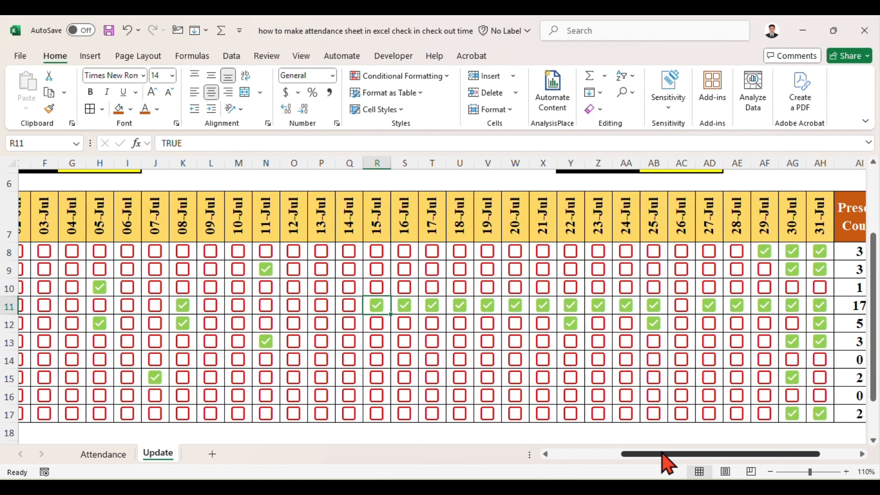
pyautogui.click(770, 471)
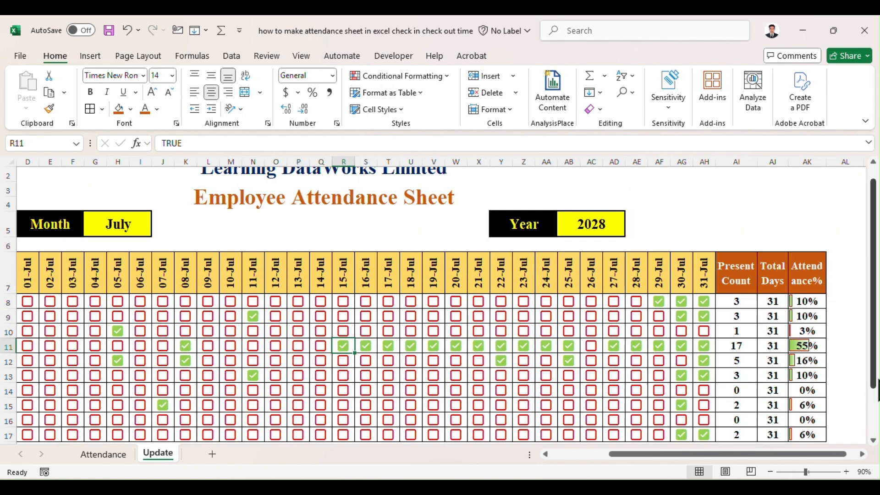
pyautogui.scroll(1, 805, 348)
pyautogui.click(771, 471)
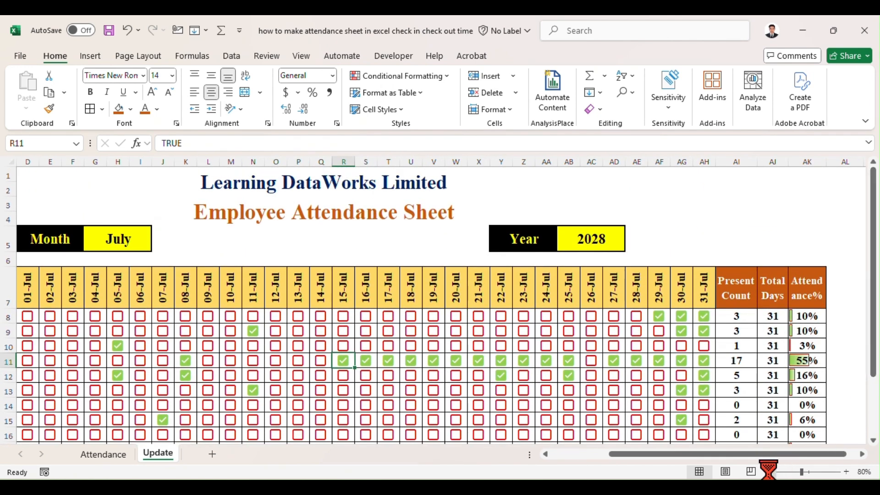
pyautogui.doubleClick(56, 57)
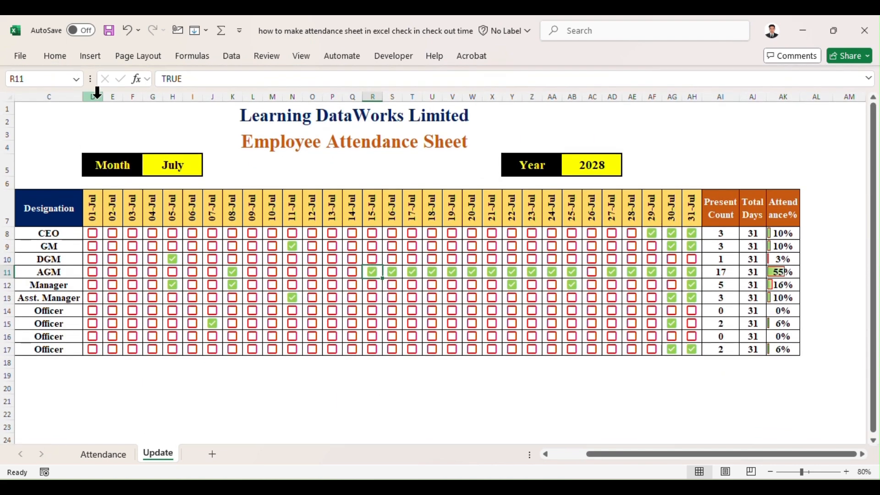
pyautogui.moveTo(674, 461); pyautogui.dragTo(624, 456)
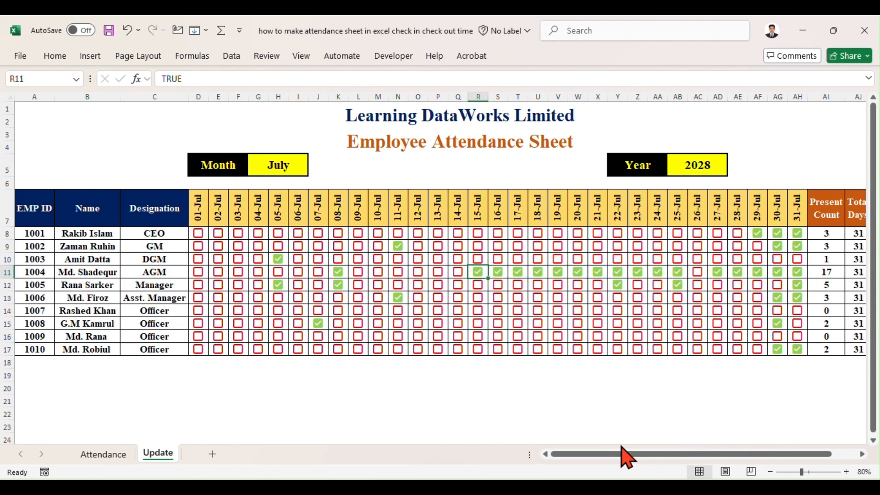
pyautogui.click(847, 472)
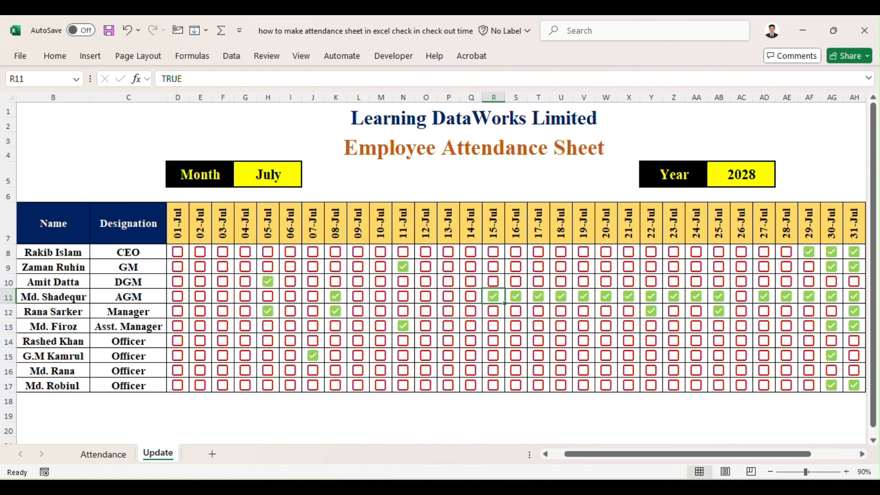
pyautogui.click(771, 474)
pyautogui.moveTo(752, 455); pyautogui.dragTo(727, 466)
# - Tick the 01-Jul attendance checkbox in the CEO's row
pyautogui.click(195, 238)
pyautogui.click(197, 234)
pyautogui.click(218, 259)
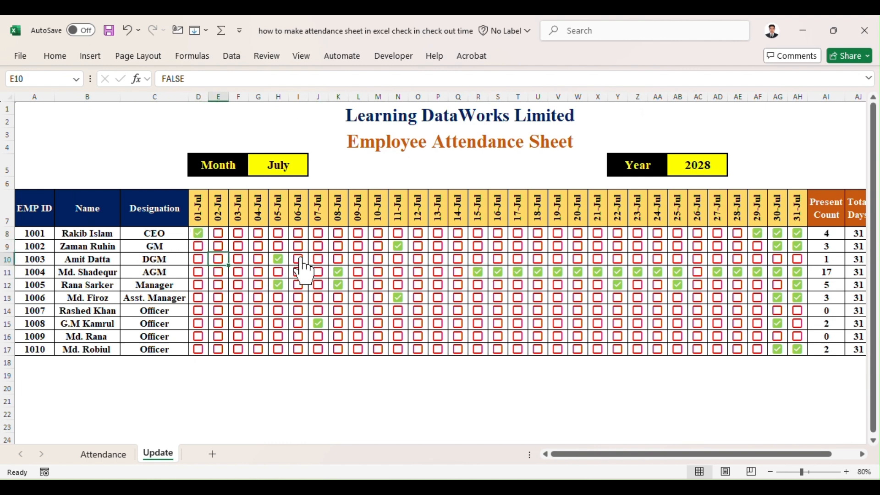
# - Tick the GM's checkboxes in row 9 for 07-Jul, 13-Jul through 19-Jul and 21-Jul through 29-Jul
pyautogui.click(318, 246)
pyautogui.press('Right')
pyautogui.press('Right')
pyautogui.press('Right')
pyautogui.press('Right')
pyautogui.press('Right')
pyautogui.press('space')
pyautogui.press('Right')
pyautogui.press('space')
pyautogui.press('Right')
pyautogui.press('Right')
pyautogui.press('Right')
pyautogui.press('space')
pyautogui.press('Right')
pyautogui.press('space')
pyautogui.press('Right')
pyautogui.press('space')
pyautogui.press('Right')
pyautogui.press('Right')
pyautogui.press('Right')
pyautogui.press('space')
pyautogui.press('Right')
pyautogui.press('space')
pyautogui.press('Right')
pyautogui.press('space')
pyautogui.press('Right')
pyautogui.press('space')
pyautogui.press('Right')
pyautogui.press('space')
pyautogui.press('Right')
pyautogui.press('space')
pyautogui.press('Right')
pyautogui.press('space')
pyautogui.press('Right')
# - Tick row 9's checkboxes for 10-Jul, 09-Jul, 08-Jul and 06-Jul, and clear the one for 07-Jul
pyautogui.press('Left')
pyautogui.press('Left')
pyautogui.press('Left')
pyautogui.press('Left')
pyautogui.press('Left')
pyautogui.press('Left')
pyautogui.press('Left')
pyautogui.press('Left')
pyautogui.press('Left')
pyautogui.press('Left')
pyautogui.press('Left')
pyautogui.press('Left')
pyautogui.press('Left')
pyautogui.press('Left')
pyautogui.press('Left')
pyautogui.press('Left')
pyautogui.press('Left')
pyautogui.press('Left')
pyautogui.press('Left')
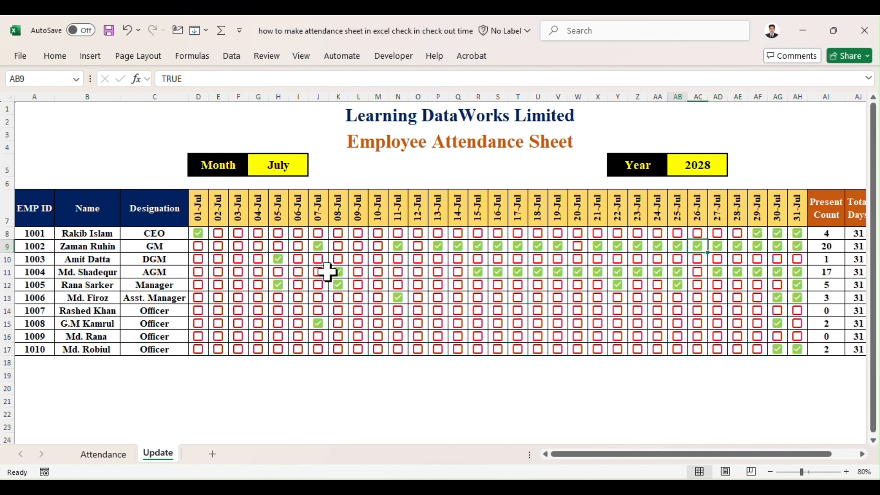
pyautogui.press('space')
pyautogui.press('Left')
pyautogui.press('space')
pyautogui.press('Left')
pyautogui.press('space')
pyautogui.press('Left')
pyautogui.press('space')
pyautogui.press('Left')
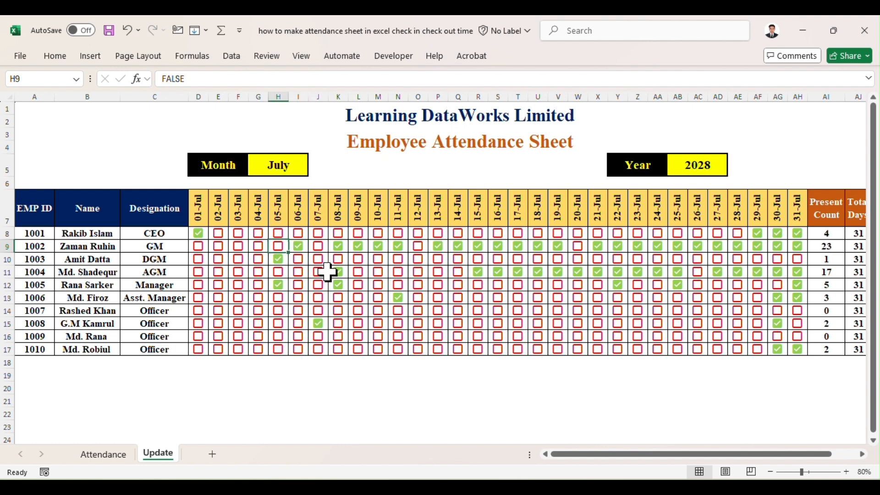
# - Tick row 9's checkboxes for 01-Jul through 05-Jul
pyautogui.press('Left')
pyautogui.press('Left')
pyautogui.press('Left')
pyautogui.press('space')
pyautogui.press('Left')
pyautogui.press('Right')
pyautogui.press('Right')
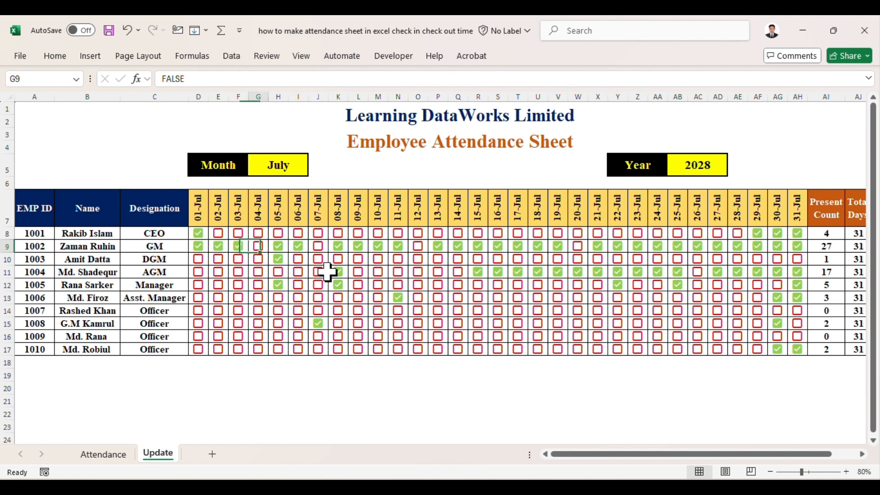
# - Go along row 9 to AK9 and examine the GM's attendance percentage and data bar
pyautogui.press('Right')
pyautogui.press('Right')
pyautogui.press('Right')
pyautogui.press('Right')
pyautogui.press('Right')
pyautogui.press('Right')
pyautogui.press('Right')
pyautogui.press('Right')
pyautogui.press('Right')
pyautogui.press('Right')
pyautogui.press('Right')
pyautogui.press('Right')
pyautogui.press('Right')
pyautogui.press('Right')
pyautogui.press('Right')
pyautogui.press('Right')
pyautogui.press('Right')
pyautogui.press('Right')
pyautogui.press('Right')
pyautogui.press('Right')
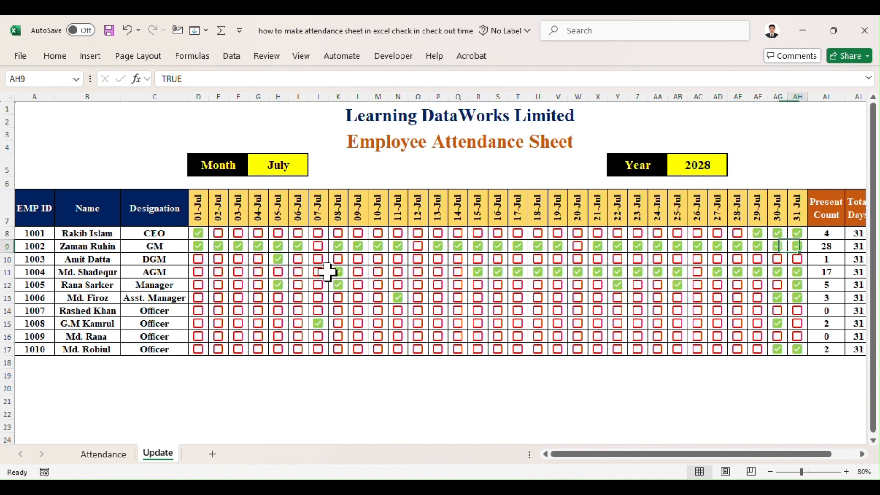
pyautogui.press('Right')
pyautogui.press('Right')
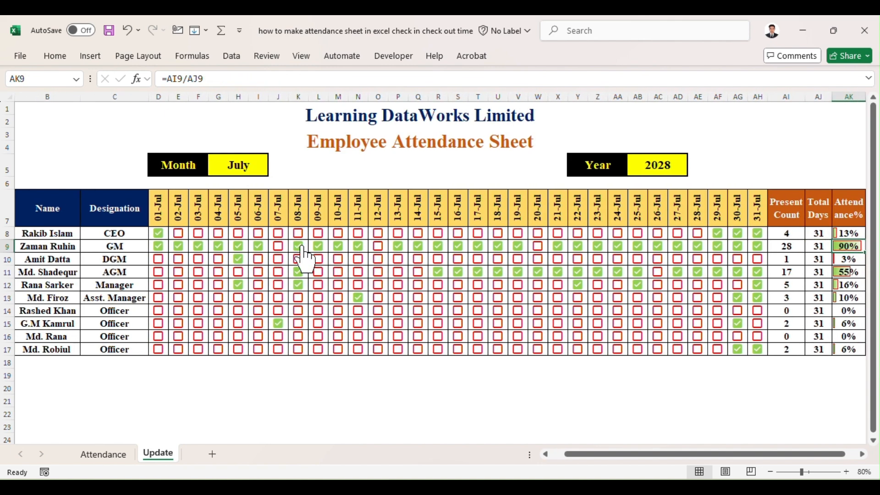
# - Set the sheet's month to January and its year to 2025
pyautogui.click(252, 169)
pyautogui.click(274, 170)
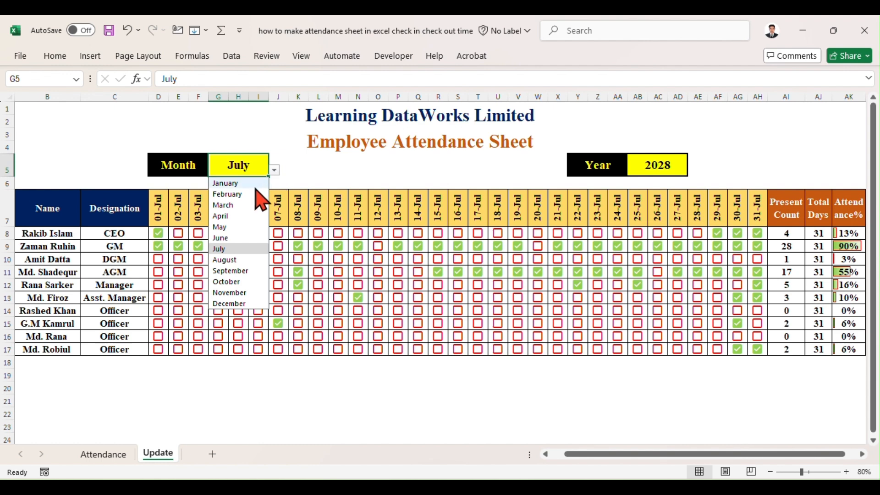
pyautogui.click(254, 181)
pyautogui.click(656, 166)
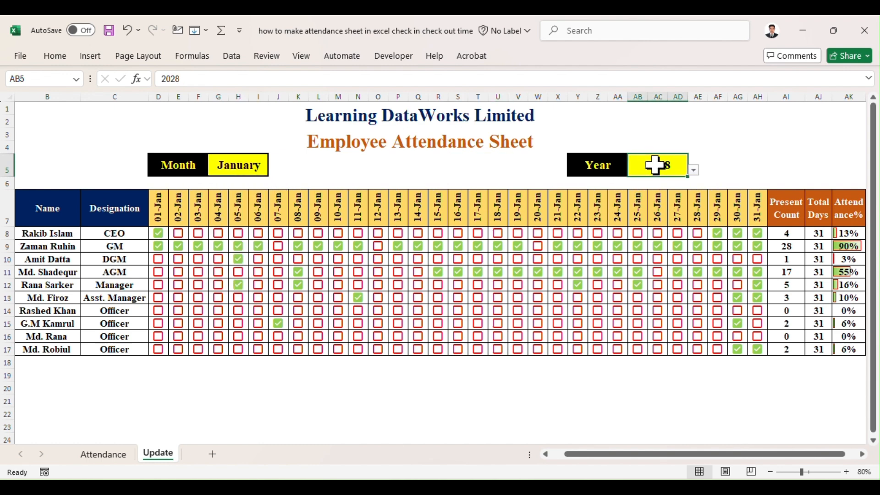
pyautogui.click(693, 170)
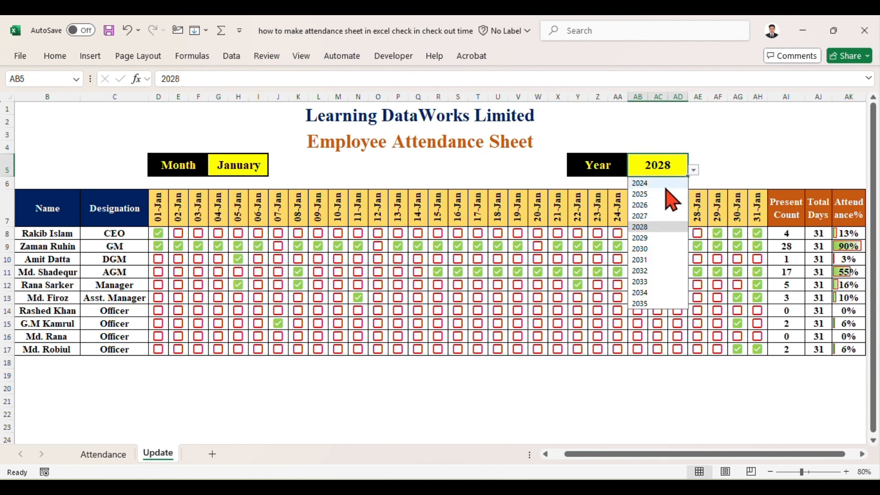
pyautogui.click(650, 195)
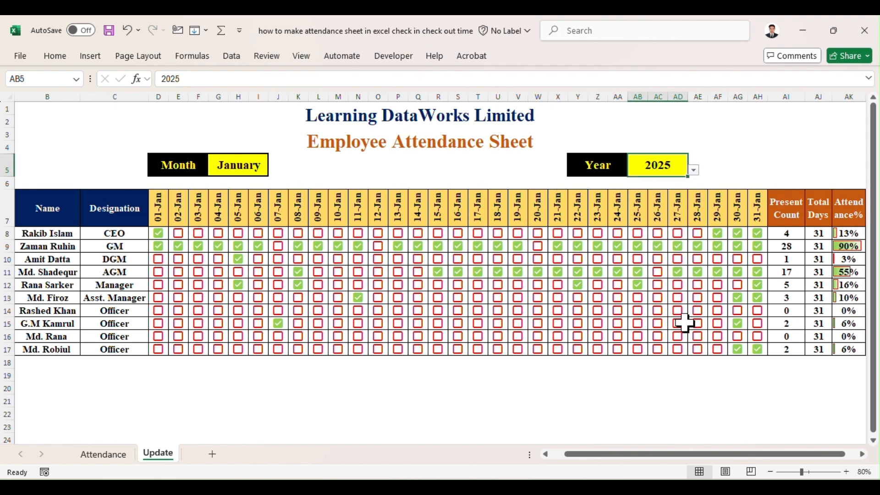
# - Tick the 22-Jan and 14-Jan checkboxes in row 15 and the 24-Jan checkbox in row 14
pyautogui.click(581, 324)
pyautogui.click(524, 336)
pyautogui.click(484, 330)
pyautogui.click(444, 327)
pyautogui.click(420, 325)
pyautogui.moveTo(646, 455); pyautogui.dragTo(661, 461)
pyautogui.click(587, 312)
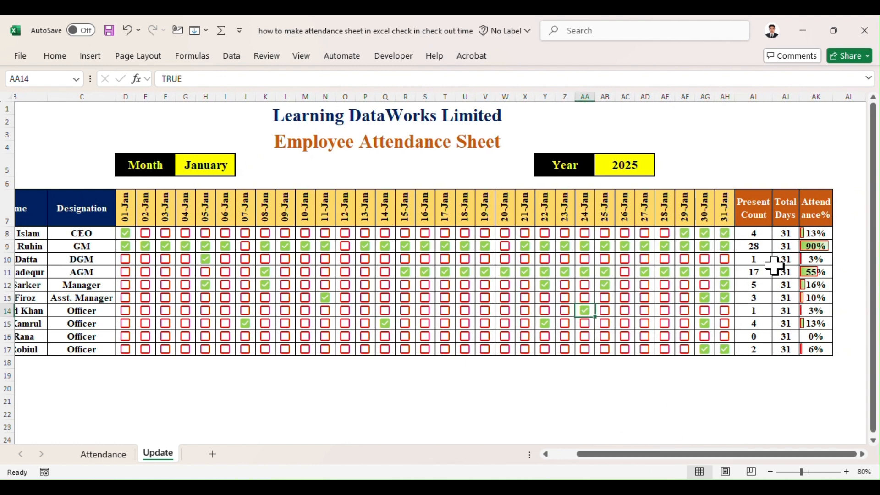
# - Tick the empty 30-Jan checkboxes in rows 10, 12, 14 and 16 and the empty 31-Jan ones in rows 10 and 14 to 16
pyautogui.click(704, 337)
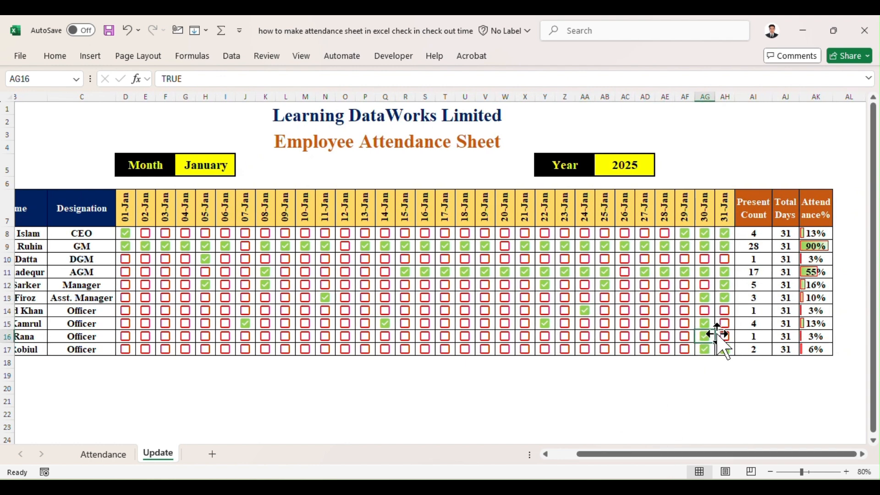
pyautogui.click(703, 312)
pyautogui.click(706, 311)
pyautogui.click(706, 285)
pyautogui.click(706, 260)
pyautogui.click(725, 258)
# - Tick the empty 28-Jan and 29-Jan checkboxes in rows 8 to 13
pyautogui.click(665, 233)
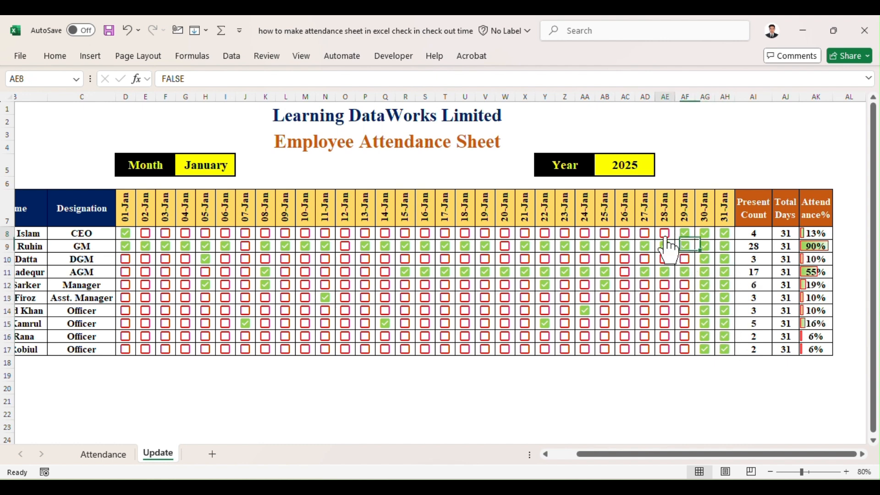
pyautogui.click(665, 259)
pyautogui.click(685, 259)
pyautogui.click(665, 284)
pyautogui.click(665, 297)
pyautogui.click(684, 297)
# - Tick the 29-Jan and 28-Jan checkboxes for the officers in rows 14 to 17
pyautogui.click(685, 310)
pyautogui.click(685, 324)
pyautogui.click(685, 336)
pyautogui.click(685, 349)
pyautogui.click(666, 349)
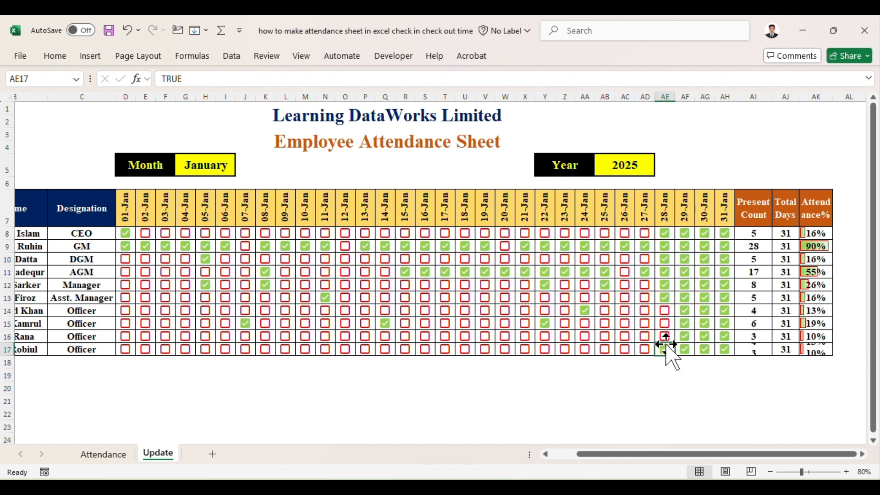
pyautogui.click(665, 336)
pyautogui.click(665, 323)
pyautogui.click(665, 311)
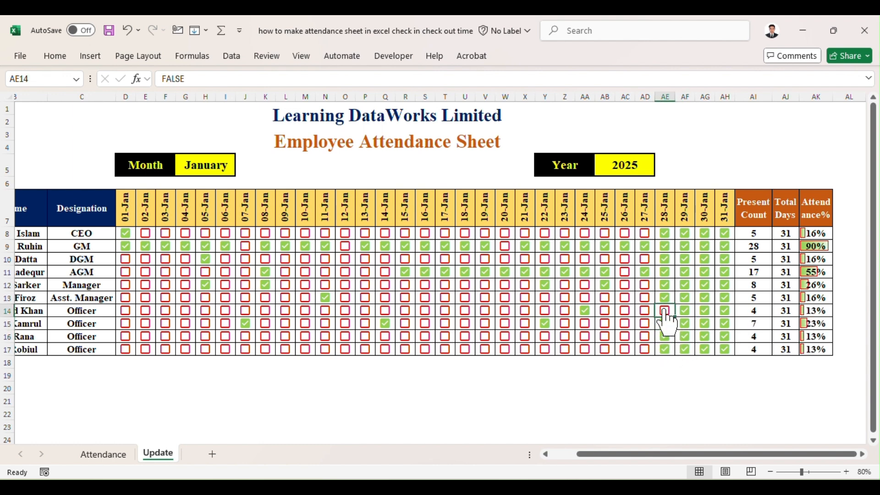
# - Tick the empty 27-Jan checkboxes in rows 8, 10 and 12 to 17, keeping the existing cell contents in place
pyautogui.click(646, 349)
pyautogui.click(645, 324)
pyautogui.click(645, 312)
pyautogui.moveTo(645, 304); pyautogui.dragTo(645, 303)
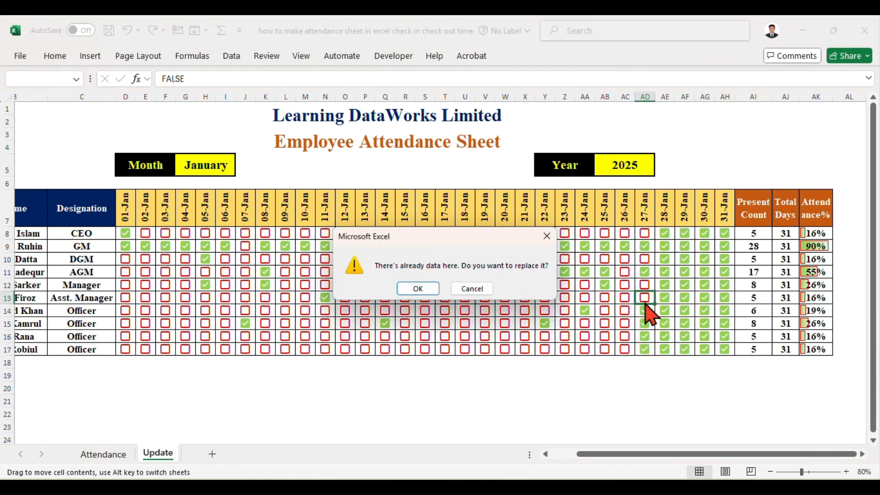
pyautogui.click(472, 288)
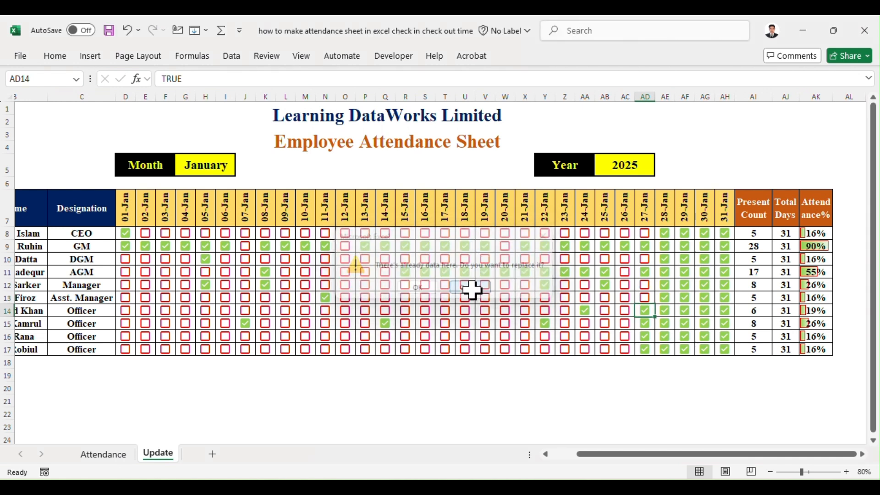
pyautogui.click(645, 285)
pyautogui.click(645, 259)
# - Tick the empty 26-Jan checkboxes in row 8 and rows 10 to 15
pyautogui.click(625, 232)
pyautogui.click(624, 259)
pyautogui.click(625, 272)
pyautogui.click(625, 285)
pyautogui.click(625, 297)
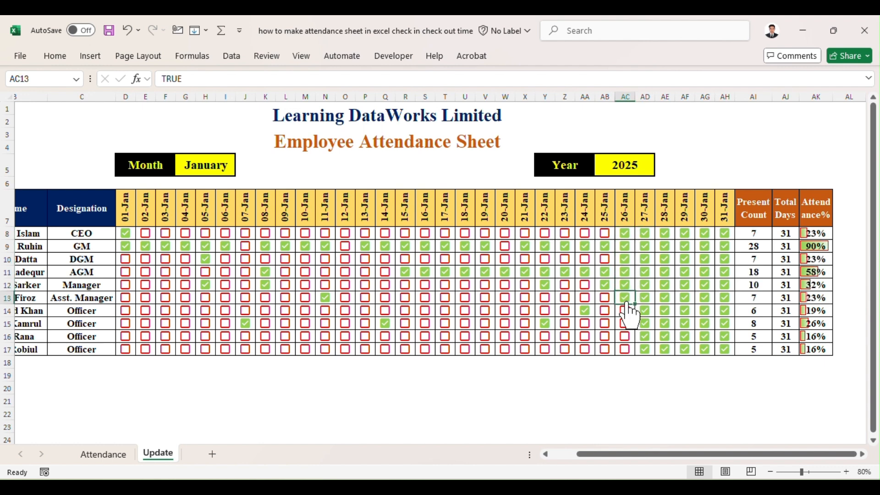
pyautogui.click(625, 310)
pyautogui.click(625, 323)
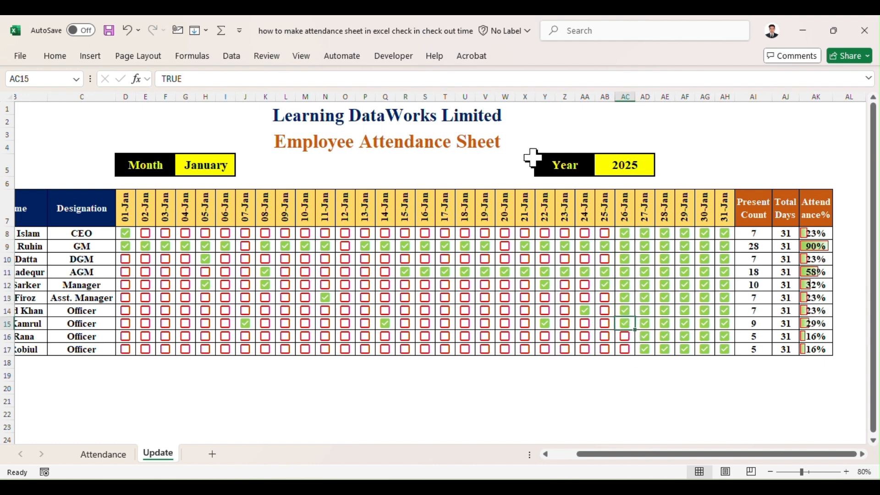